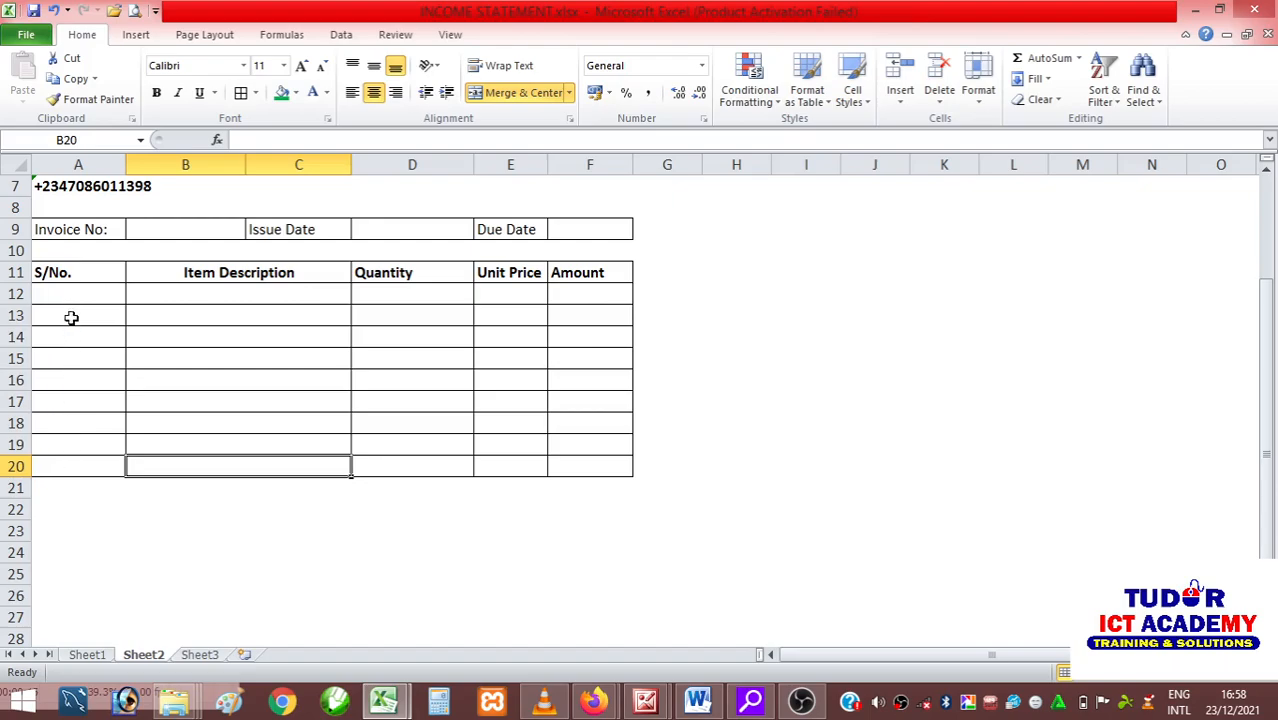
# Make row 13 of the item table slightly taller.
pyautogui.moveTo(48, 300); pyautogui.dragTo(580, 458)
pyautogui.moveTo(20, 331); pyautogui.dragTo(20, 338)
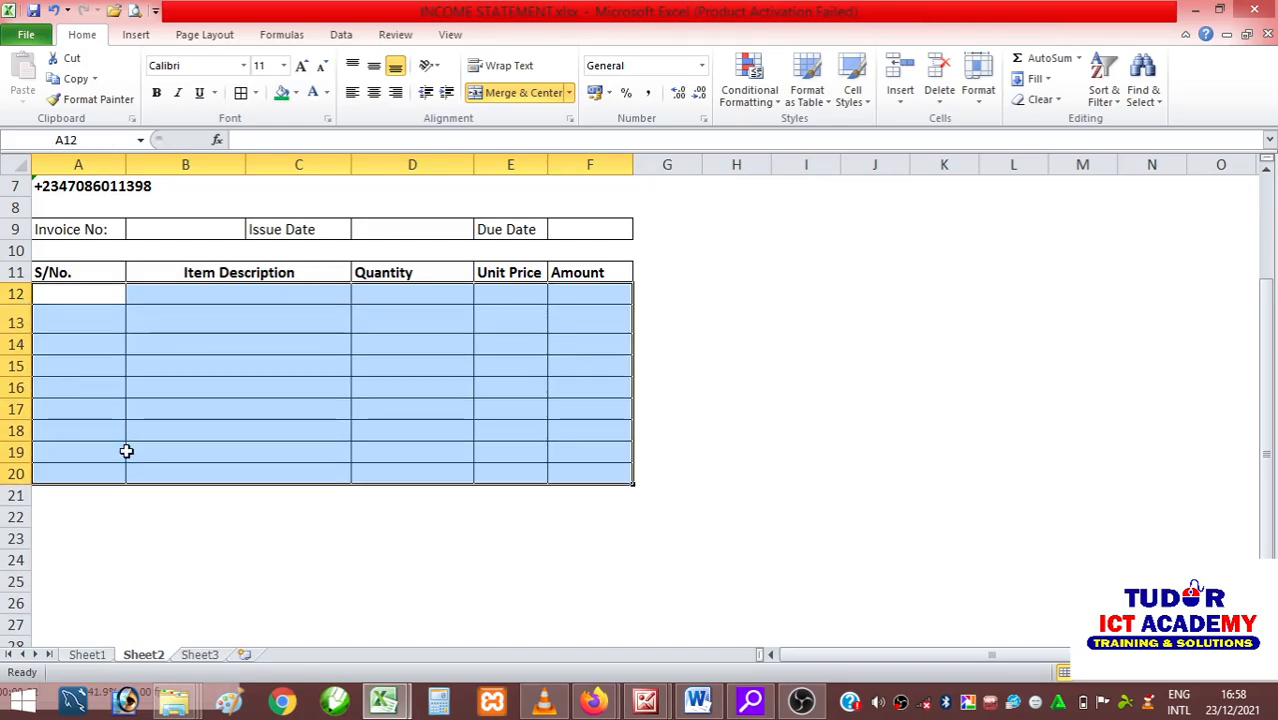
pyautogui.click(86, 496)
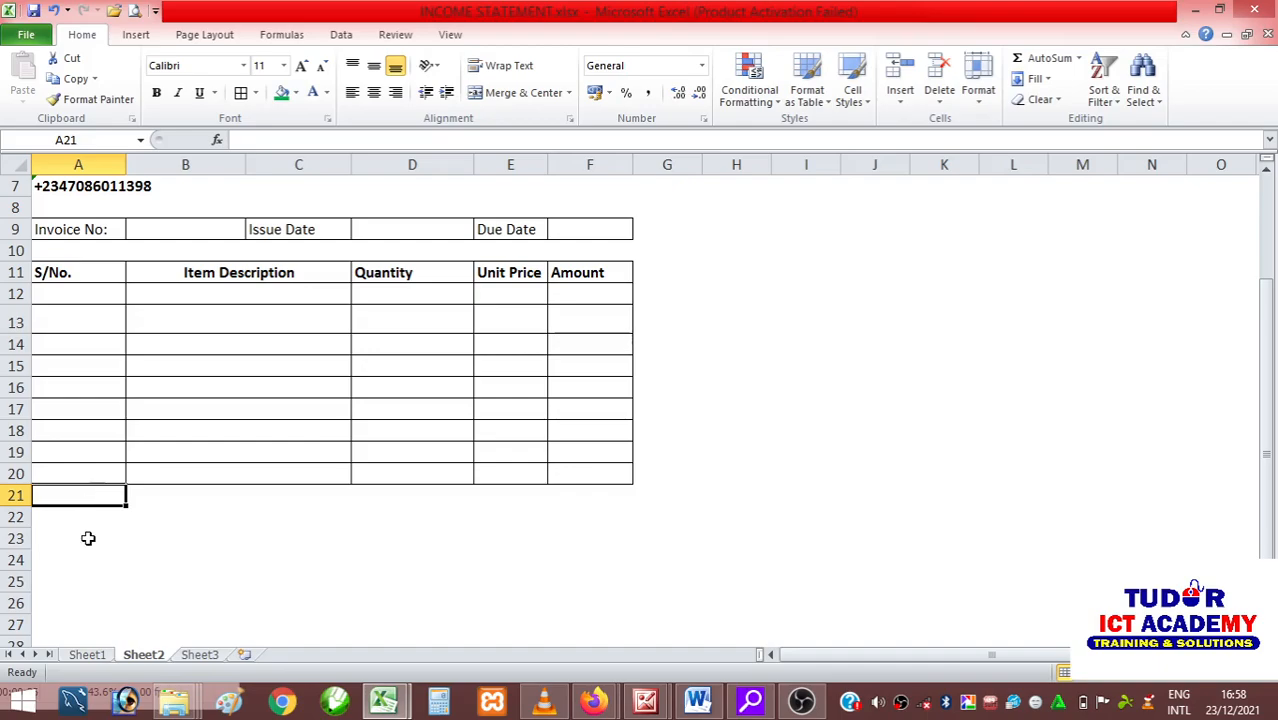
# Merge and center cells A23:C26 below the item table to form a comment box.
pyautogui.moveTo(86, 518); pyautogui.dragTo(320, 528)
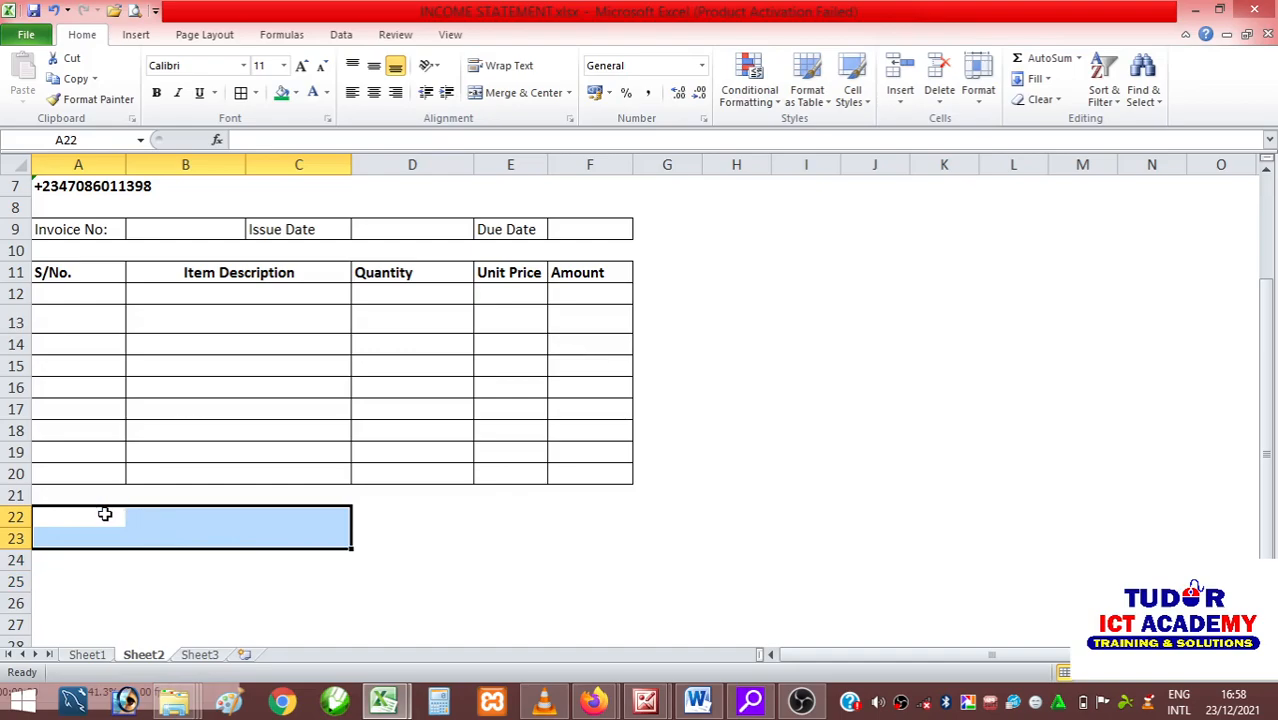
pyautogui.click(180, 591)
pyautogui.moveTo(86, 537); pyautogui.dragTo(347, 609)
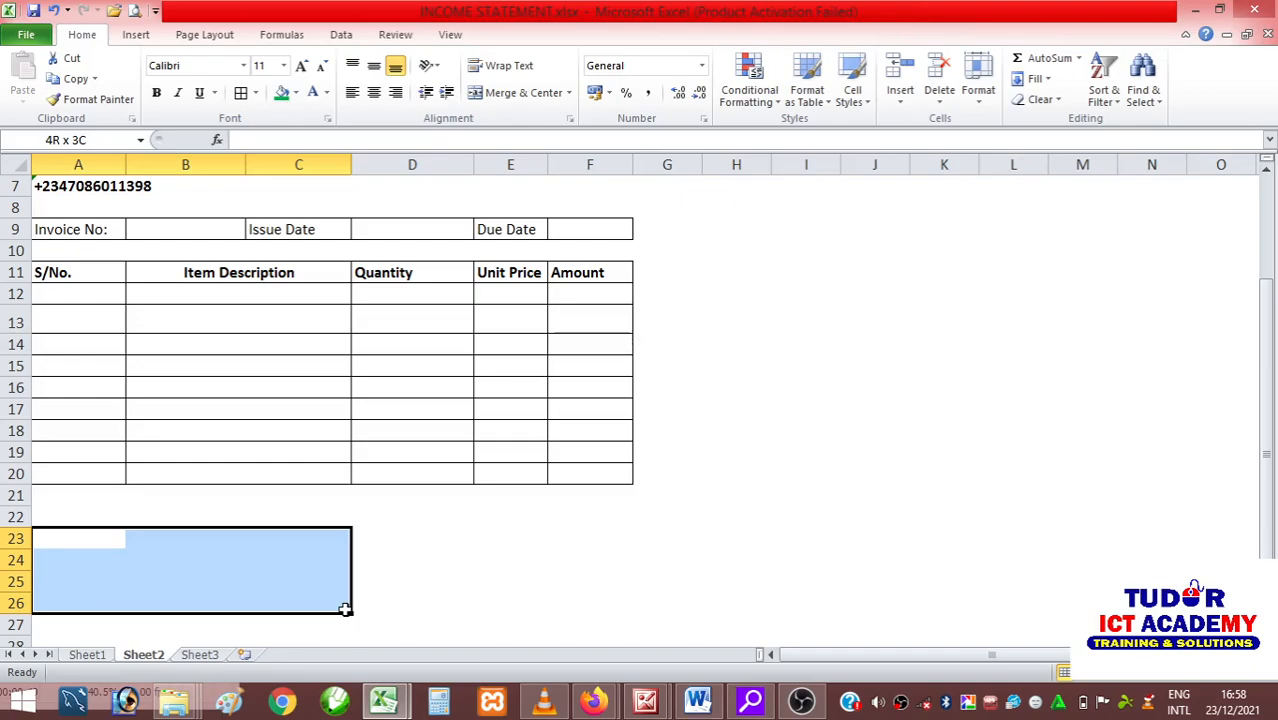
pyautogui.moveTo(345, 609); pyautogui.dragTo(345, 609)
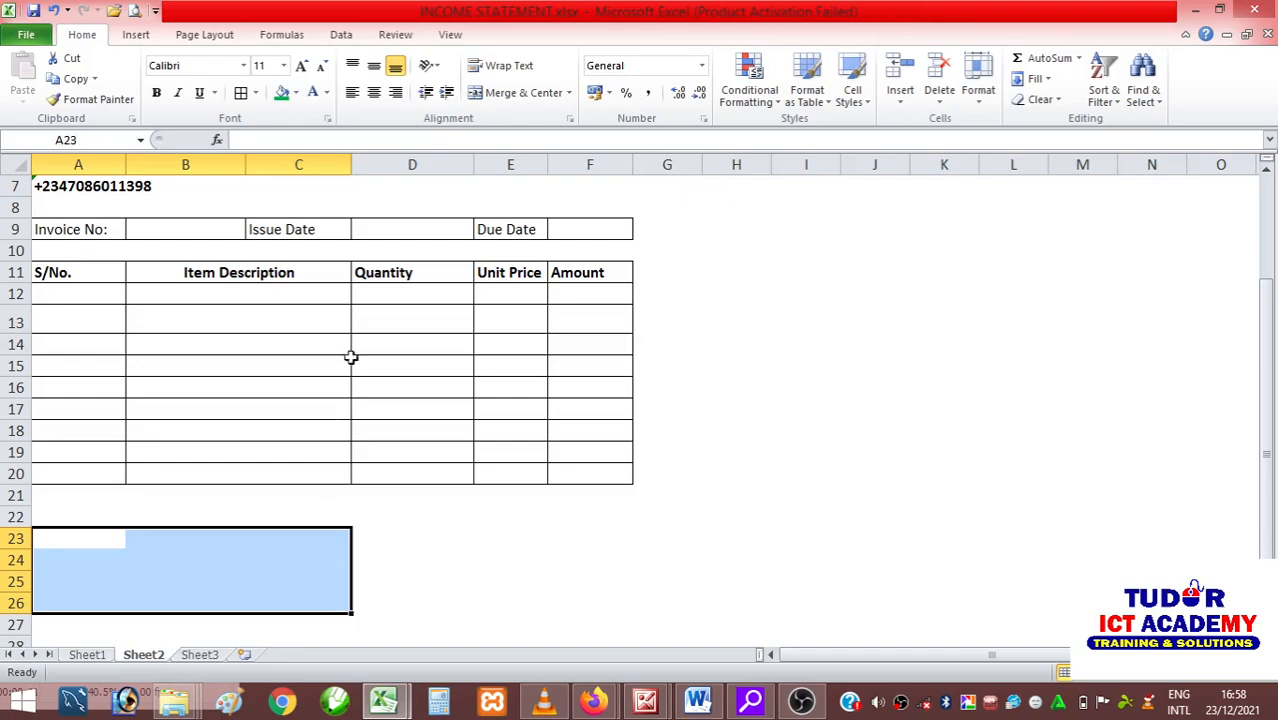
pyautogui.click(257, 93)
pyautogui.click(517, 92)
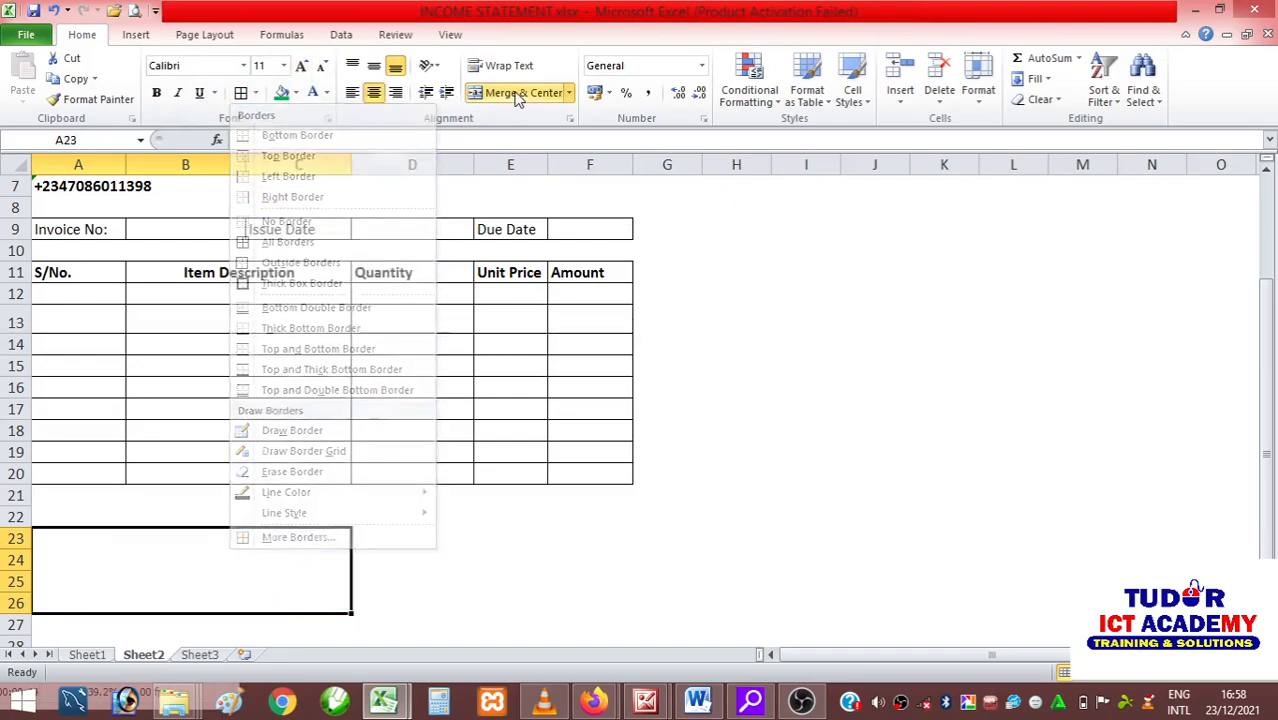
# Apply outside borders to the merged comment box at A23:C26.
pyautogui.click(256, 93)
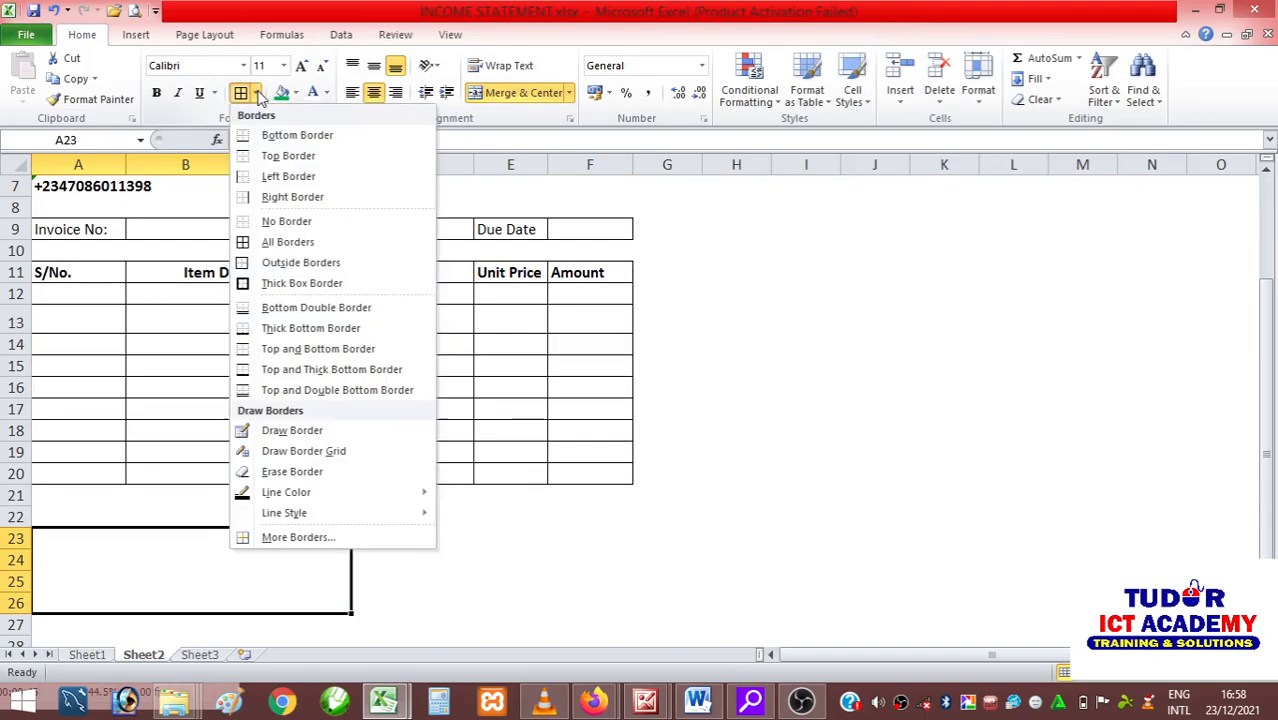
pyautogui.click(276, 264)
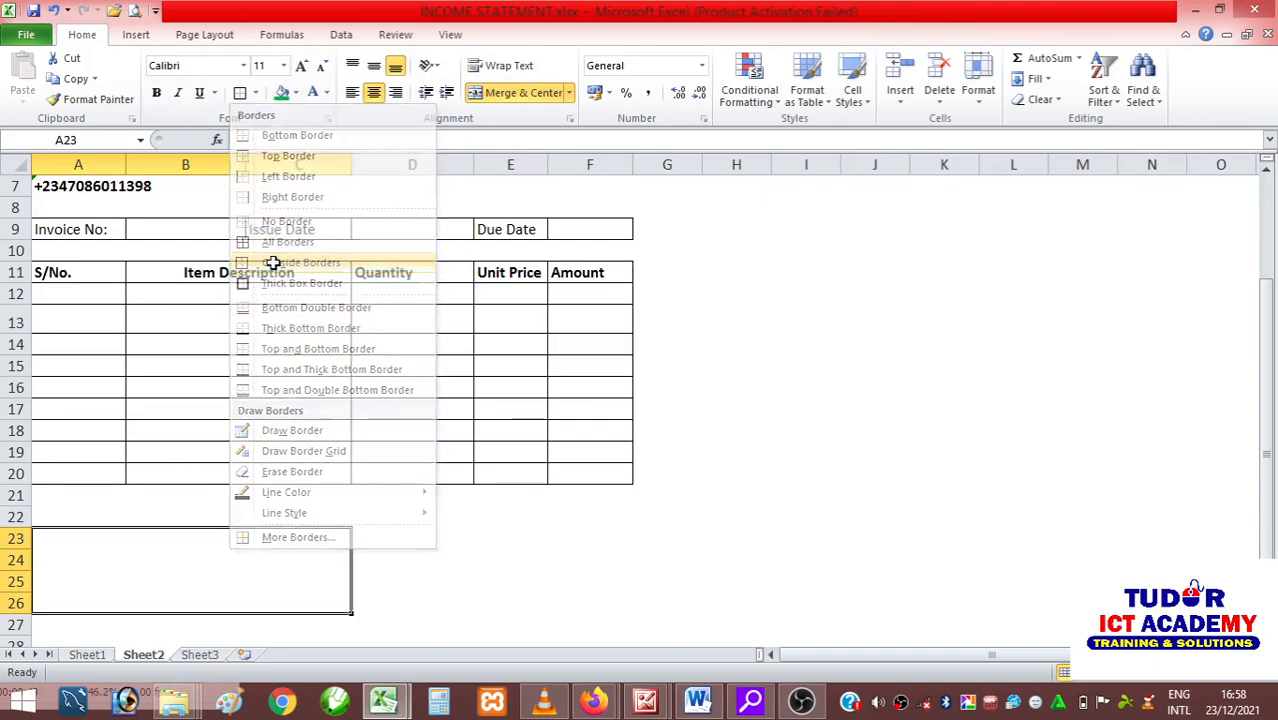
pyautogui.click(426, 567)
# Enter the heading "Additional Comments" in A22 above the comment box and make it bold.
pyautogui.click(92, 516)
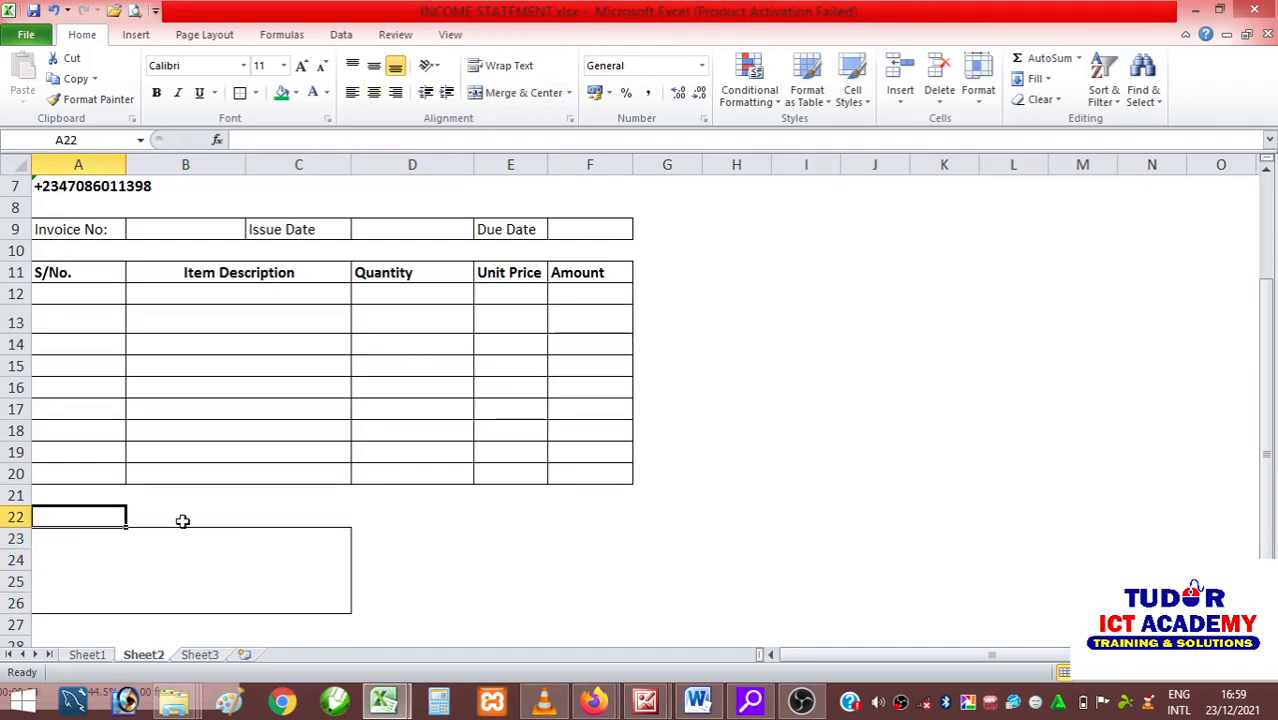
pyautogui.write('Add')
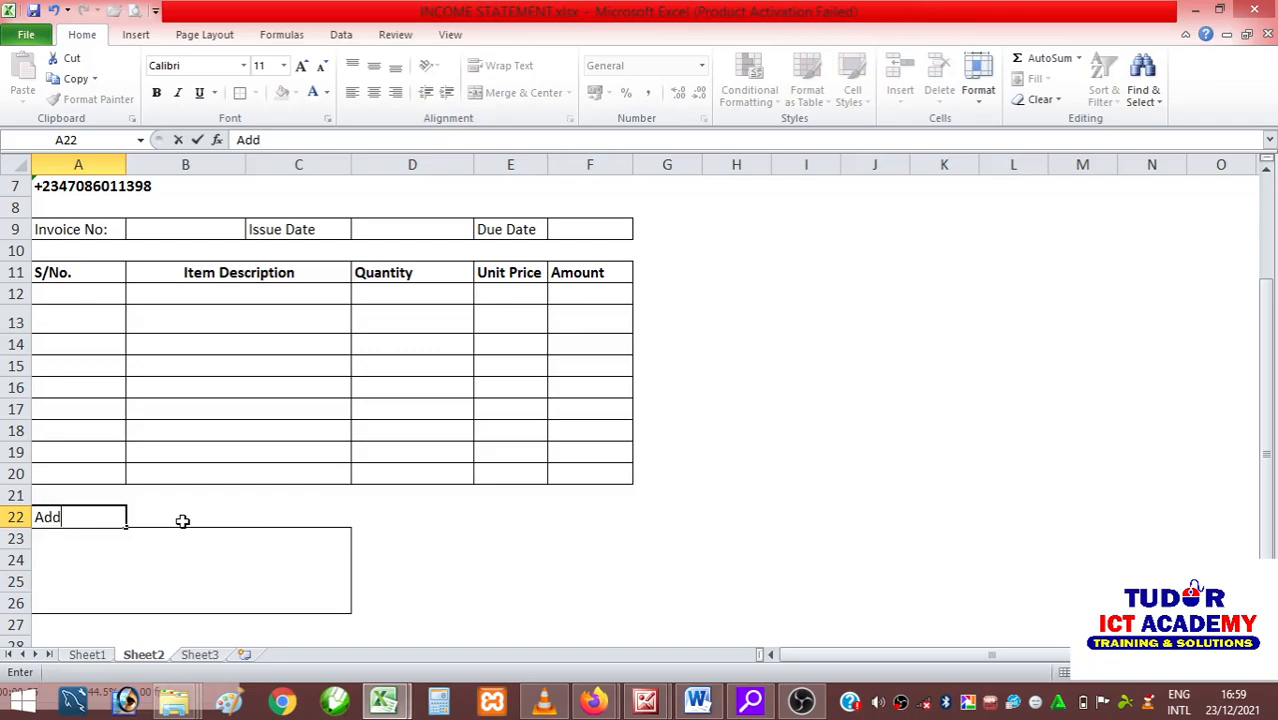
pyautogui.write('itional')
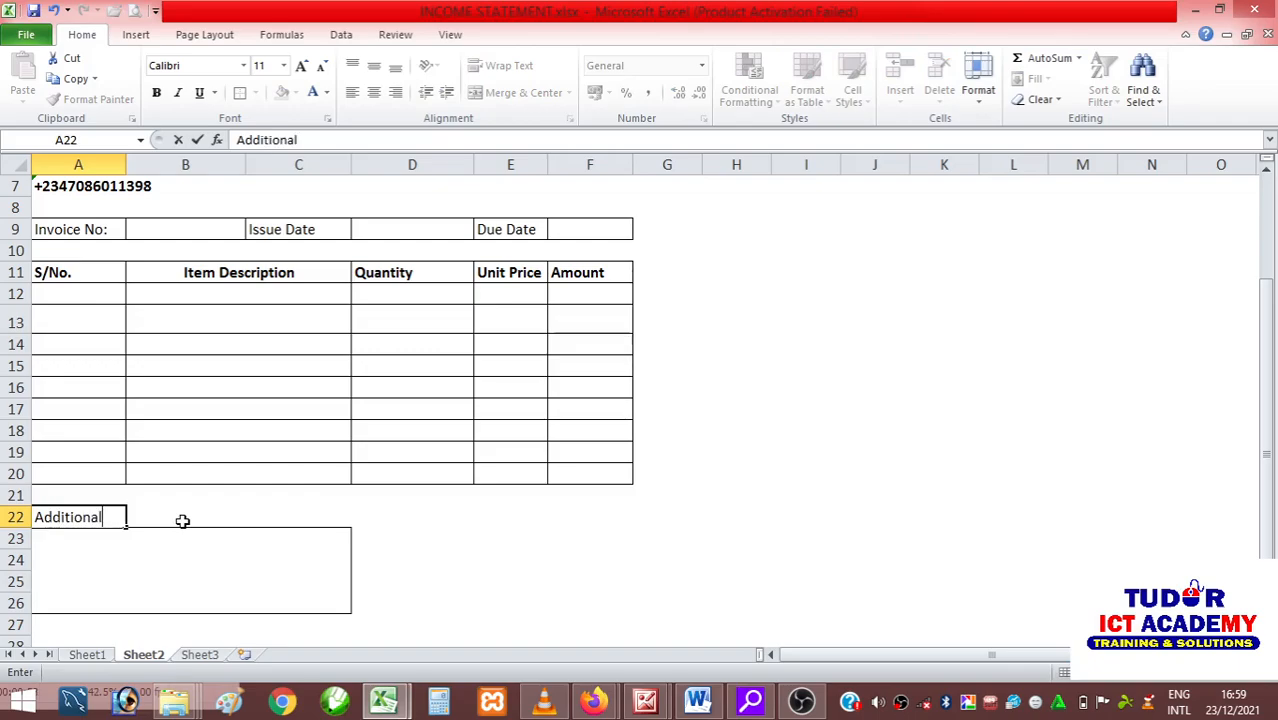
pyautogui.write(' Comments')
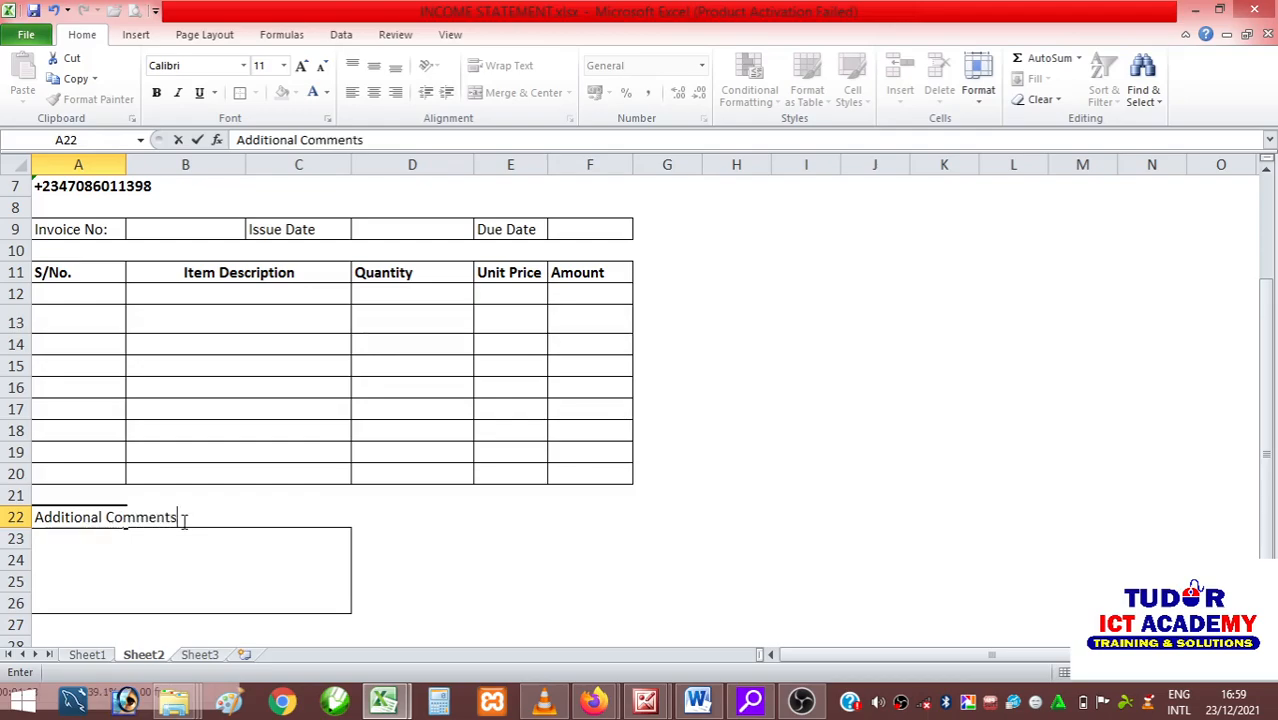
pyautogui.click(462, 559)
pyautogui.click(86, 513)
pyautogui.click(156, 92)
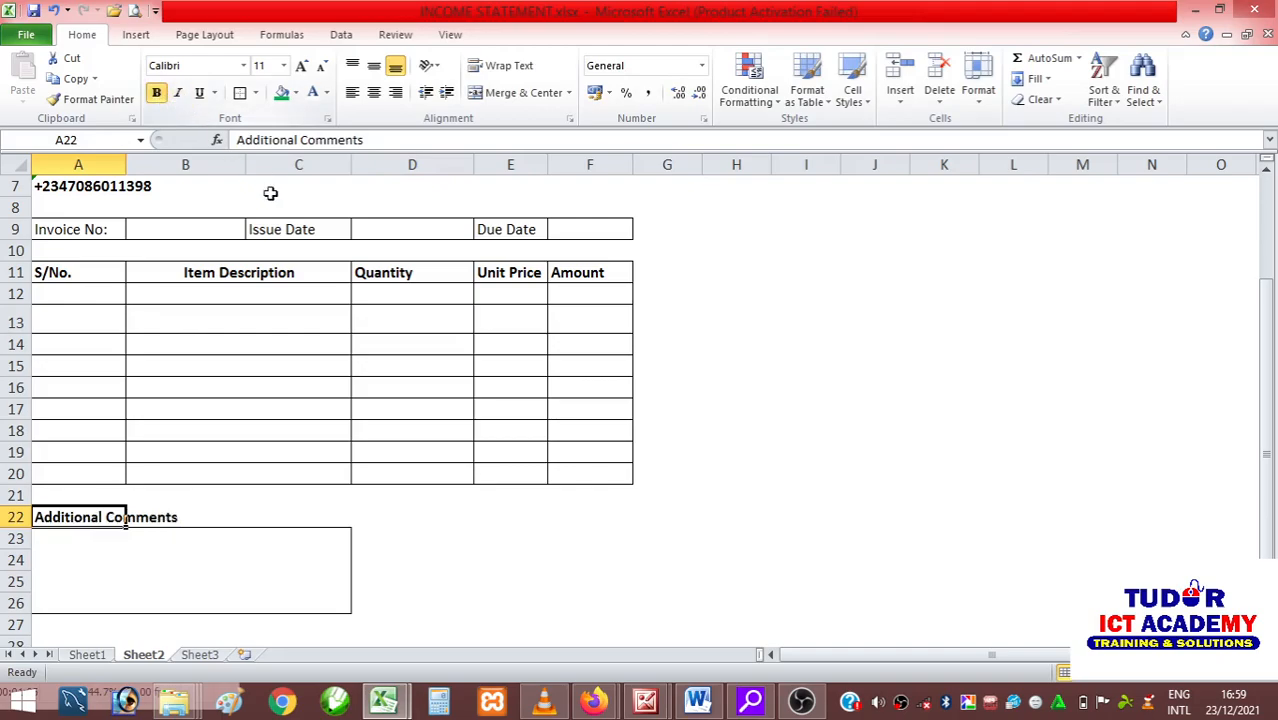
pyautogui.click(480, 545)
# Enter the labels "Subtotal" in E22 and "Tax" in E23.
pyautogui.click(390, 502)
pyautogui.click(526, 513)
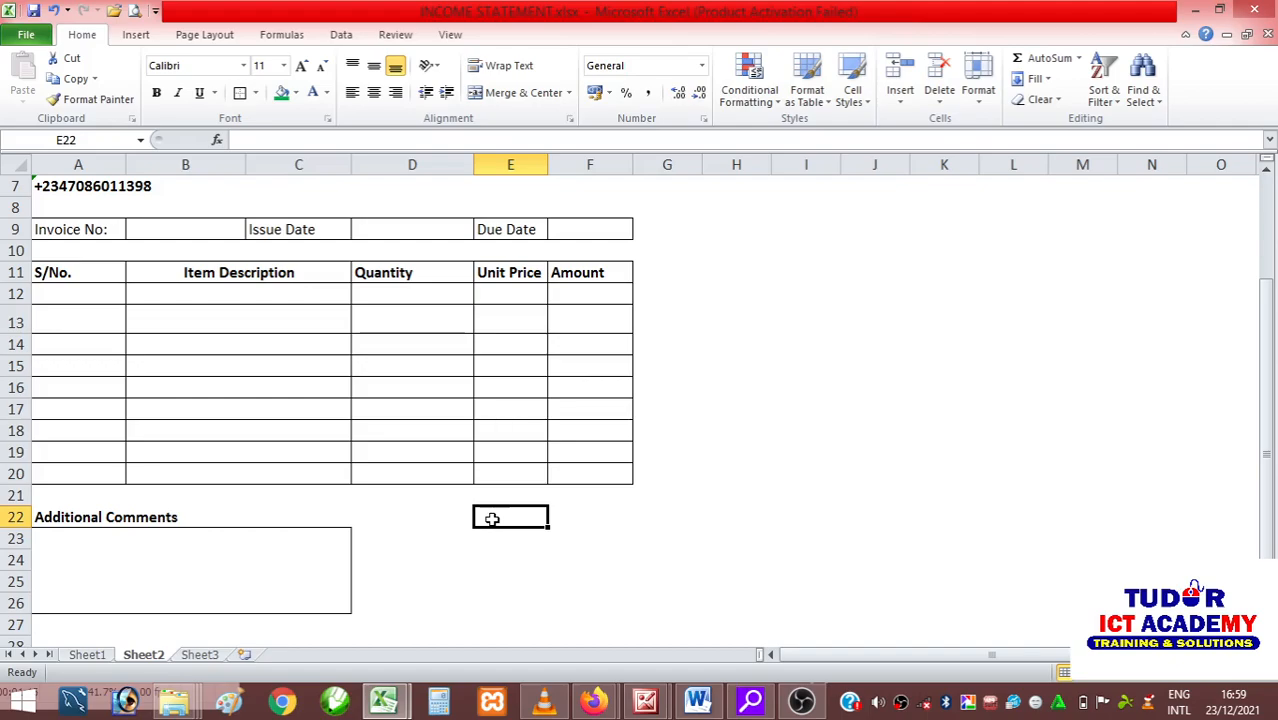
pyautogui.write('Subtotal')
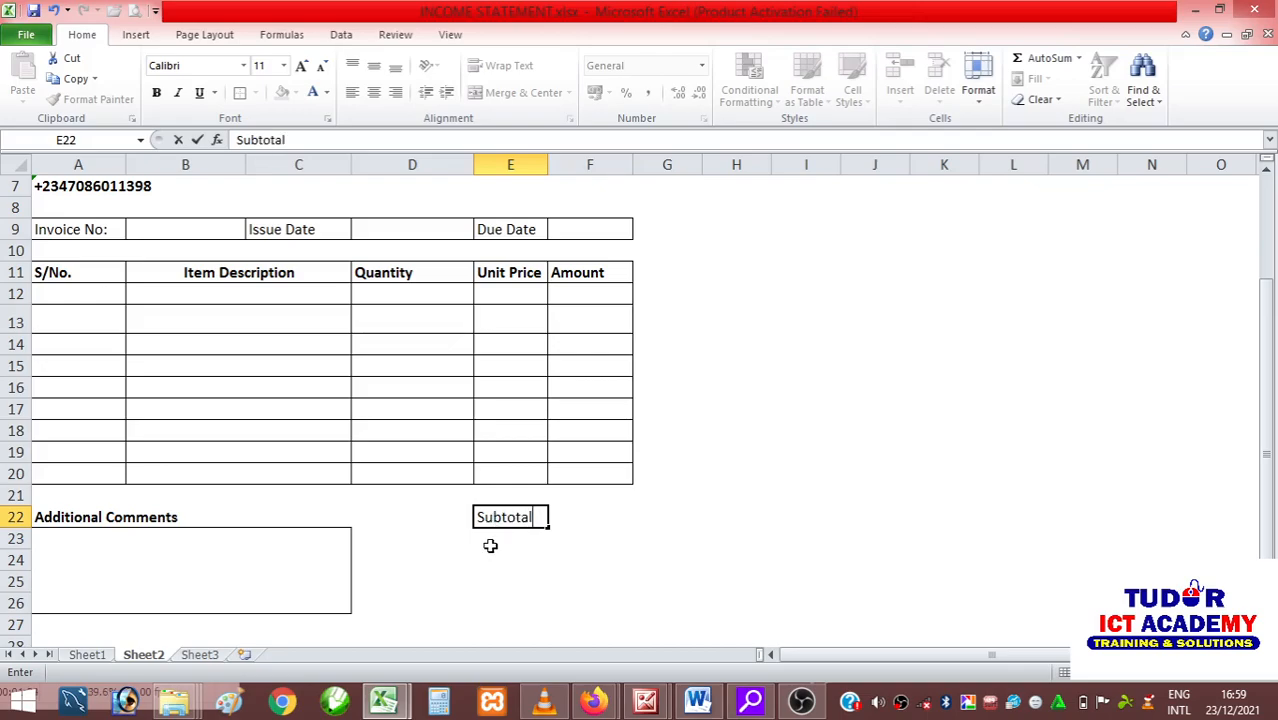
pyautogui.click(505, 548)
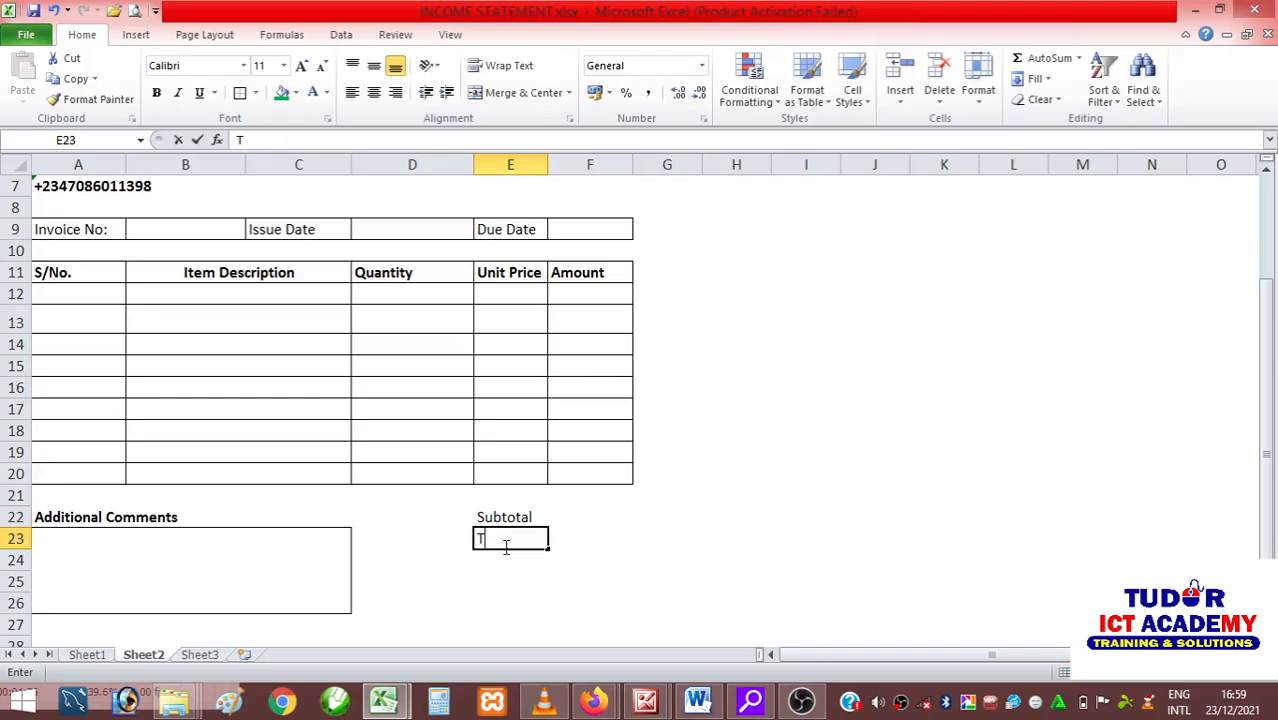
pyautogui.write('Taz')
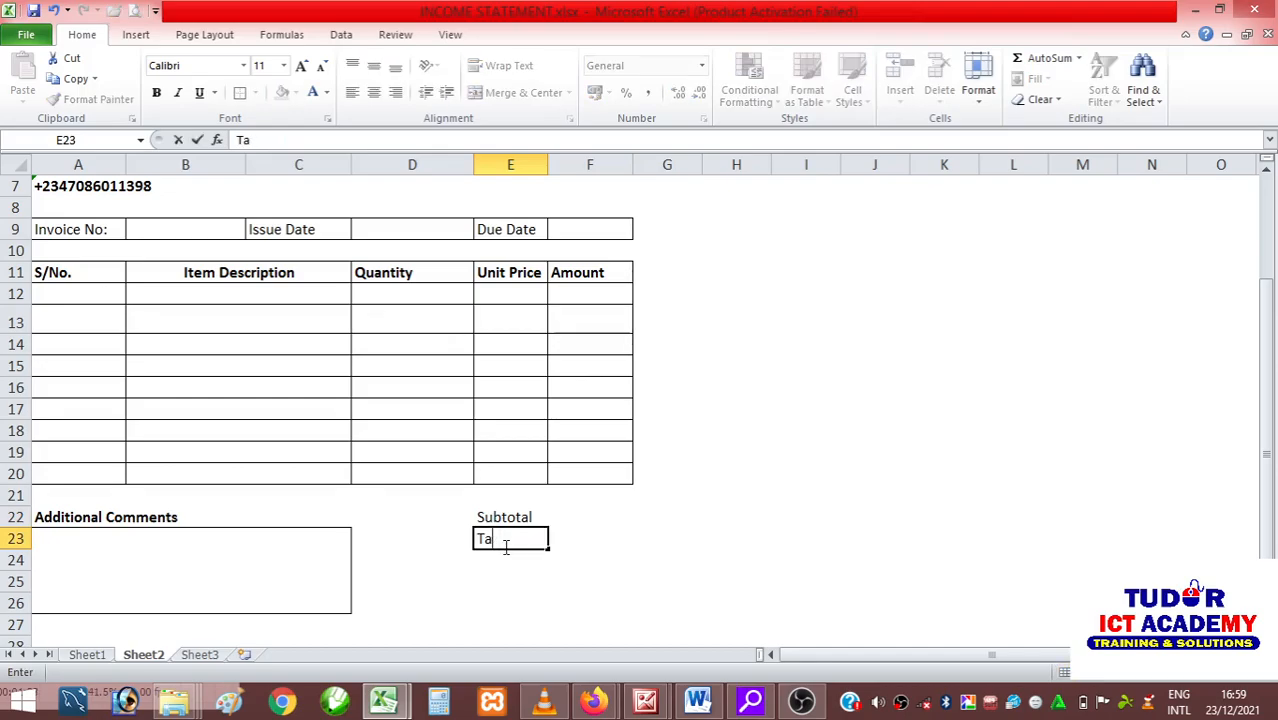
pyautogui.click(490, 604)
# Replace the Tax label in E23 with "VAT".
pyautogui.moveTo(484, 516); pyautogui.dragTo(492, 535)
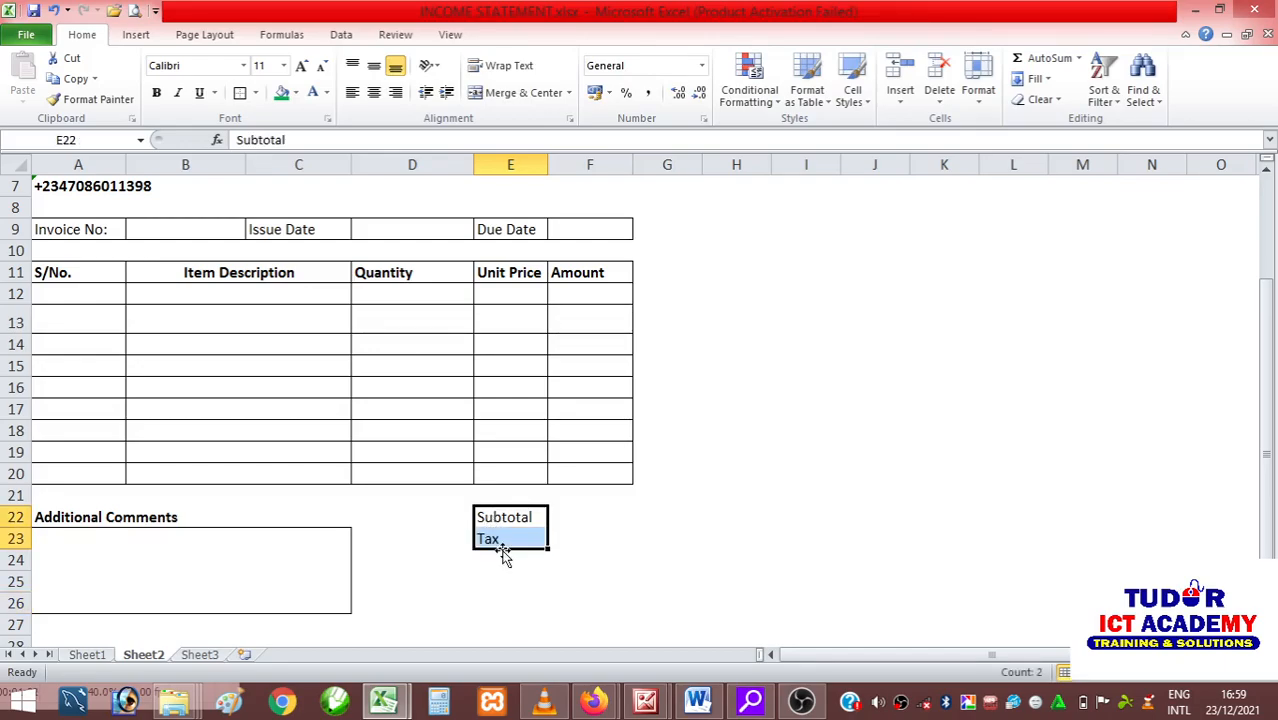
pyautogui.click(500, 540)
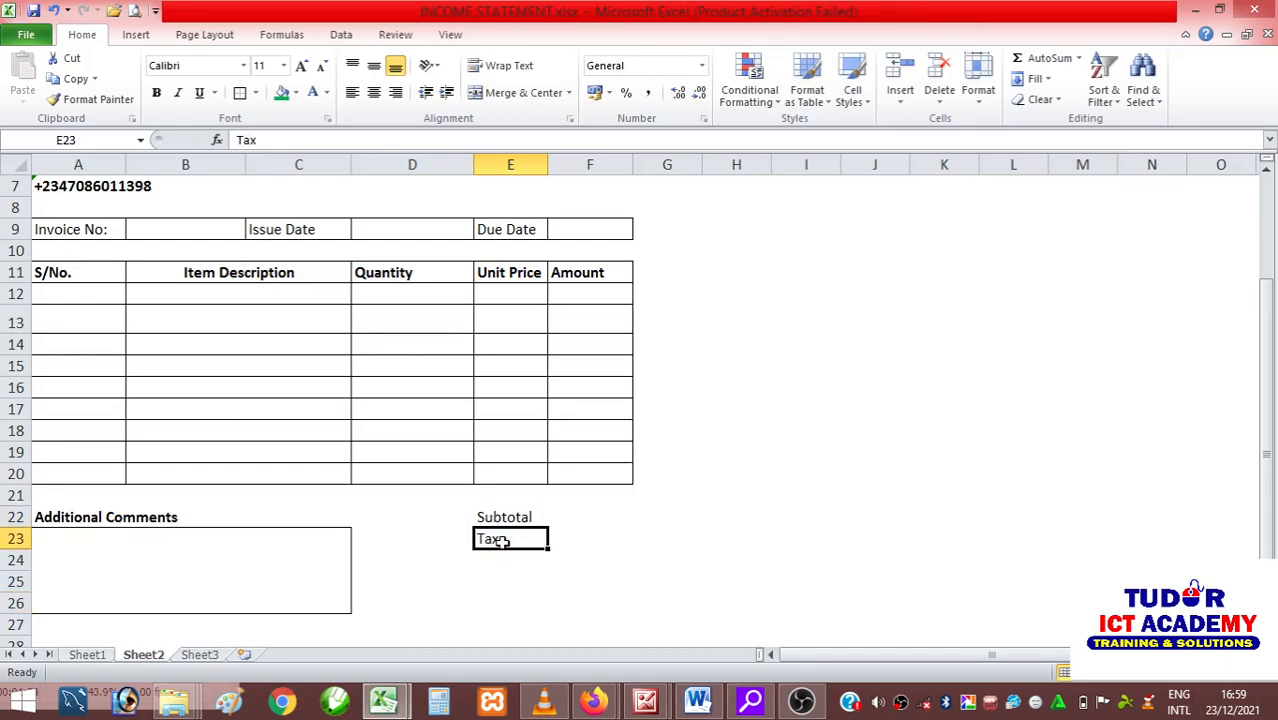
pyautogui.write('VAT')
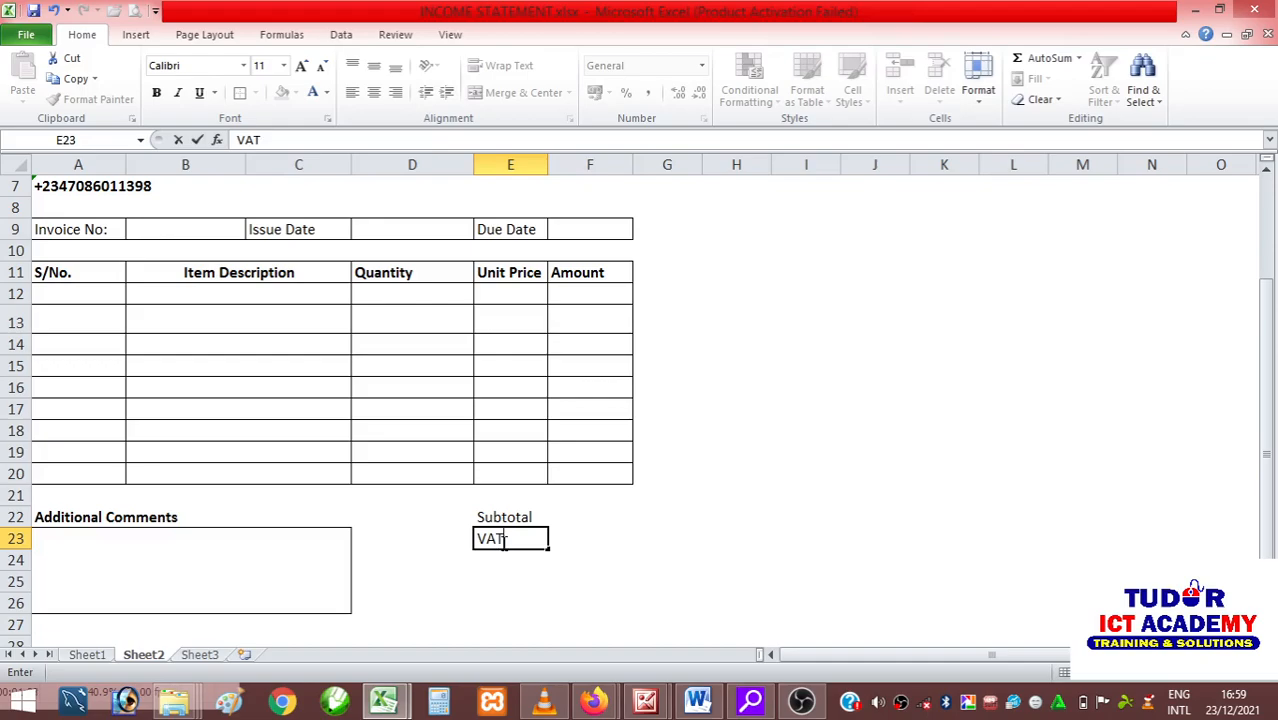
# Enter the label "TOTAL" in E25.
pyautogui.click(514, 584)
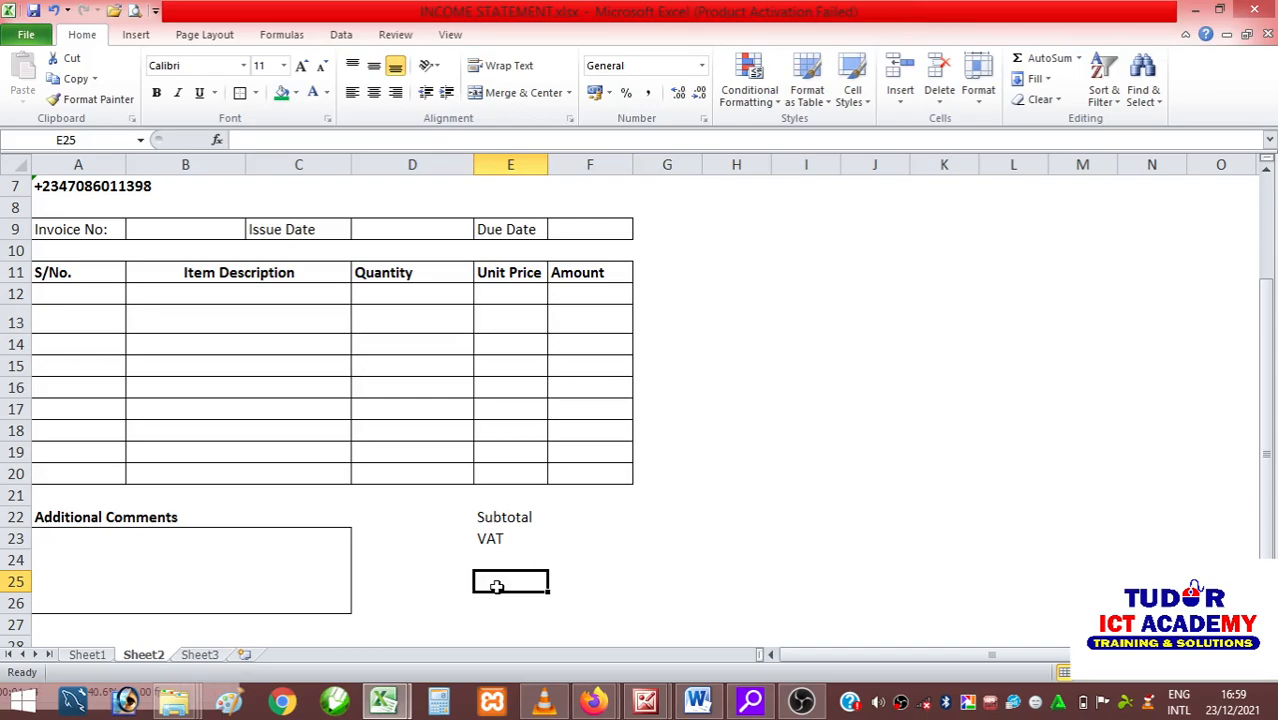
pyautogui.write('T')
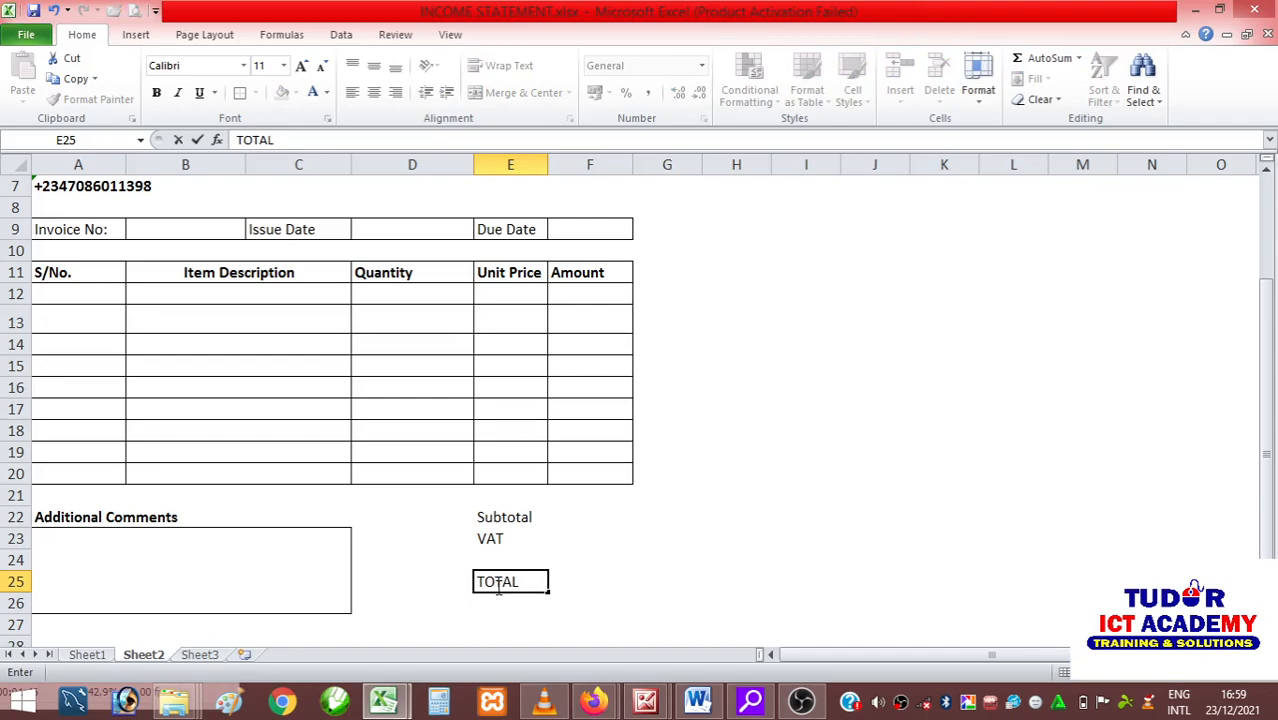
pyautogui.write('OTAL')
pyautogui.click(717, 542)
# Apply all borders to the Subtotal and VAT cells E22:F23 and make rows 22 and 23 slightly taller.
pyautogui.moveTo(515, 518); pyautogui.dragTo(588, 539)
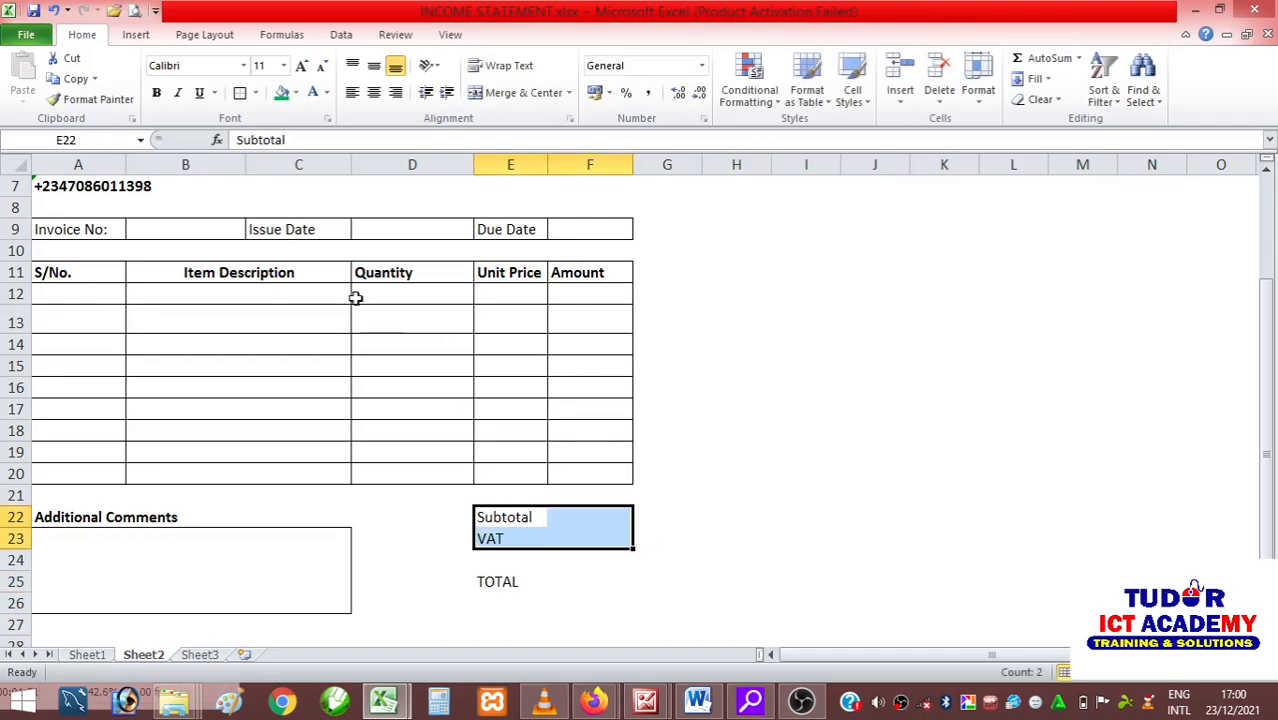
pyautogui.click(256, 93)
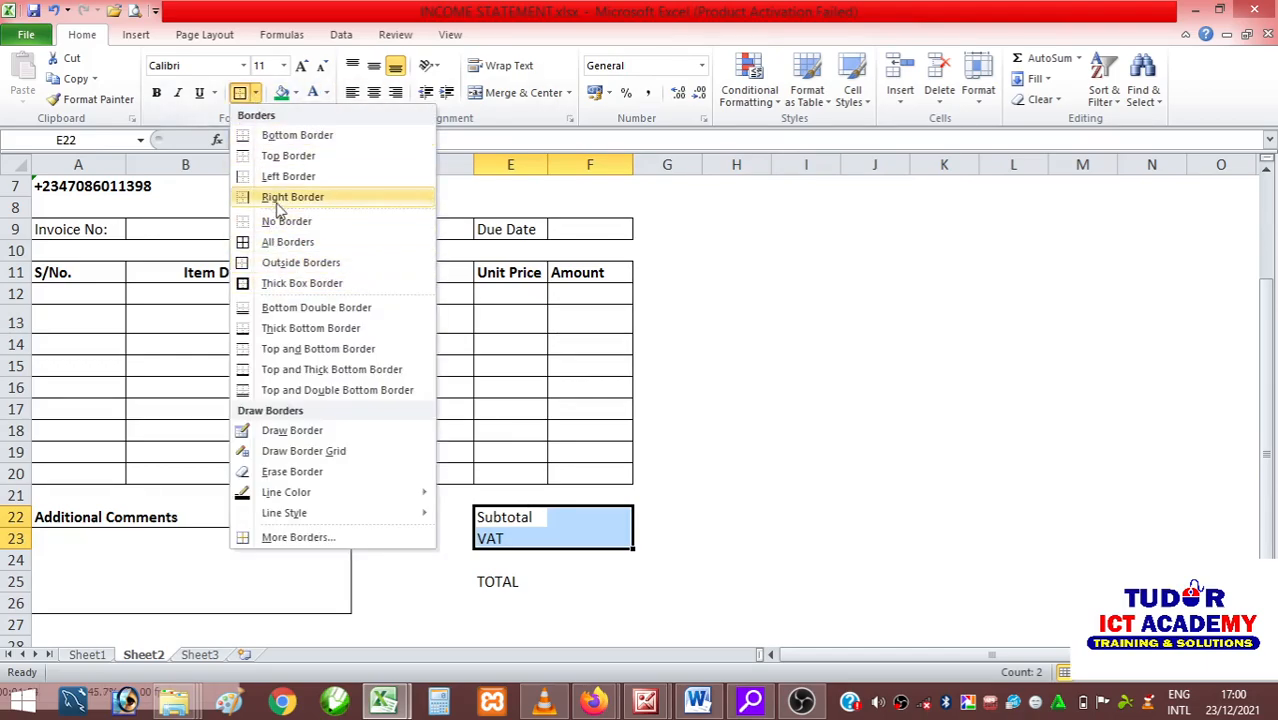
pyautogui.click(280, 243)
pyautogui.click(741, 492)
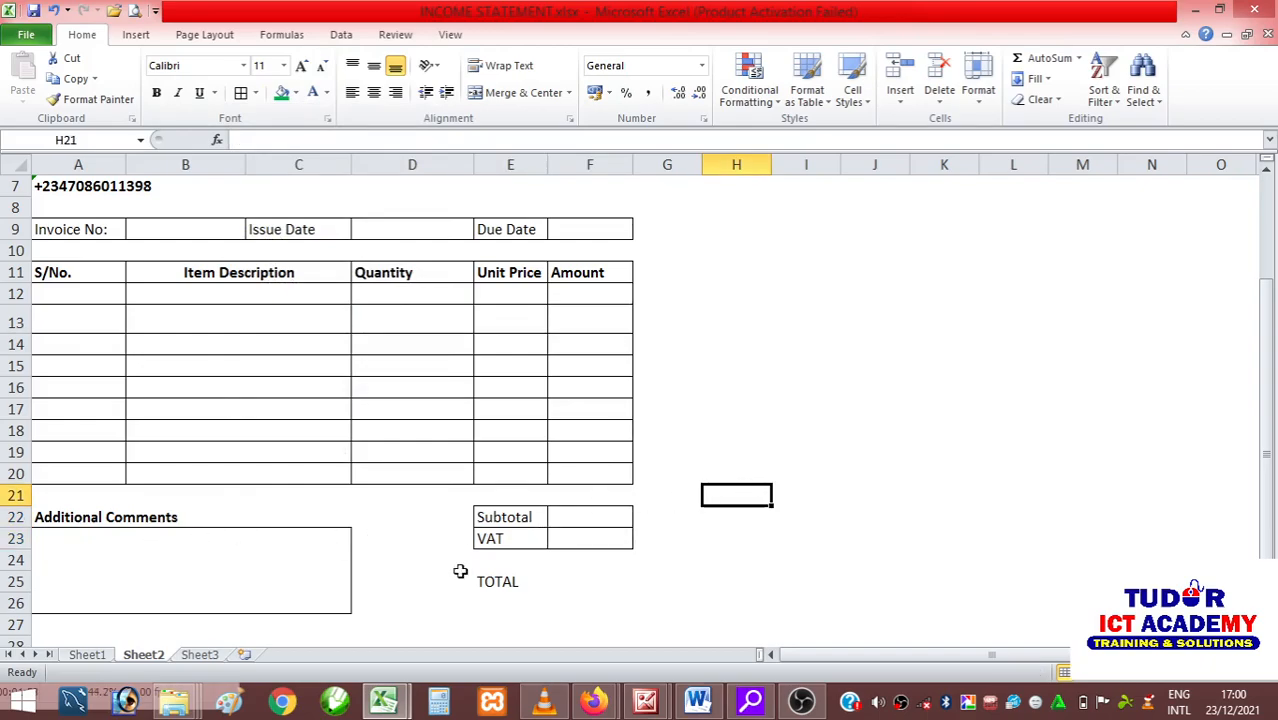
pyautogui.moveTo(15, 517)
pyautogui.mouseDown()
pyautogui.moveTo(16, 551)
pyautogui.moveTo(12, 526)
pyautogui.mouseUp()
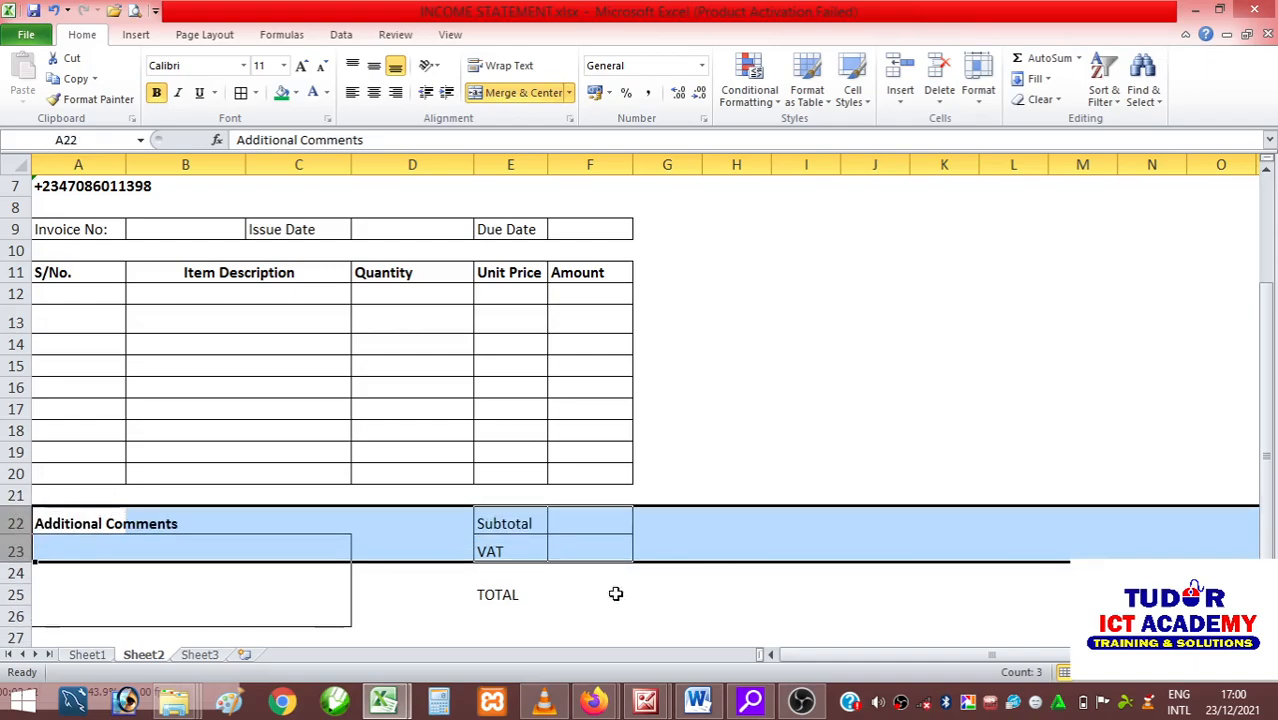
pyautogui.click(757, 591)
# Make the Subtotal, VAT and TOTAL labels in E22:E25 bold.
pyautogui.moveTo(523, 530); pyautogui.dragTo(502, 591)
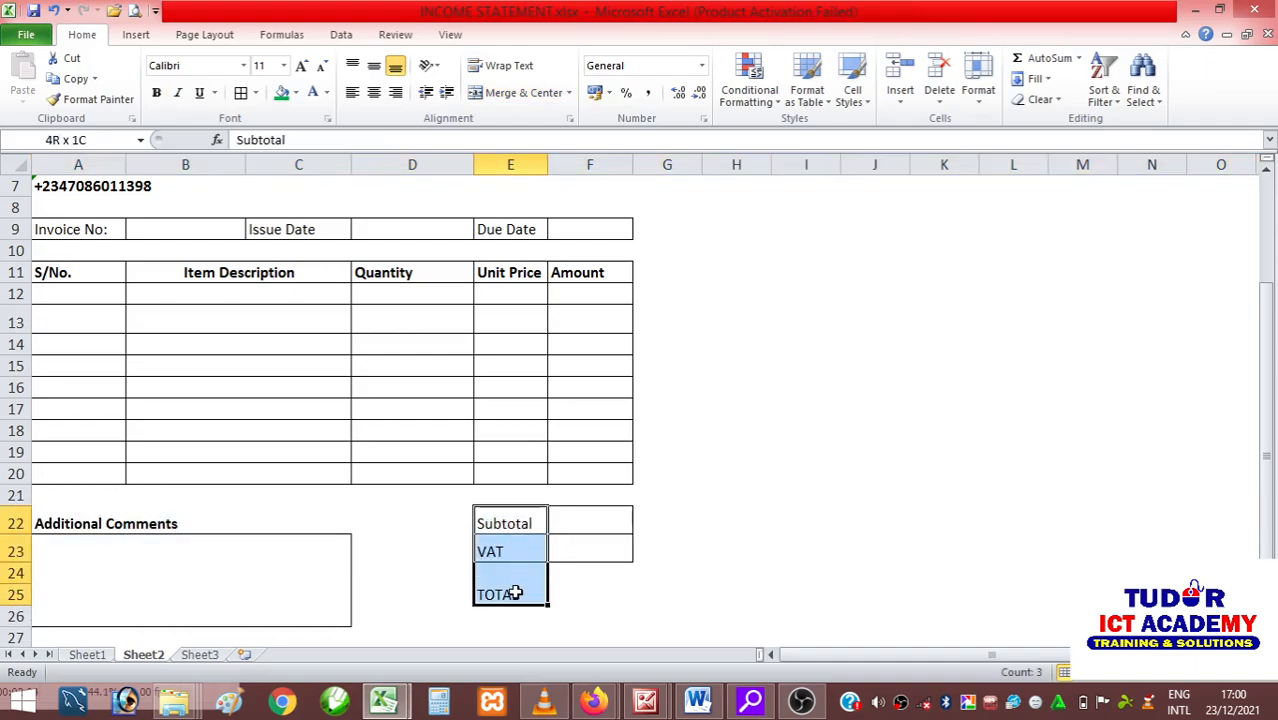
pyautogui.click(155, 93)
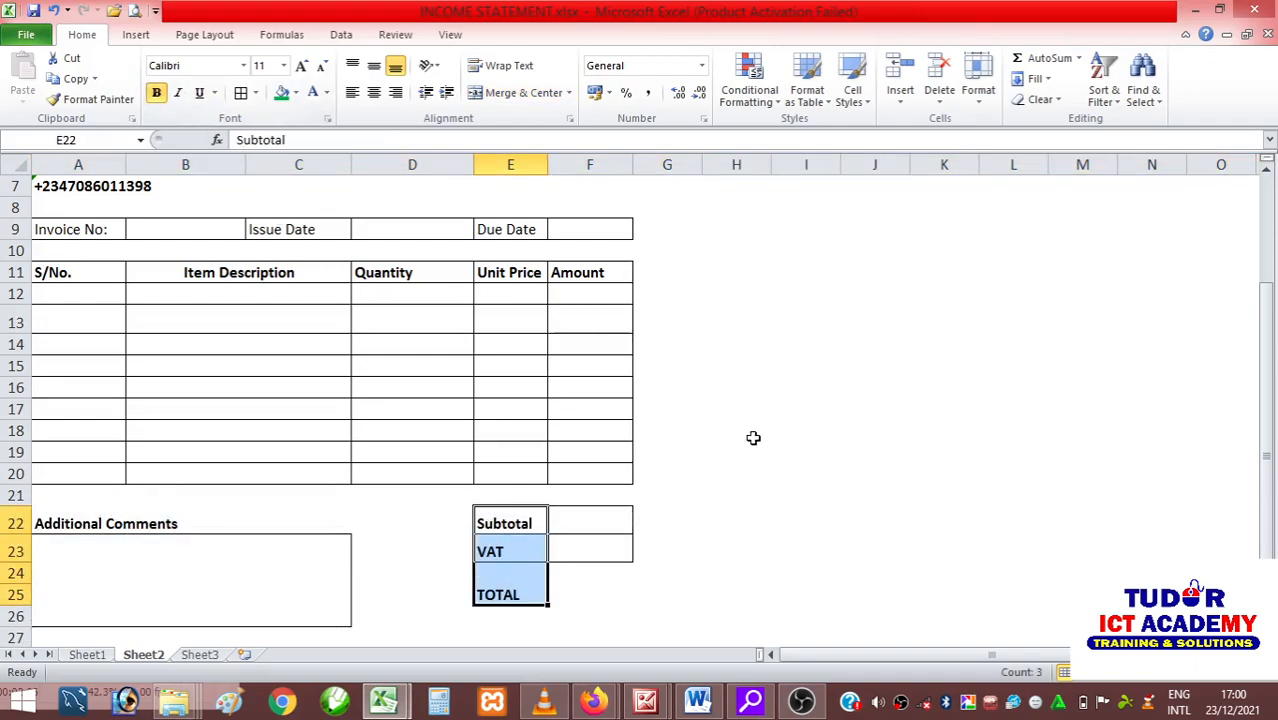
pyautogui.click(736, 519)
# Fill the TOTAL row cells E25:F25 with black and set their font color to white.
pyautogui.moveTo(507, 597); pyautogui.dragTo(568, 594)
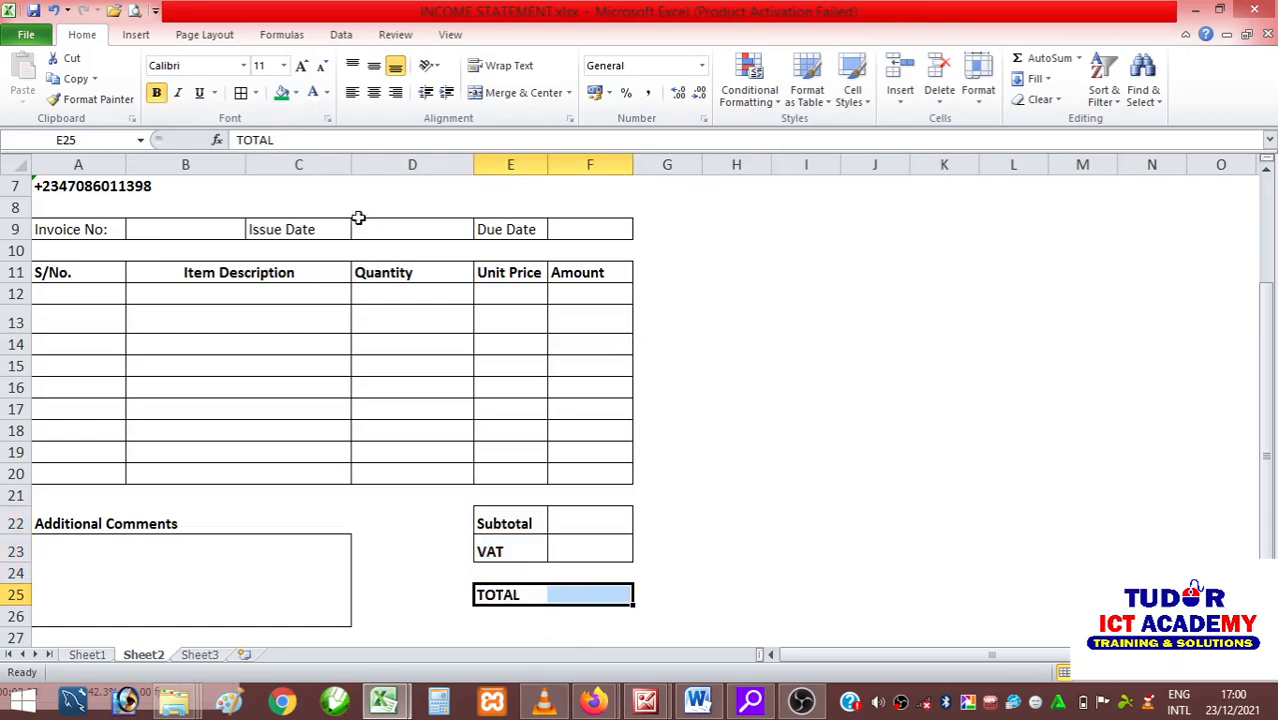
pyautogui.click(296, 94)
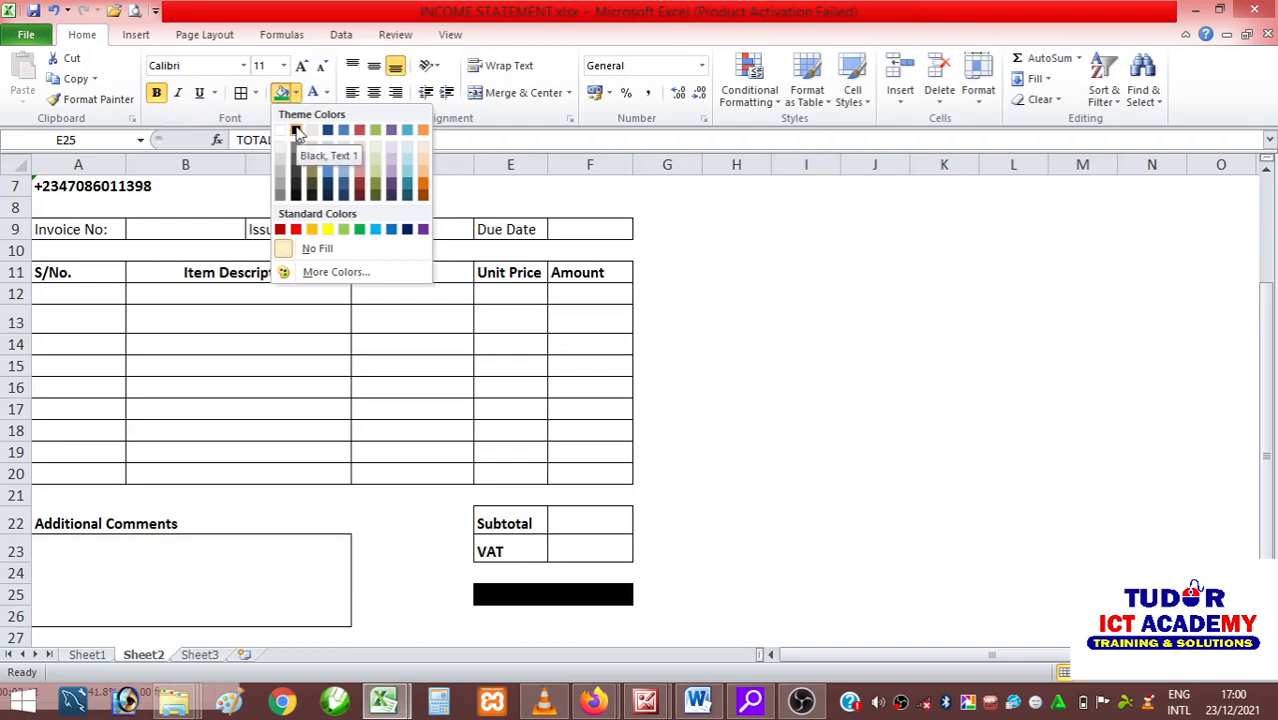
pyautogui.click(297, 133)
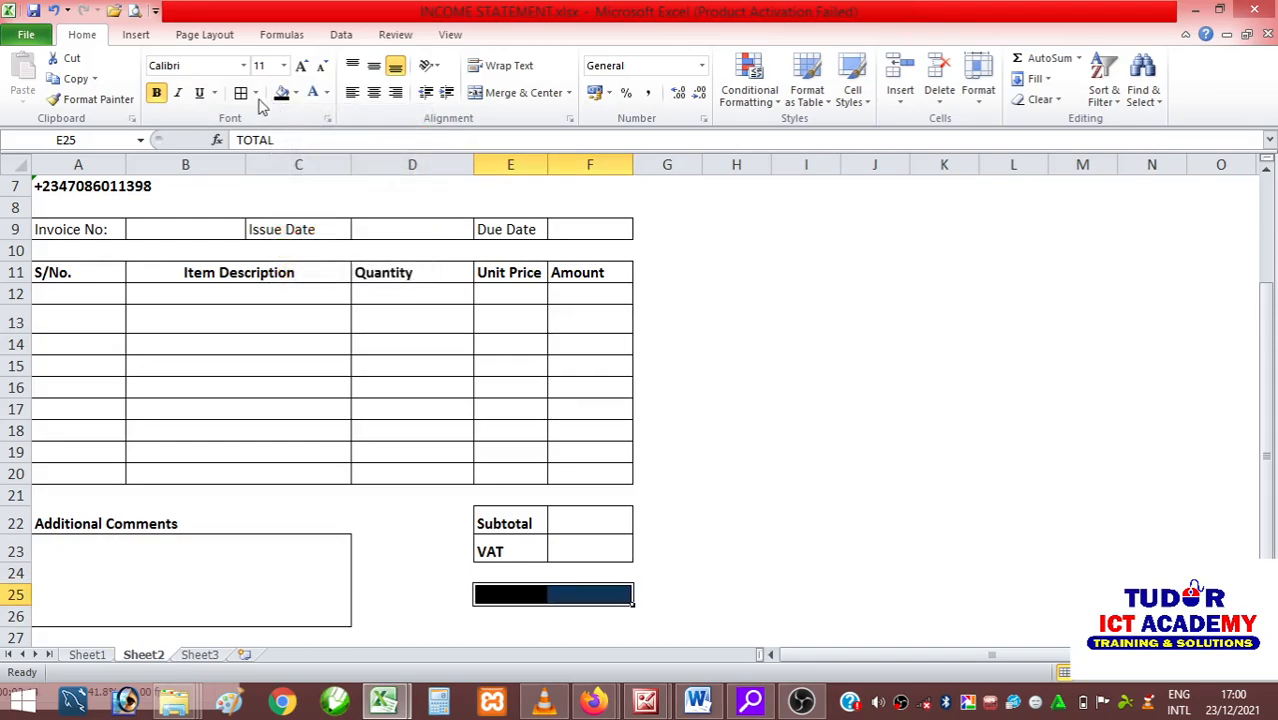
pyautogui.click(313, 93)
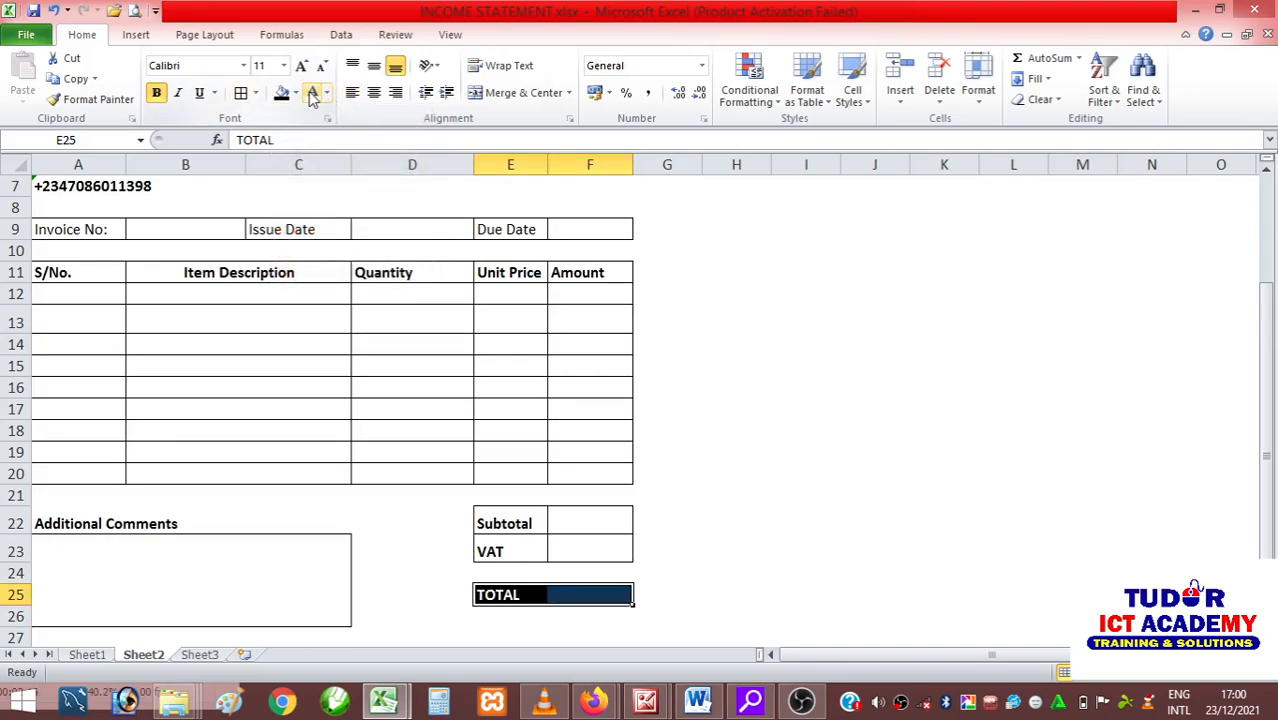
pyautogui.click(744, 555)
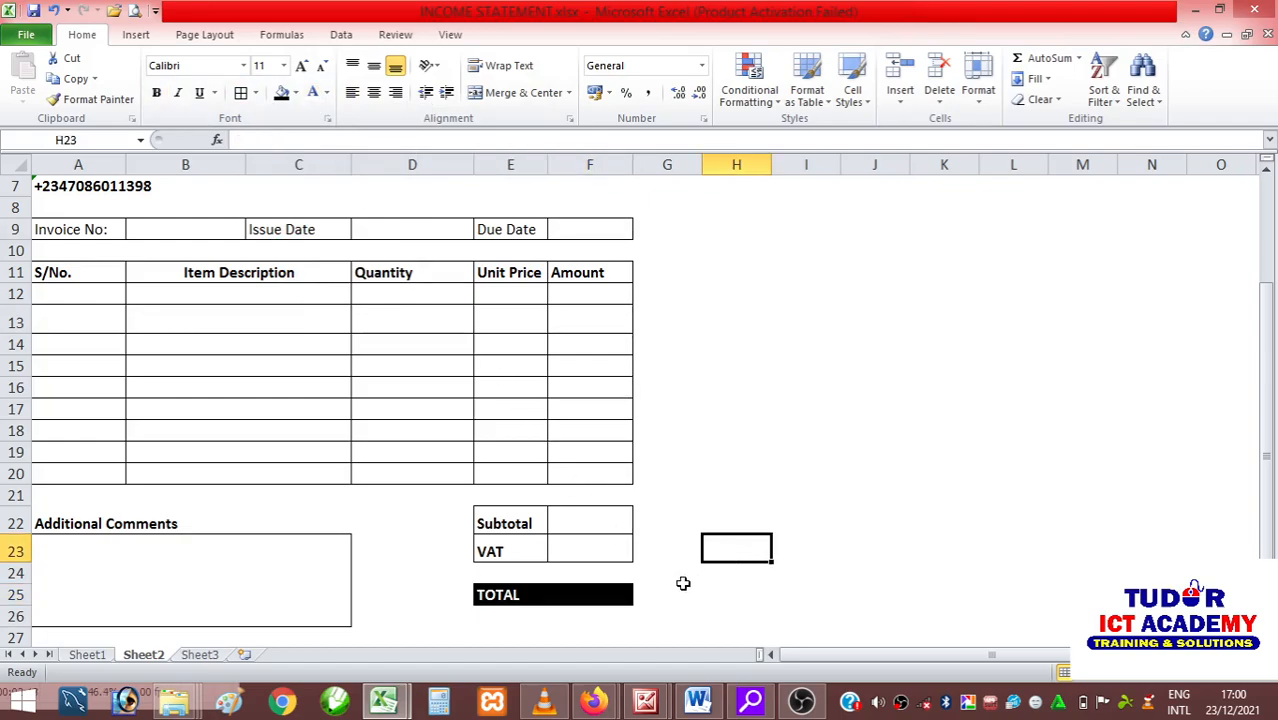
# Change the fill of the total amount cell F25 to white.
pyautogui.click(591, 595)
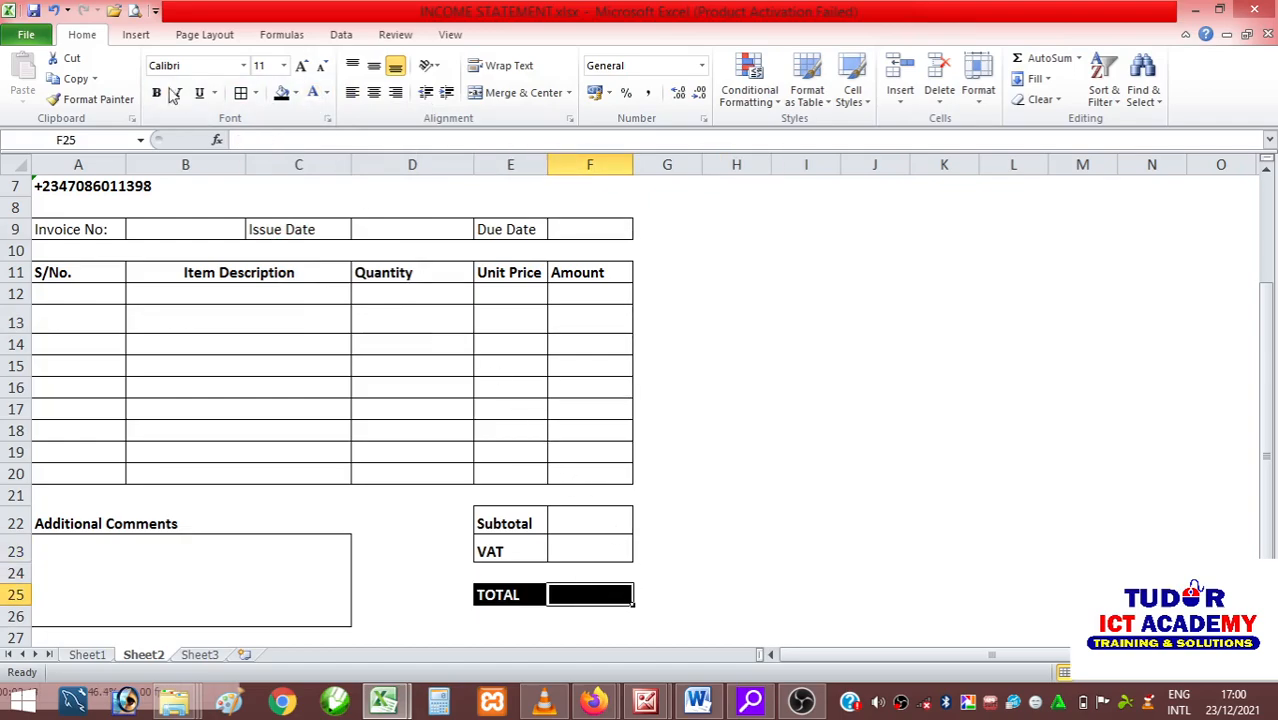
pyautogui.click(296, 93)
pyautogui.click(281, 130)
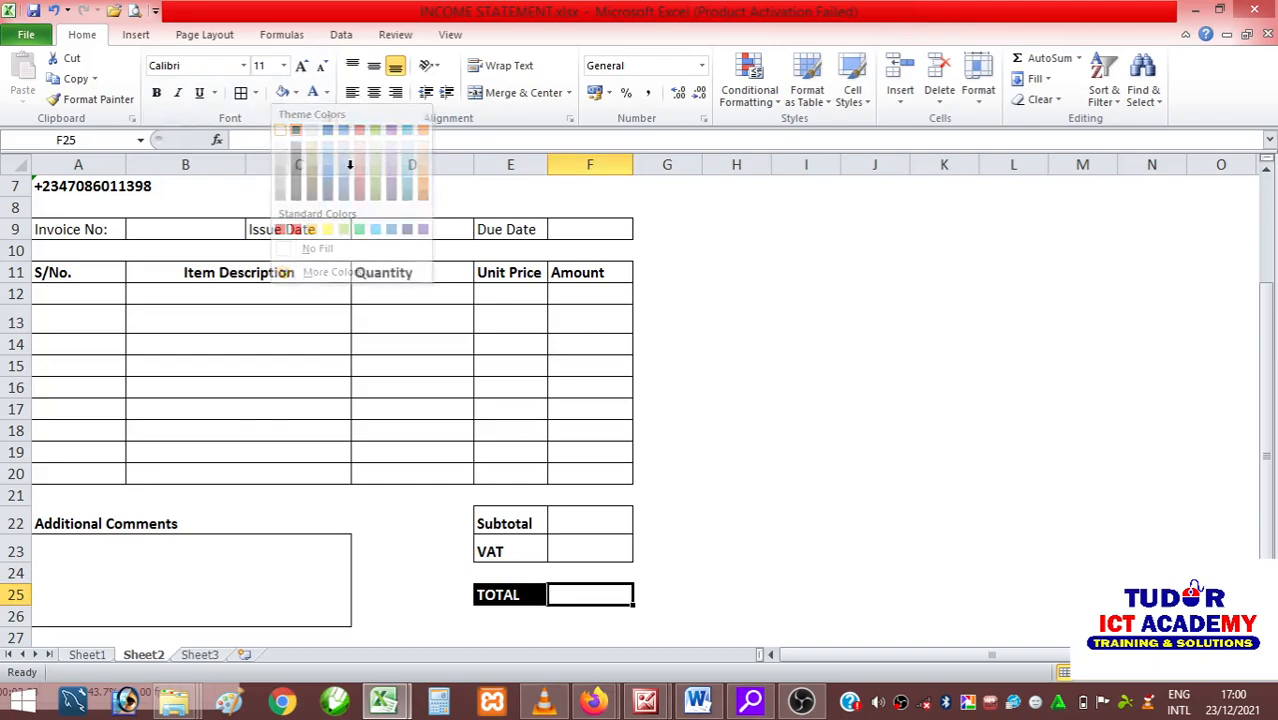
# Set the font color of the total amount cell F25 to black.
pyautogui.click(326, 93)
pyautogui.click(336, 117)
pyautogui.click(765, 428)
pyautogui.click(606, 595)
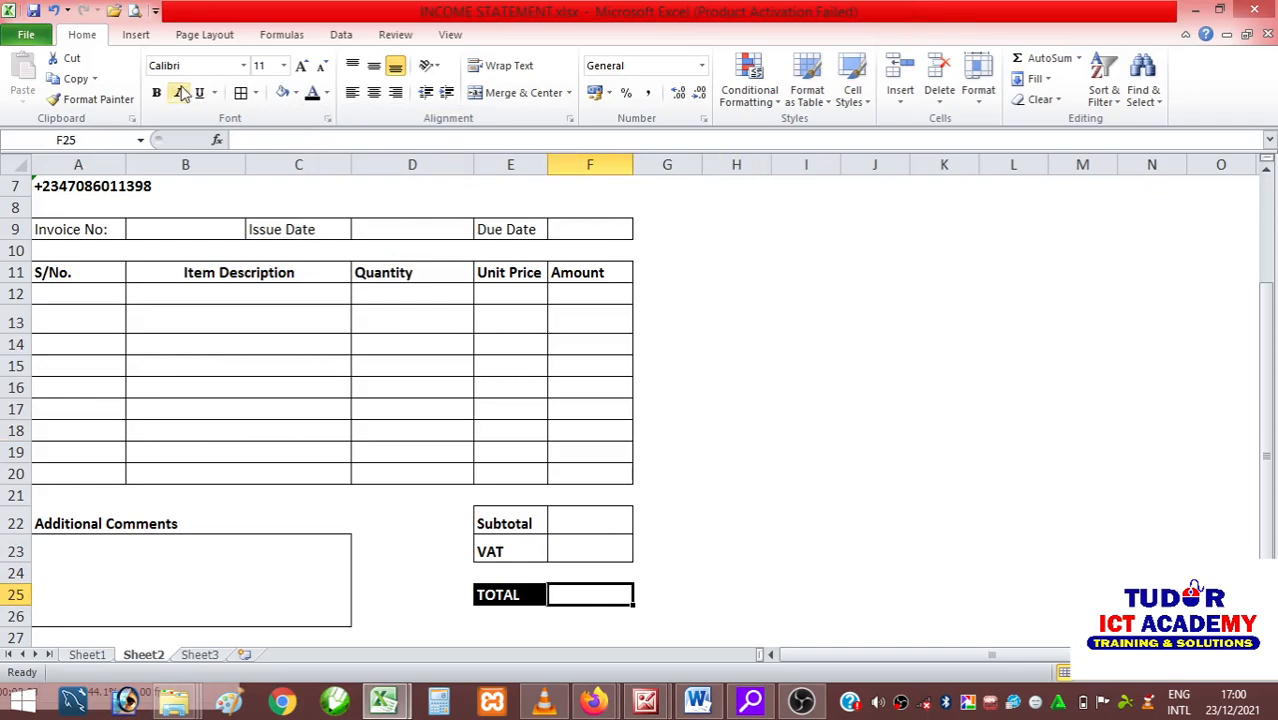
pyautogui.click(811, 472)
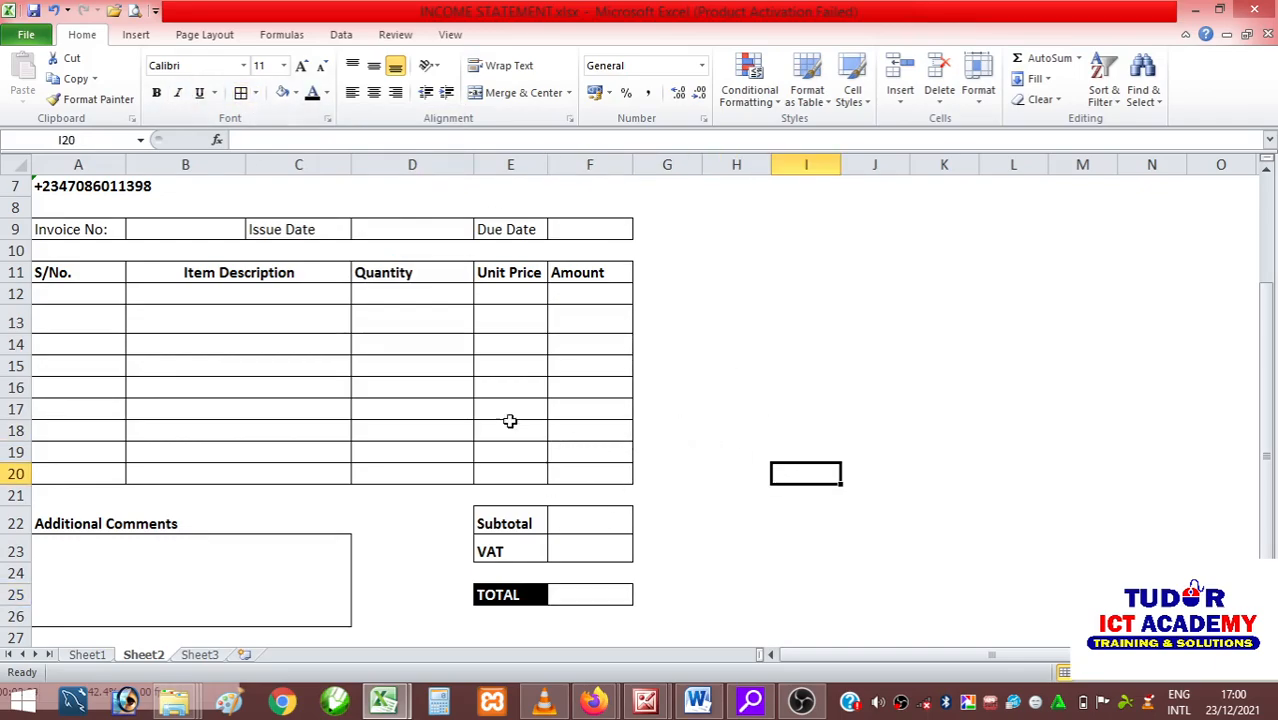
# Fill the Subtotal label cell E22 with light blue.
pyautogui.scroll(-1, 513, 400)
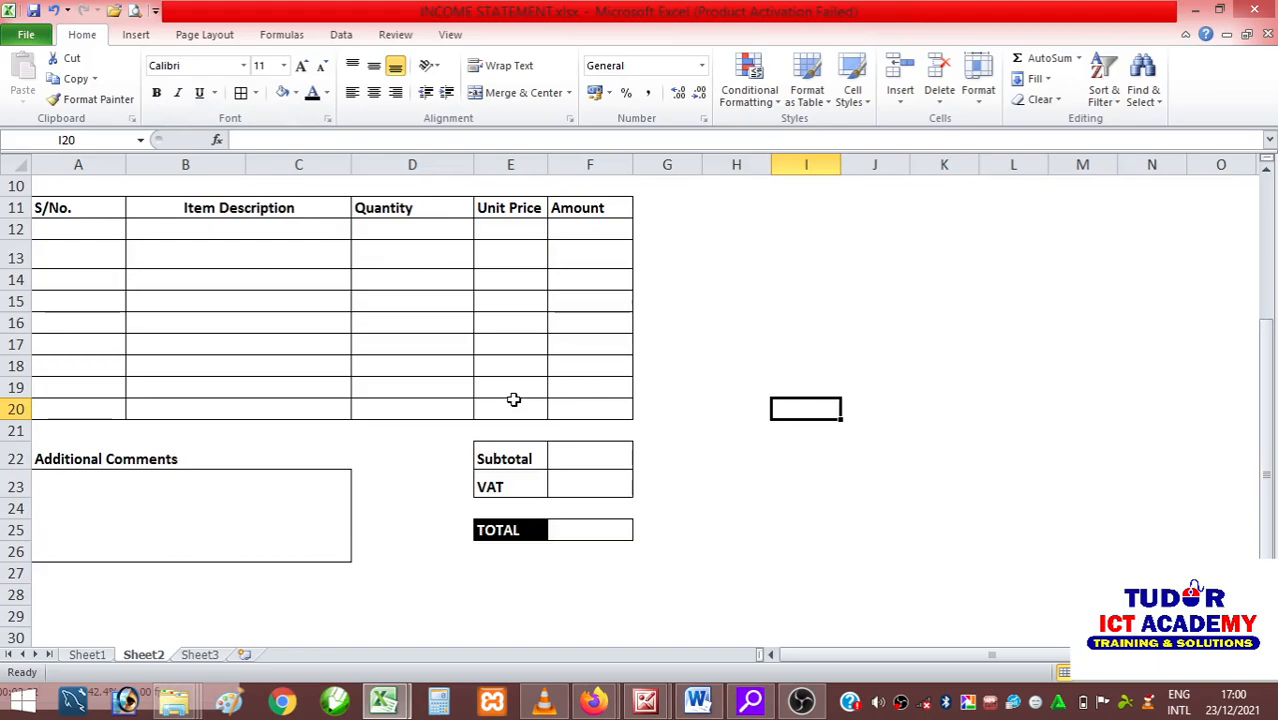
pyautogui.keyDown('ctrl'); pyautogui.scroll(3, 513, 386); pyautogui.keyUp('ctrl')
pyautogui.scroll(-4, 513, 383)
pyautogui.scroll(2, 515, 383)
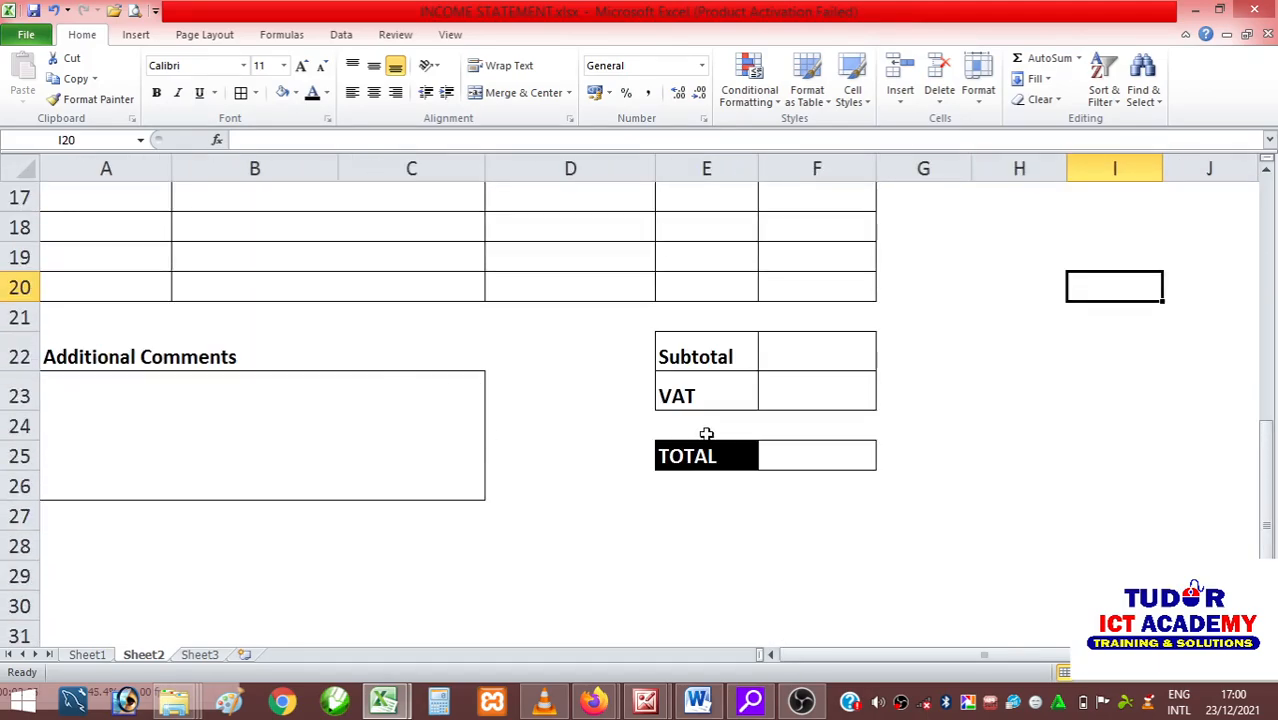
pyautogui.click(716, 355)
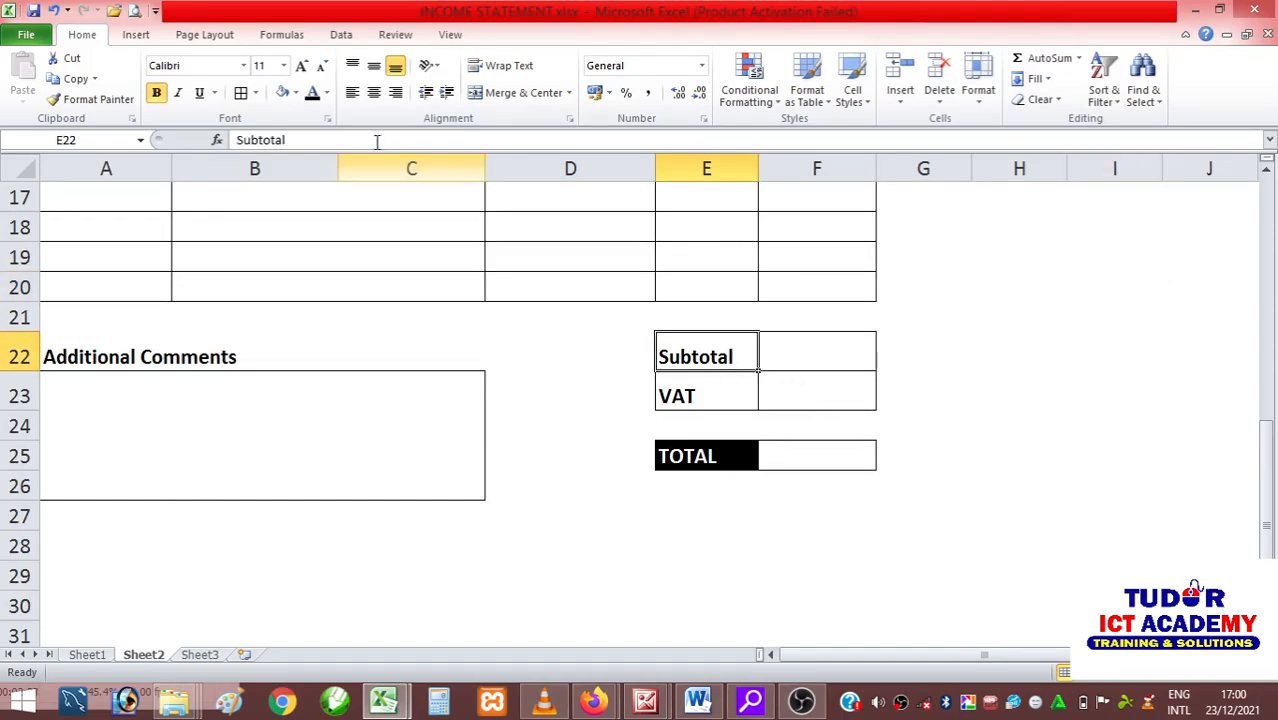
pyautogui.click(296, 92)
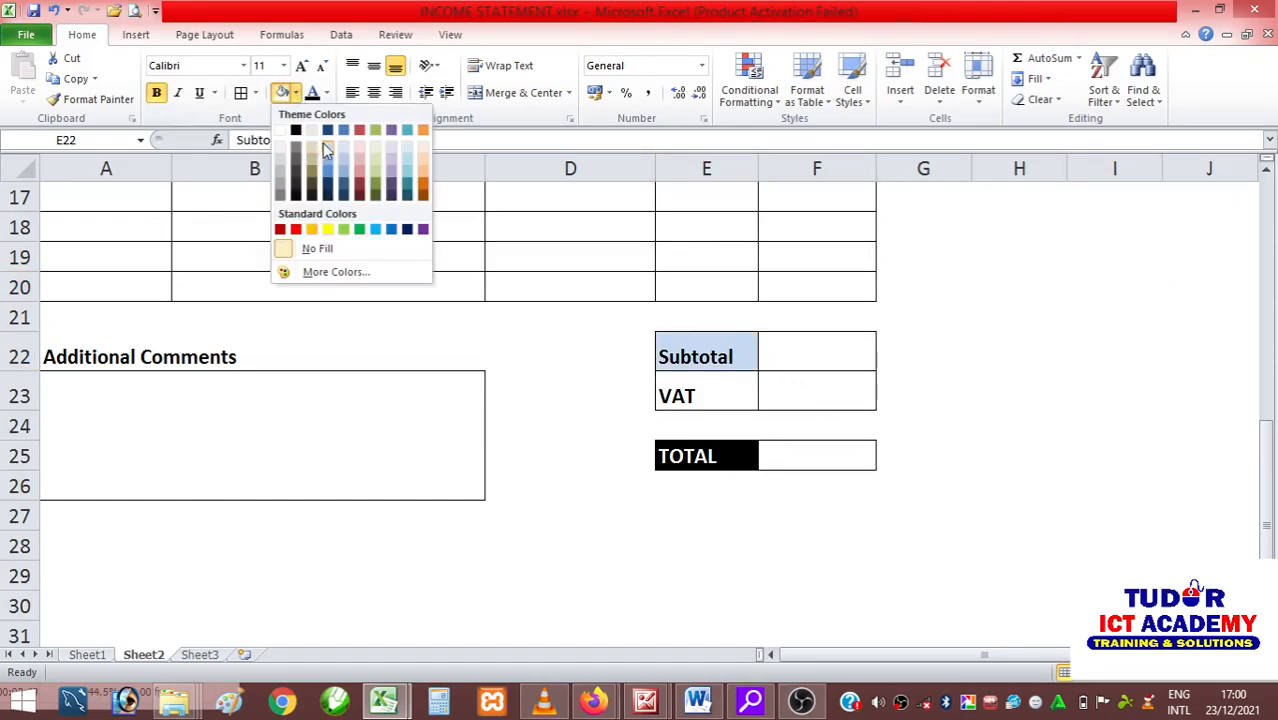
pyautogui.click(329, 153)
# Fill the VAT label cell E23 with Orange, Accent 6, Lighter 40%.
pyautogui.click(680, 378)
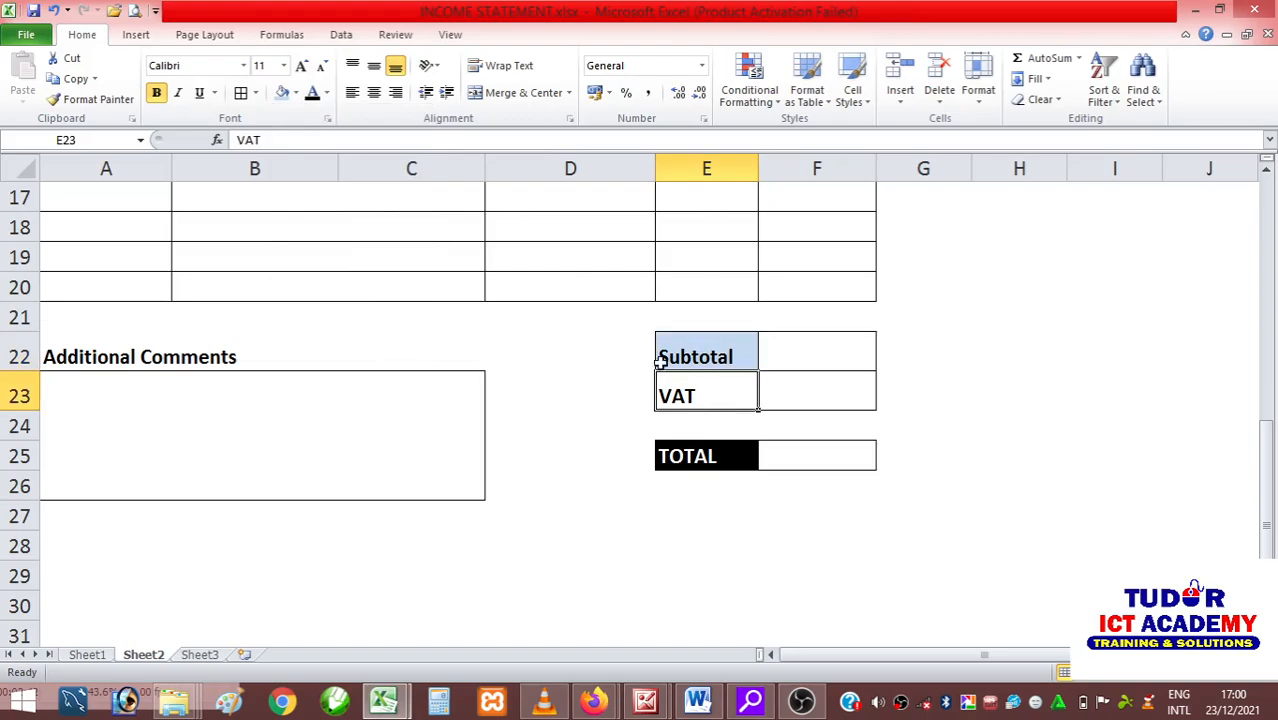
pyautogui.click(295, 93)
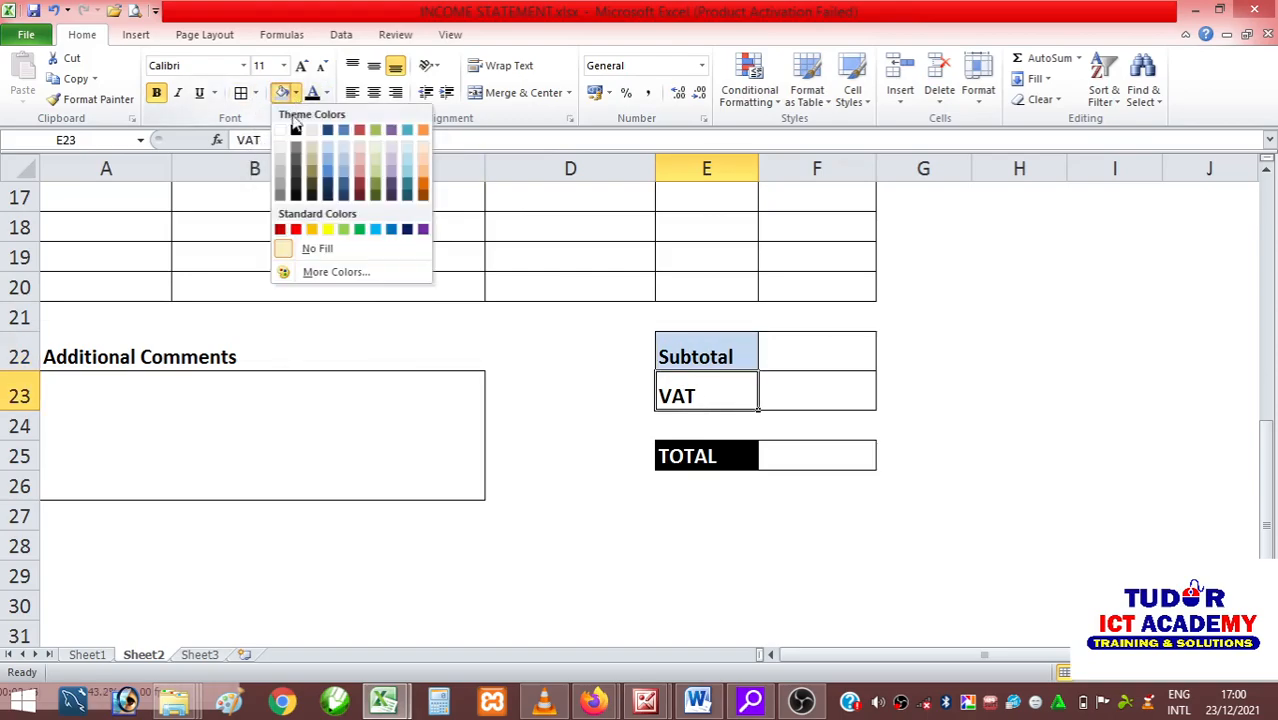
pyautogui.click(423, 156)
pyautogui.click(950, 413)
# Fill the Amount column cells F12:F20 of the item table with light blue.
pyautogui.scroll(3, 845, 415)
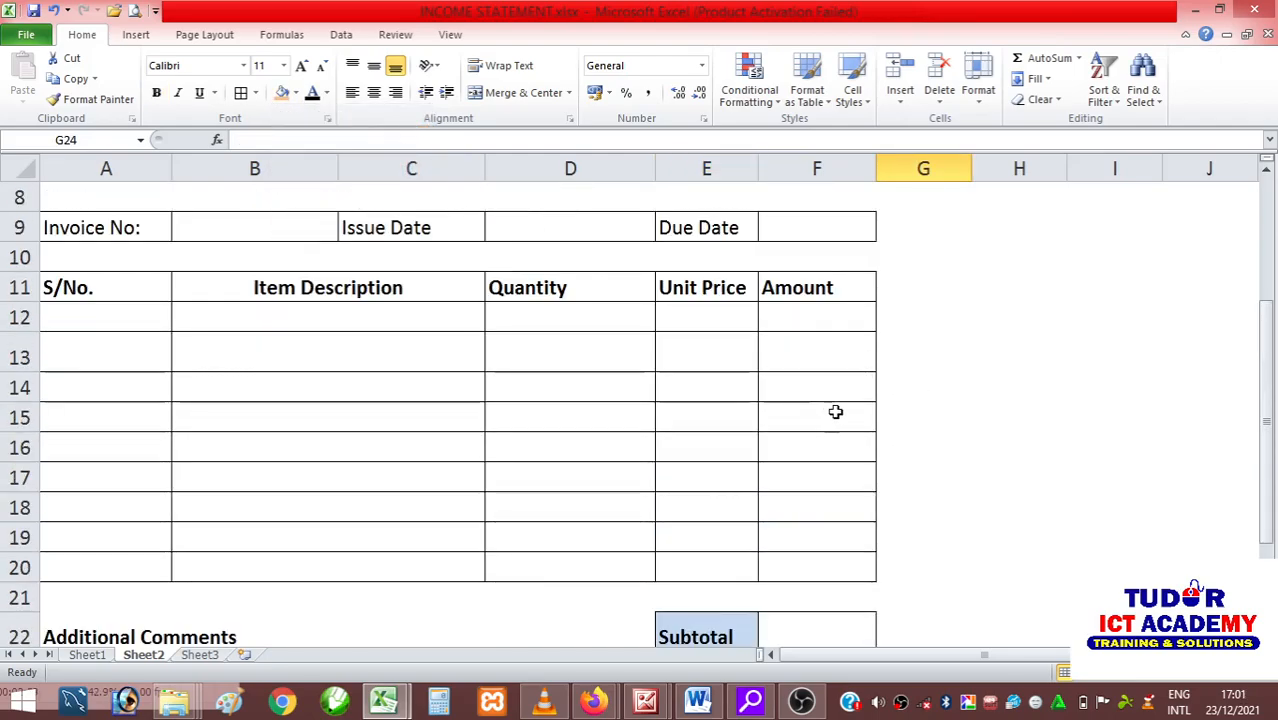
pyautogui.moveTo(807, 314); pyautogui.dragTo(805, 562)
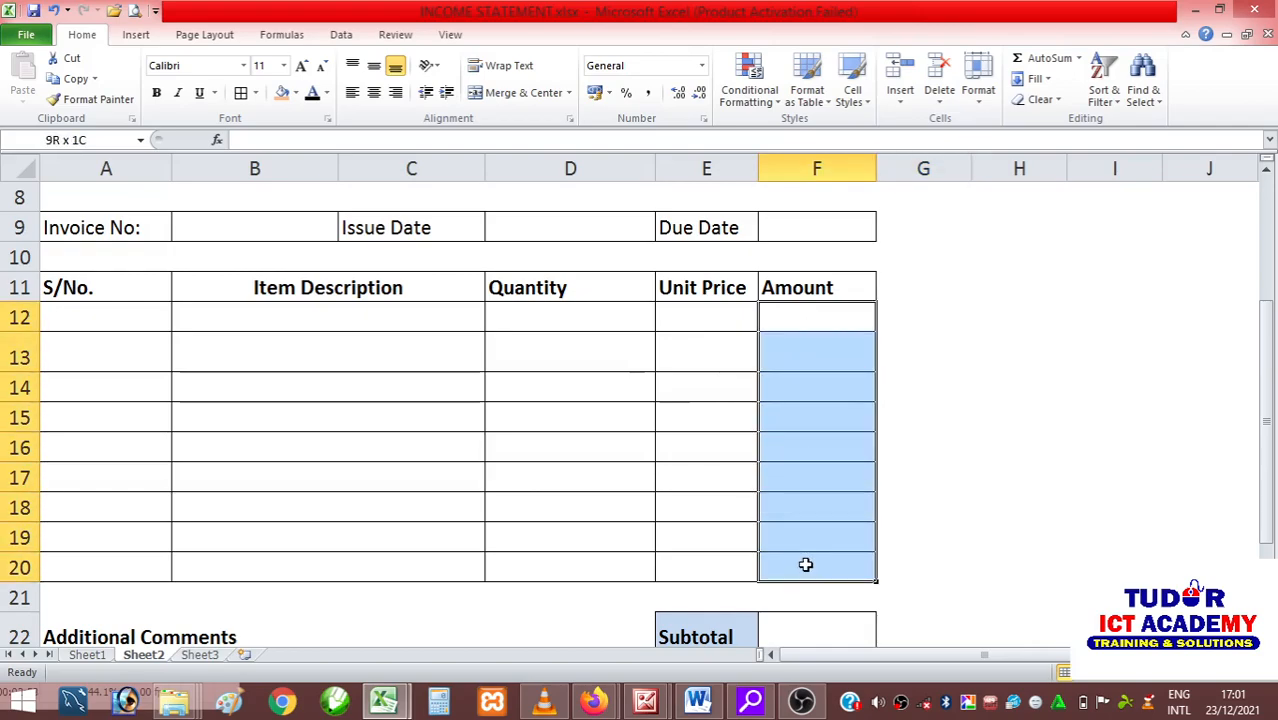
pyautogui.click(283, 93)
pyautogui.scroll(-2, 849, 379)
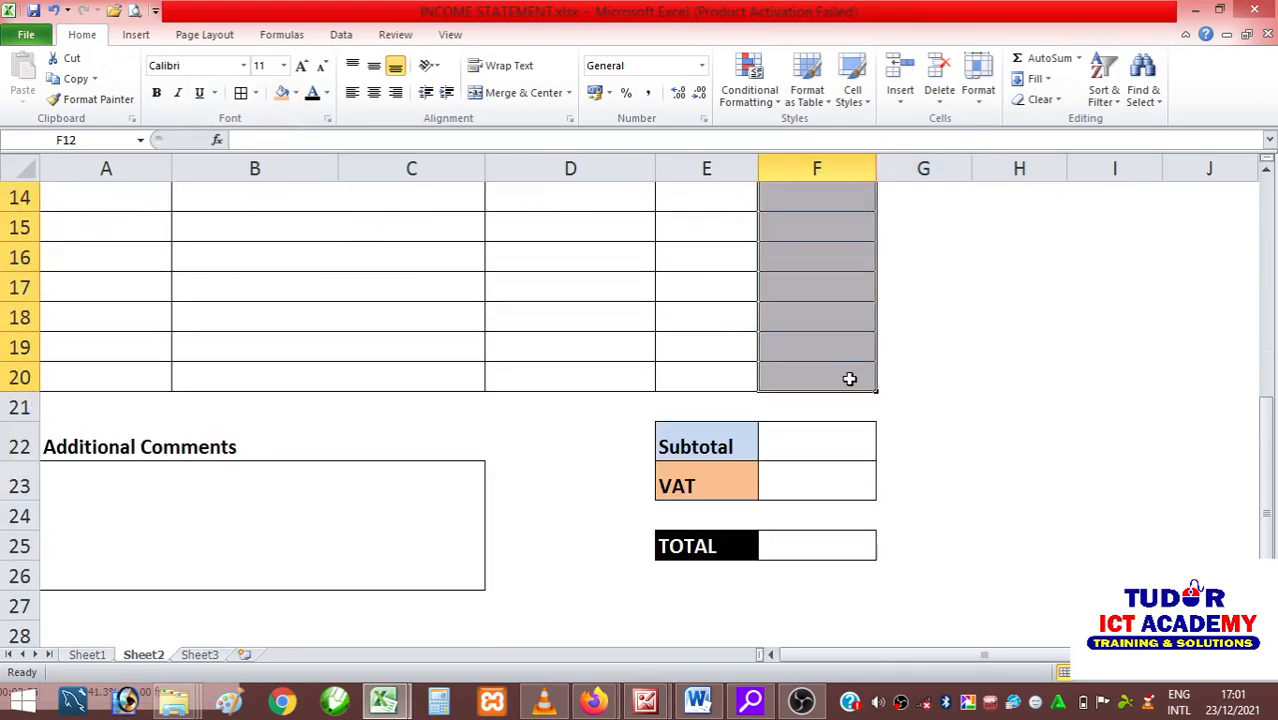
pyautogui.scroll(1, 849, 378)
pyautogui.click(295, 93)
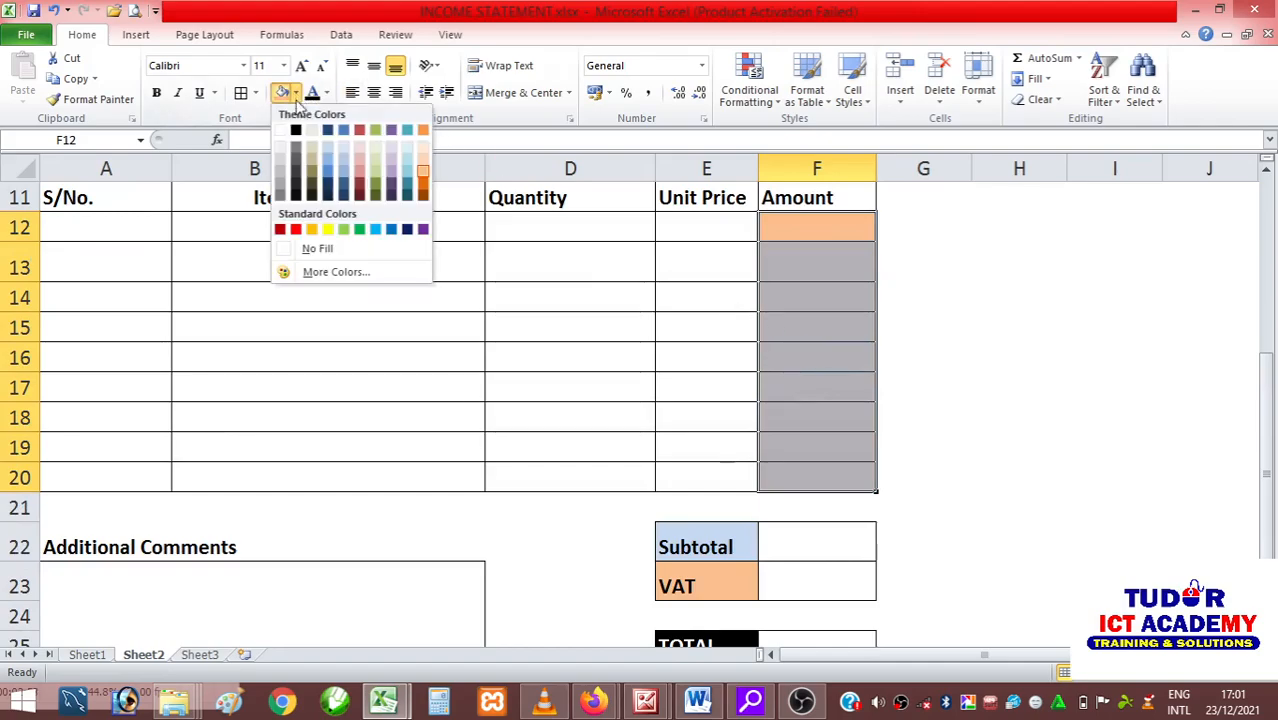
pyautogui.click(345, 165)
pyautogui.click(1041, 380)
# Fill the Quantity column cells D12:D20 of the item table with light orange.
pyautogui.scroll(1, 128, 319)
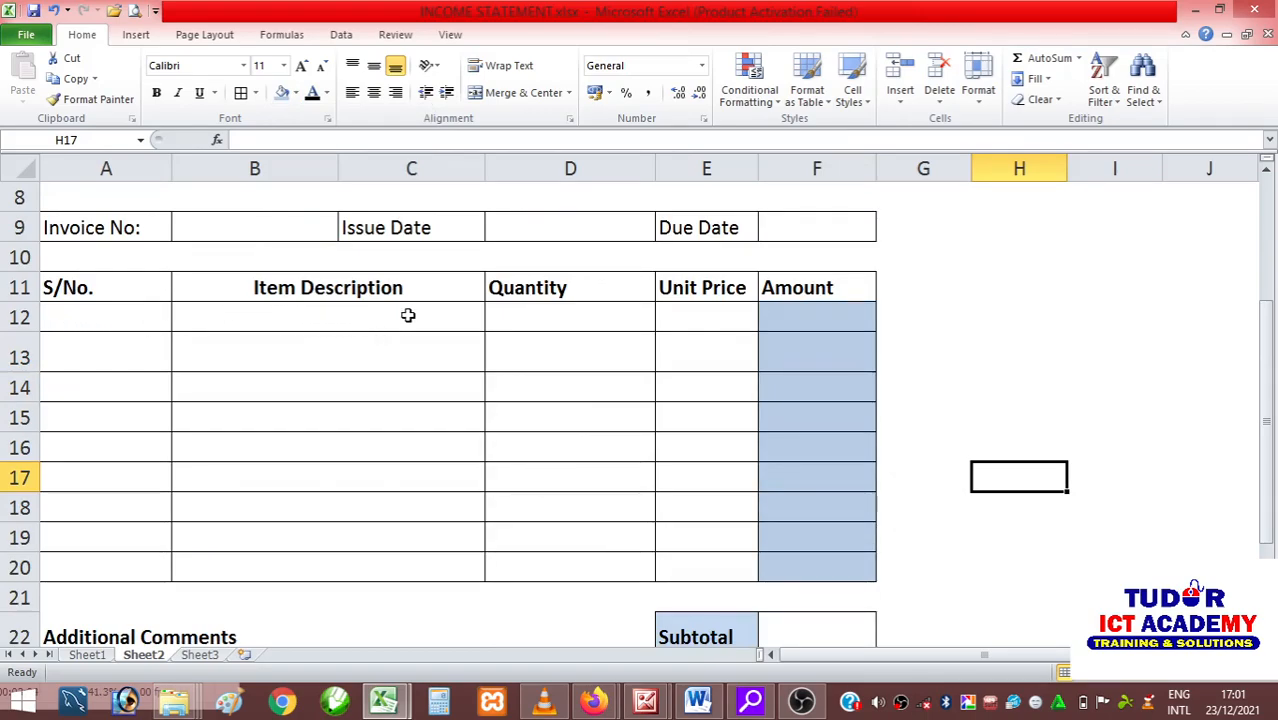
pyautogui.scroll(-1, 420, 316)
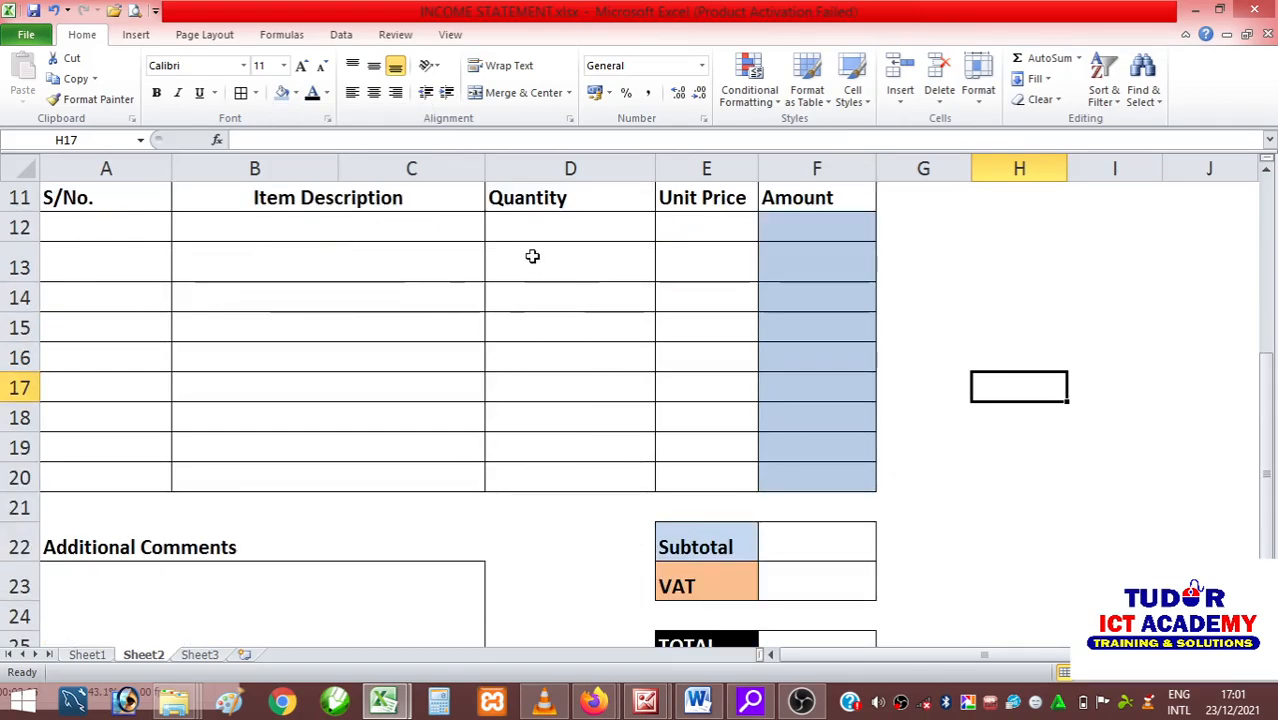
pyautogui.moveTo(525, 222); pyautogui.dragTo(522, 477)
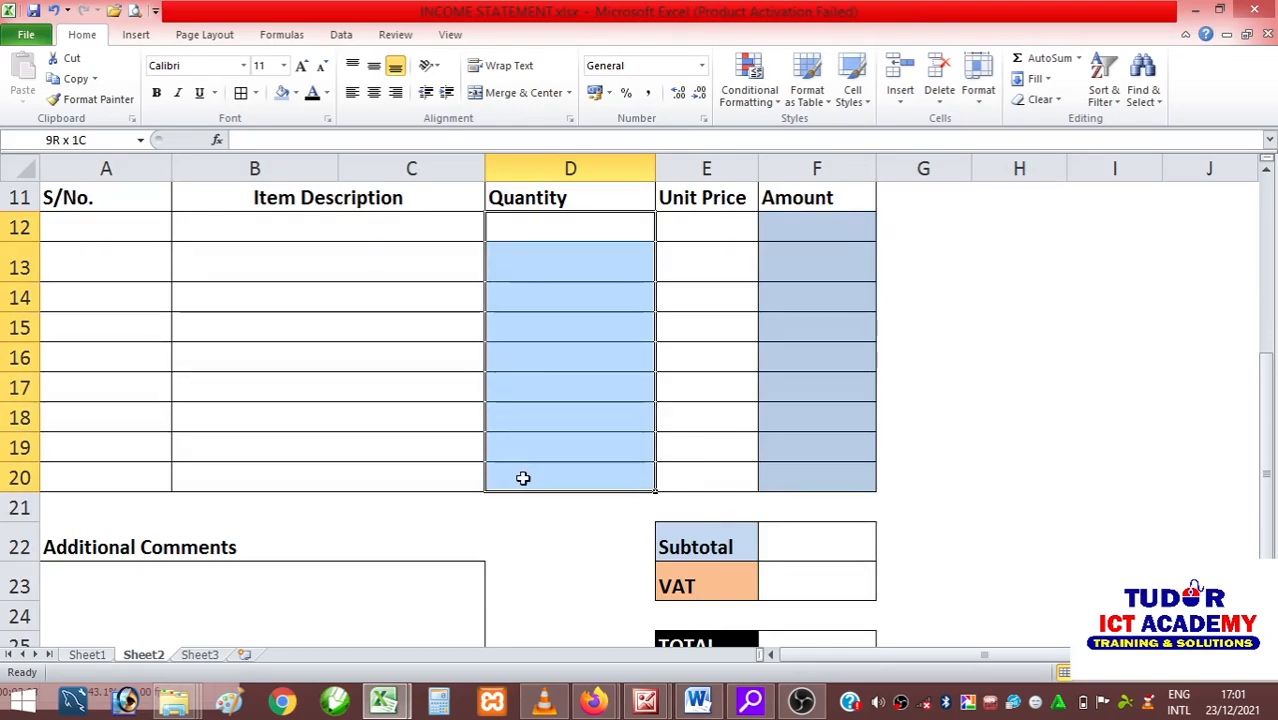
pyautogui.click(295, 93)
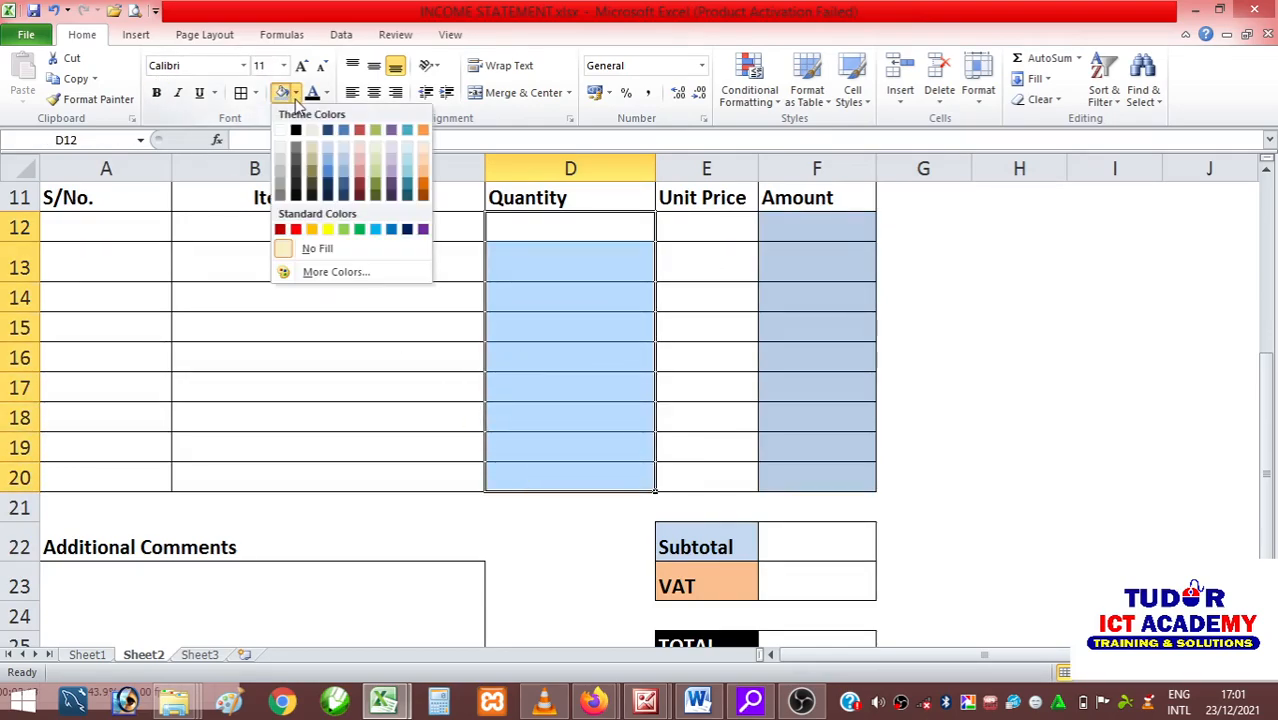
pyautogui.click(424, 163)
pyautogui.click(978, 412)
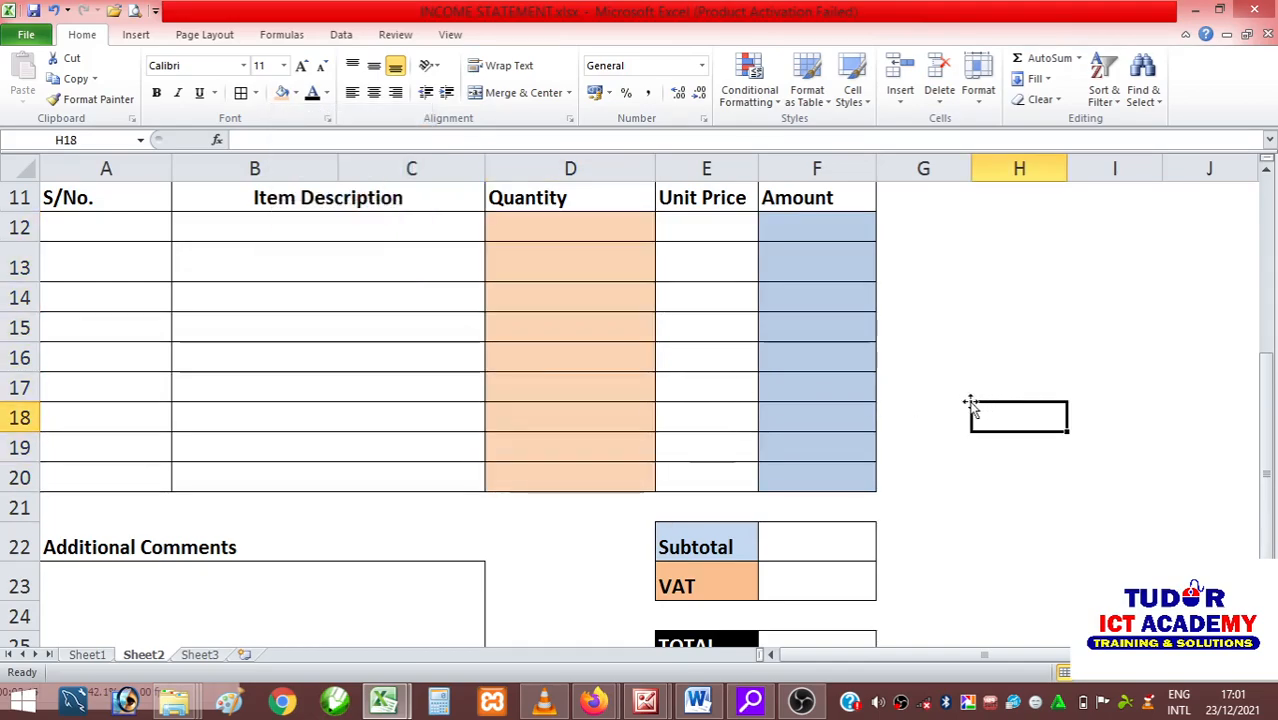
# Make the invoice number, issue date and due date row A9:F9 bold.
pyautogui.scroll(3, 745, 385)
pyautogui.moveTo(49, 407); pyautogui.dragTo(766, 404)
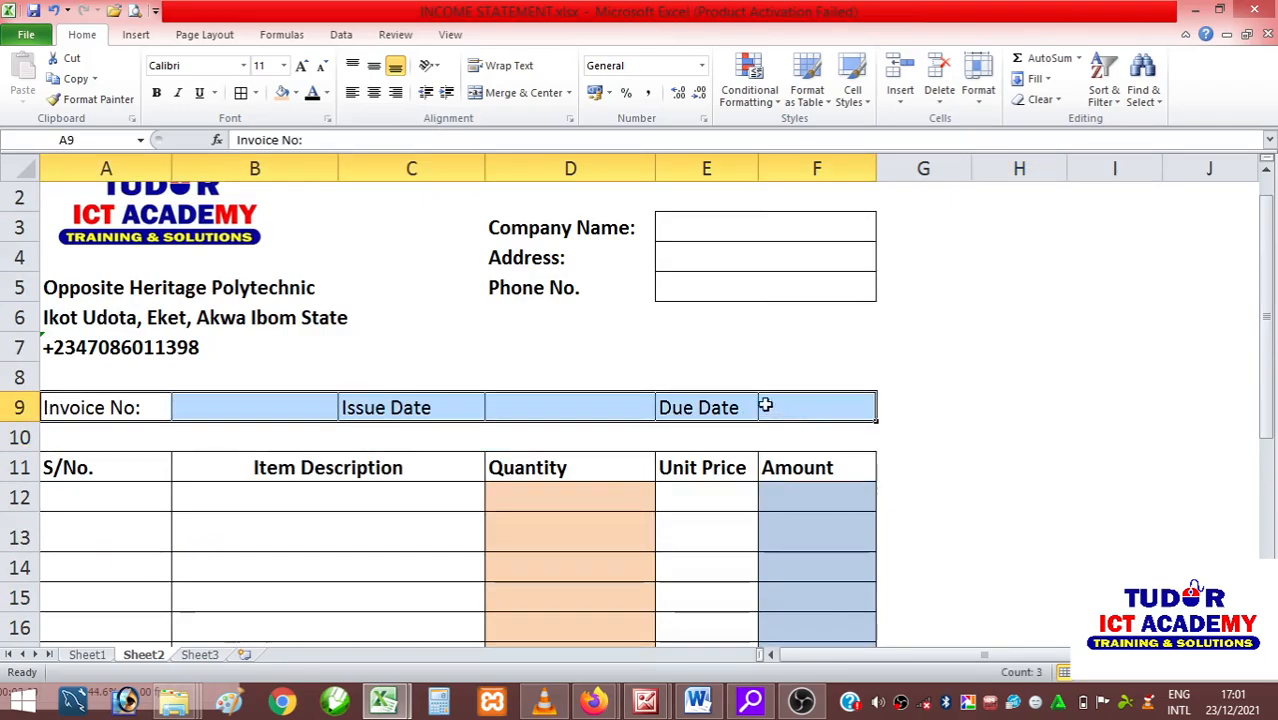
pyautogui.click(157, 95)
pyautogui.click(996, 478)
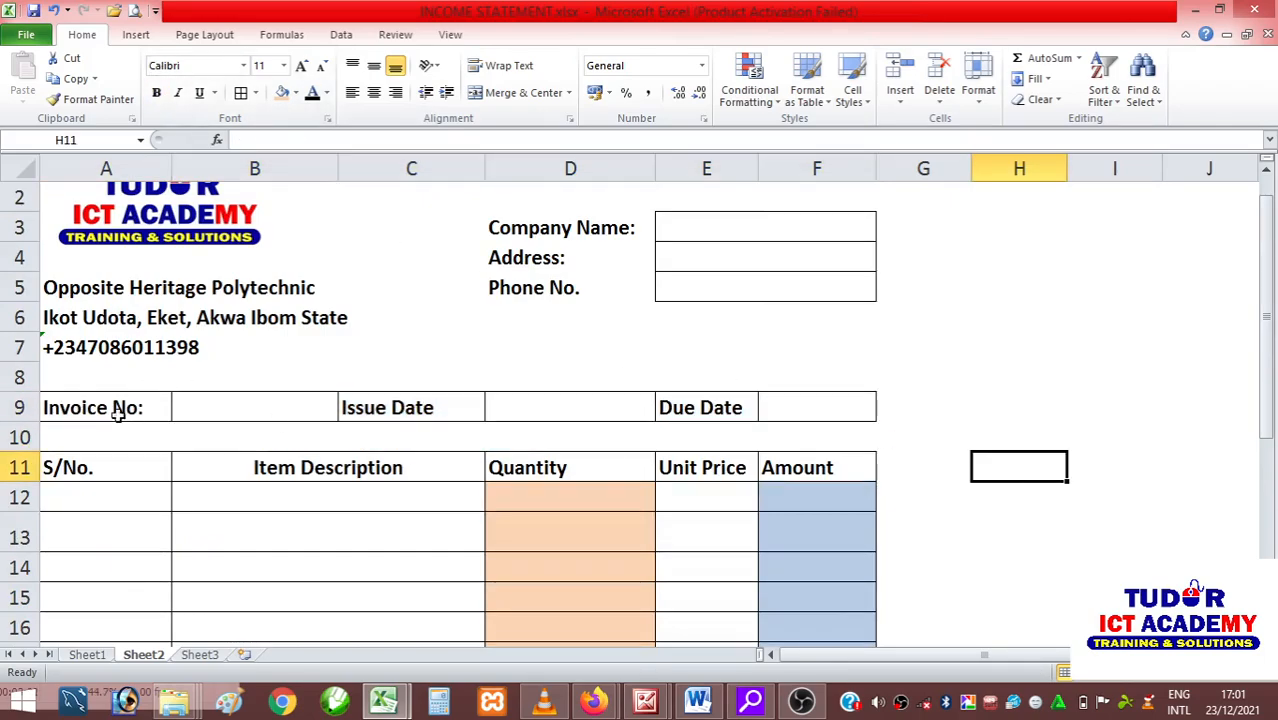
# Fill the Invoice No label cell A9 with medium blue.
pyautogui.click(116, 408)
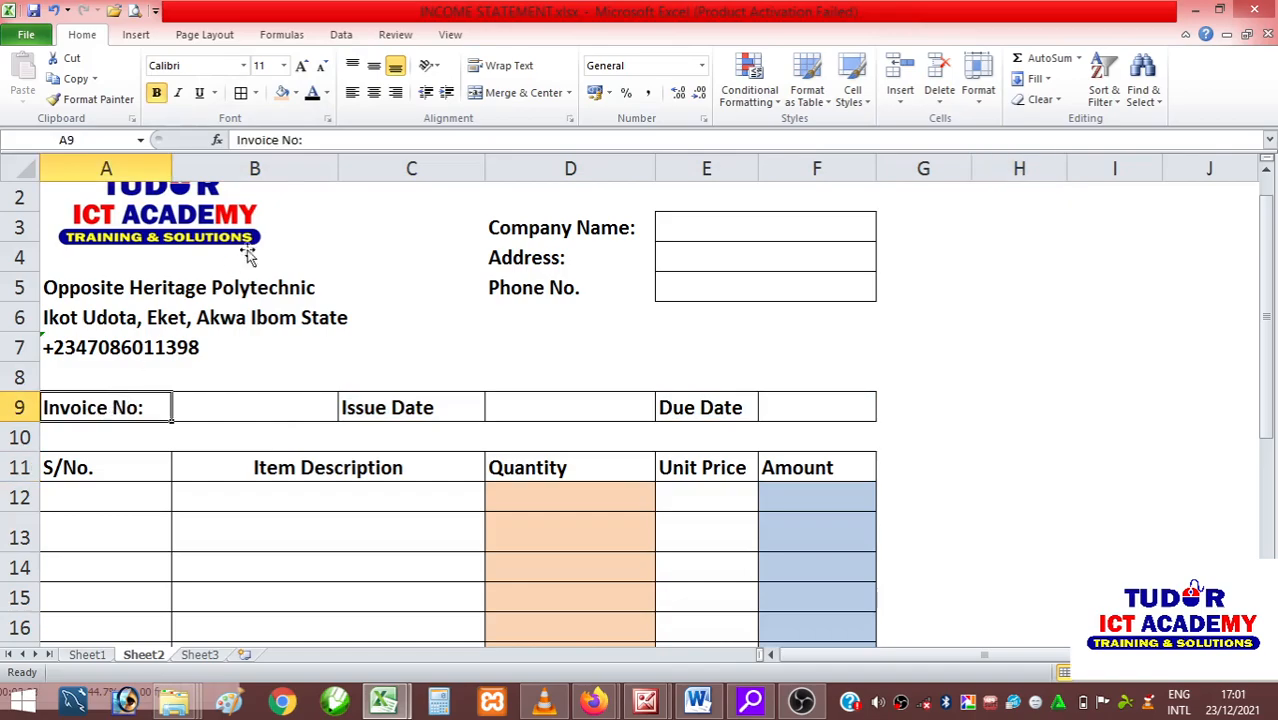
pyautogui.click(283, 99)
pyautogui.click(296, 93)
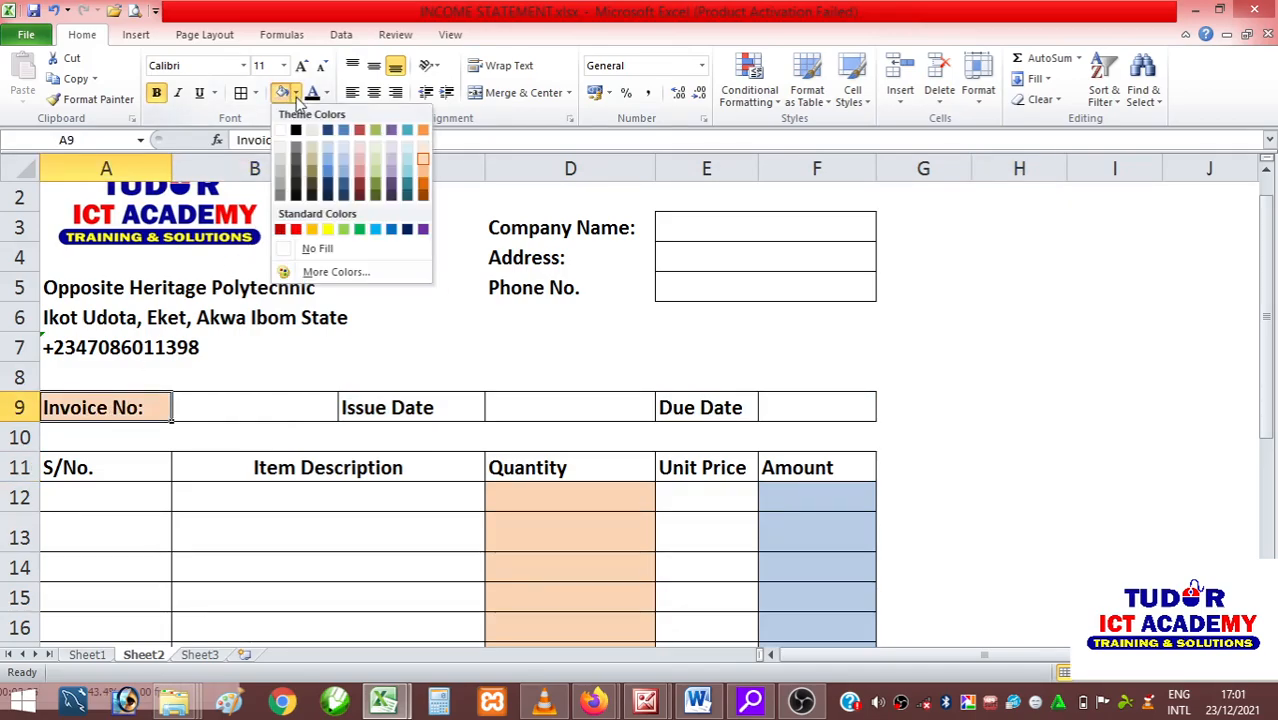
pyautogui.click(328, 172)
# Apply the same medium blue fill to the Issue Date and Due Date label cells C9 and E9.
pyautogui.click(392, 410)
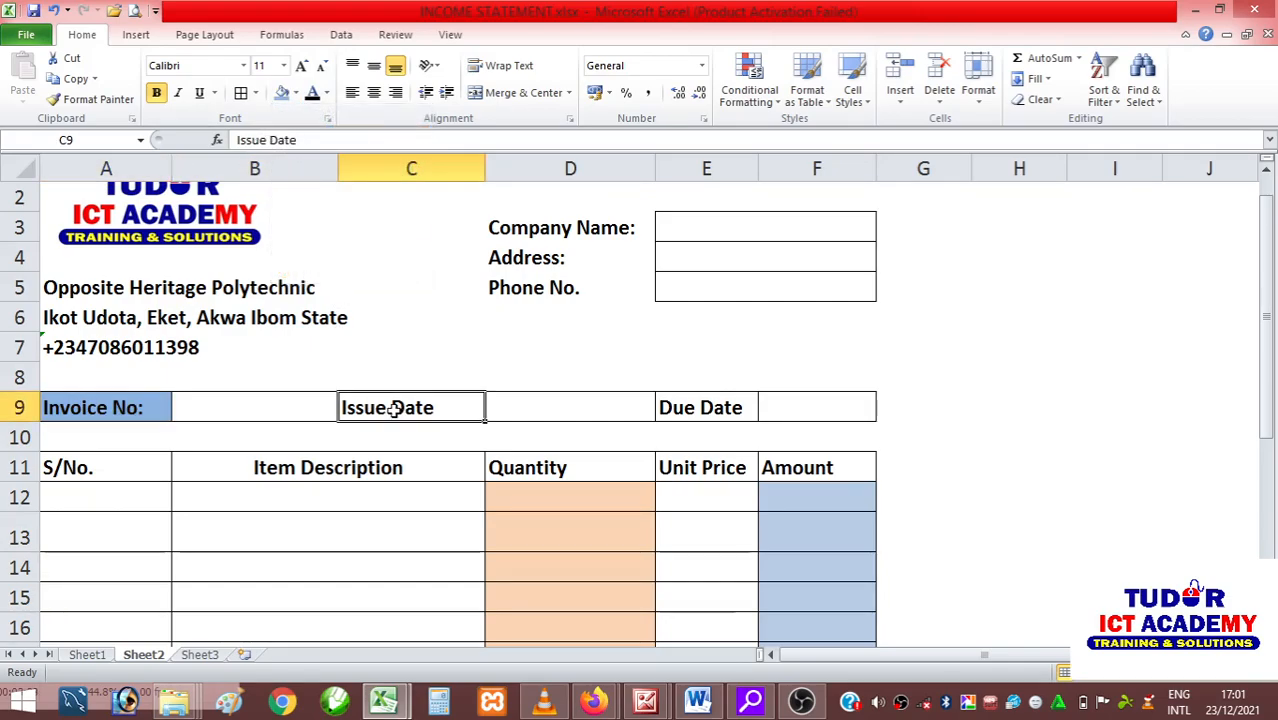
pyautogui.click(282, 93)
pyautogui.click(699, 407)
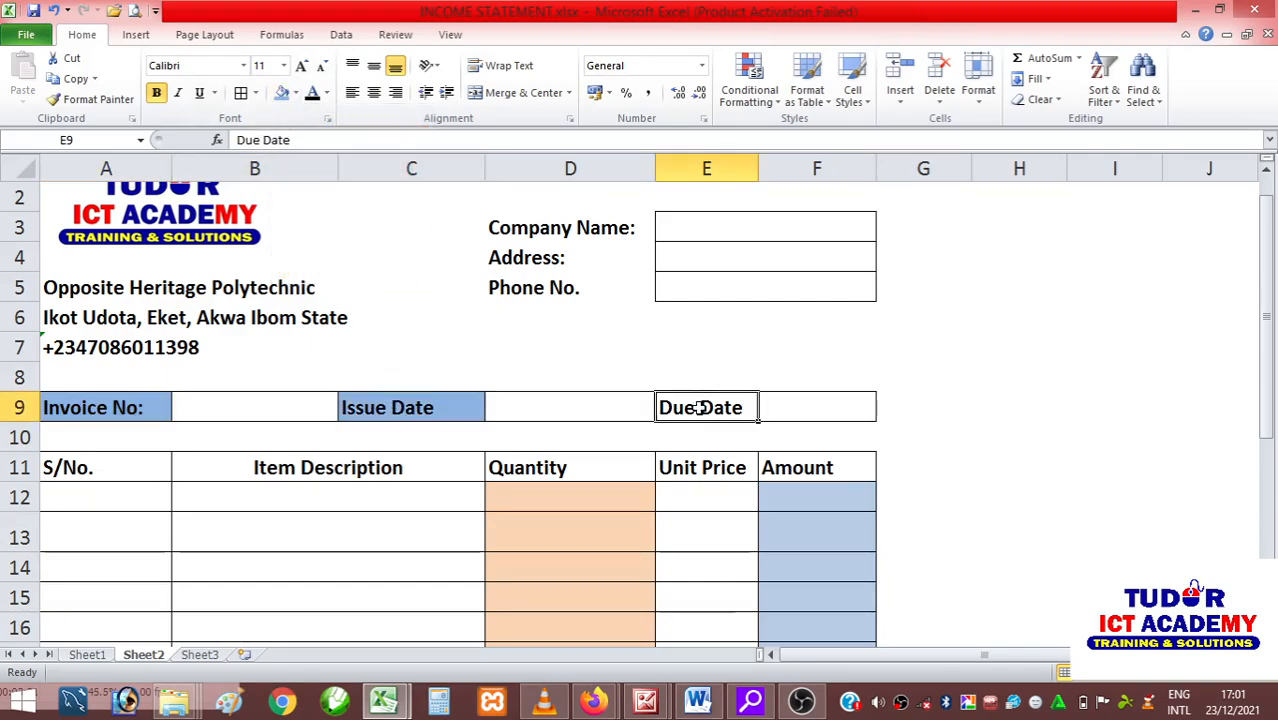
pyautogui.click(282, 93)
pyautogui.click(1018, 440)
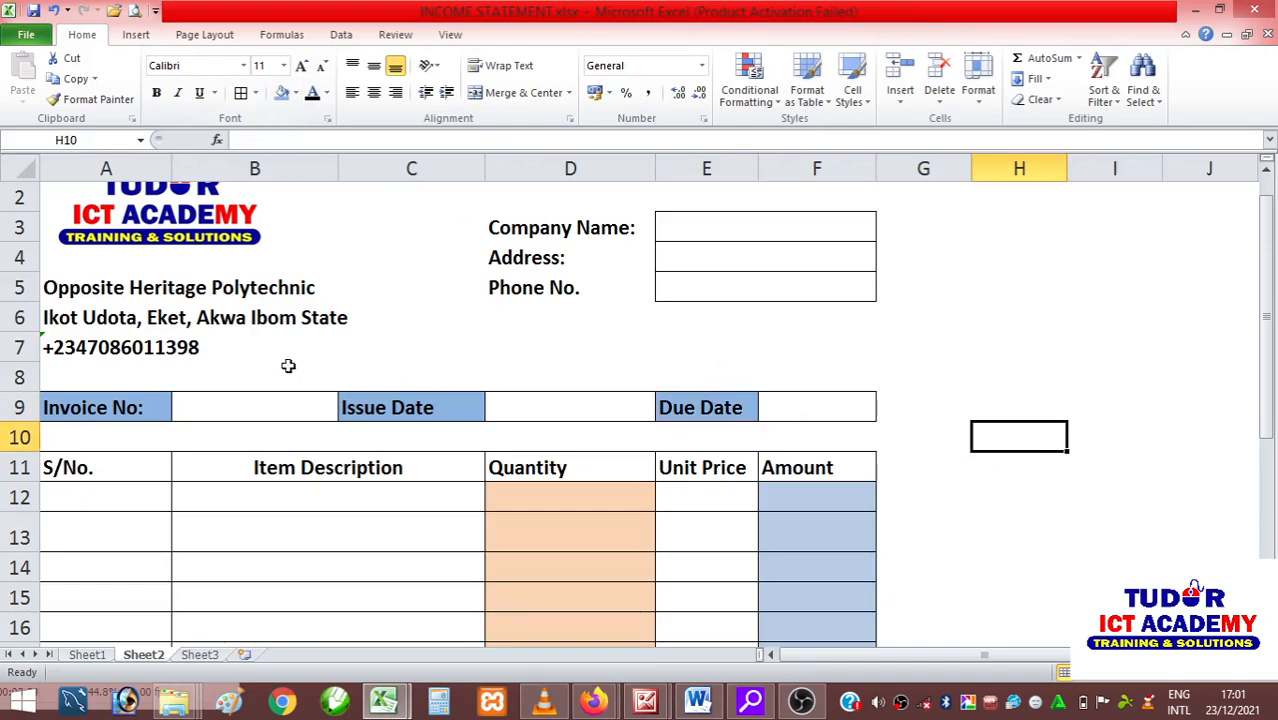
# Reduce the height of the empty row 8 above the invoice number row to about 9.75.
pyautogui.moveTo(17, 392); pyautogui.dragTo(17, 380)
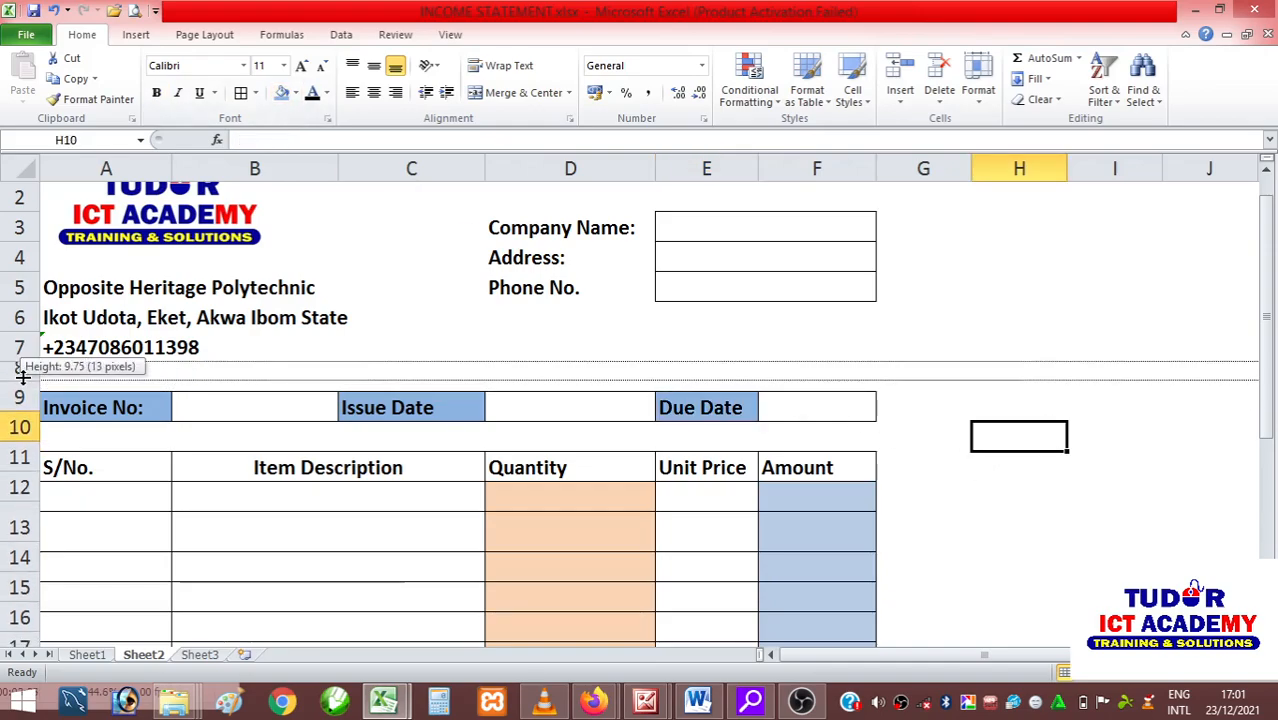
pyautogui.scroll(1, 604, 406)
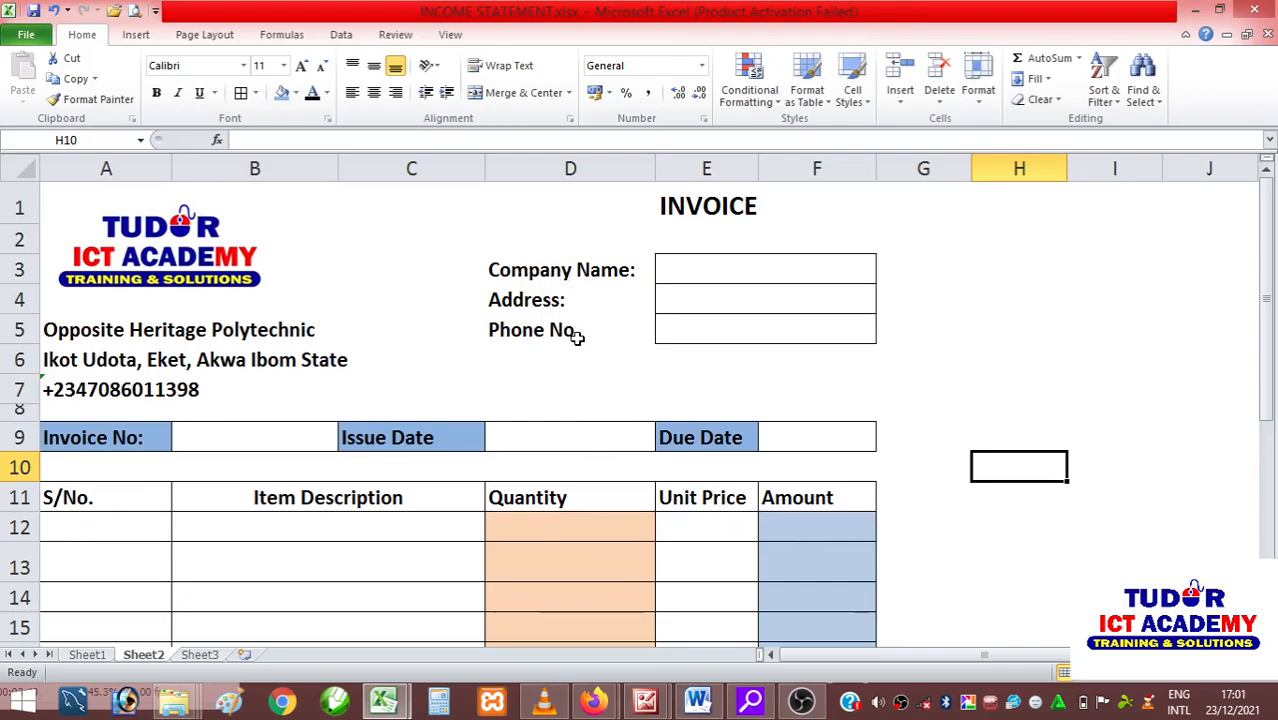
# Apply a thick box border around the whole invoice, cells A1:F28.
pyautogui.scroll(-4, 614, 384)
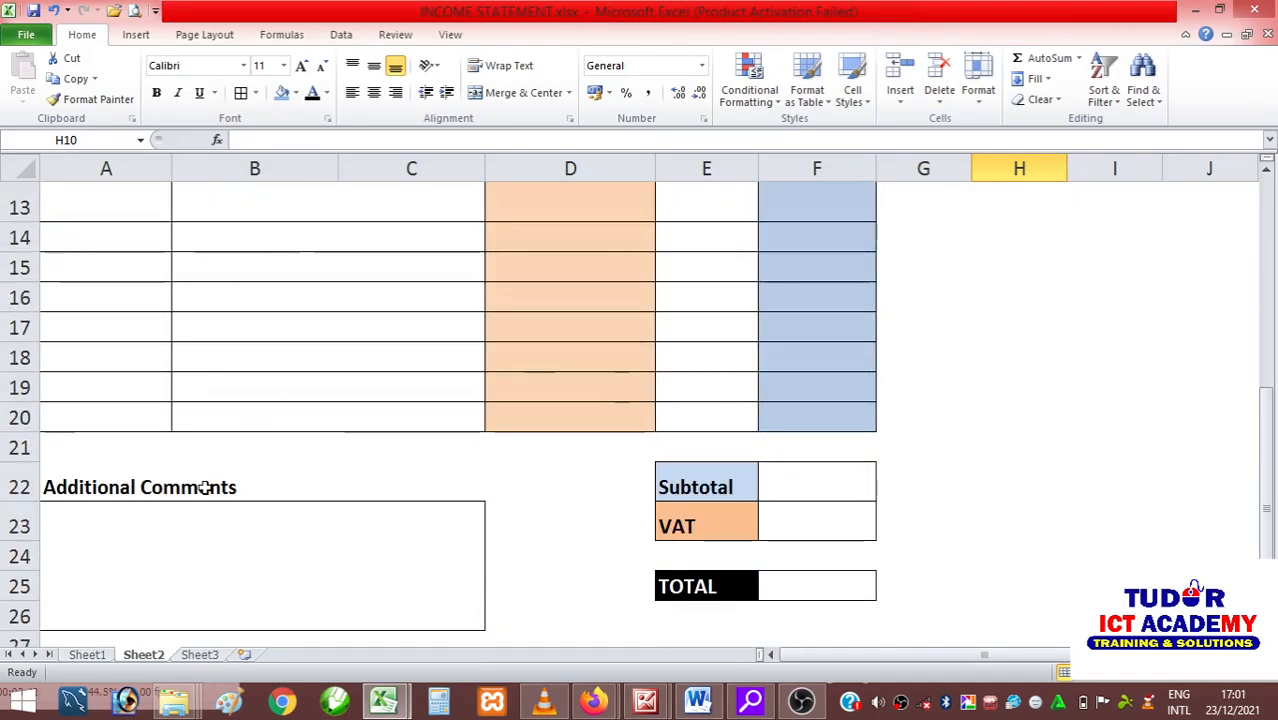
pyautogui.scroll(2, 205, 480)
pyautogui.scroll(-4, 209, 432)
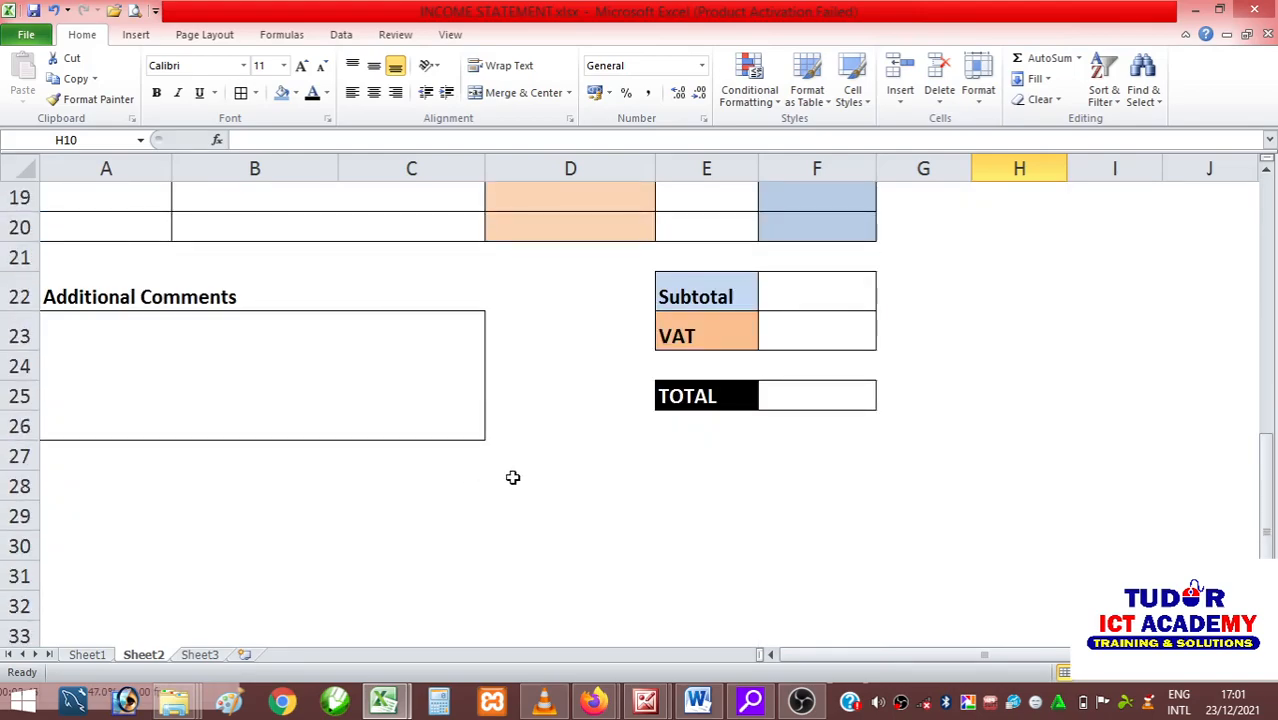
pyautogui.scroll(5, 408, 477)
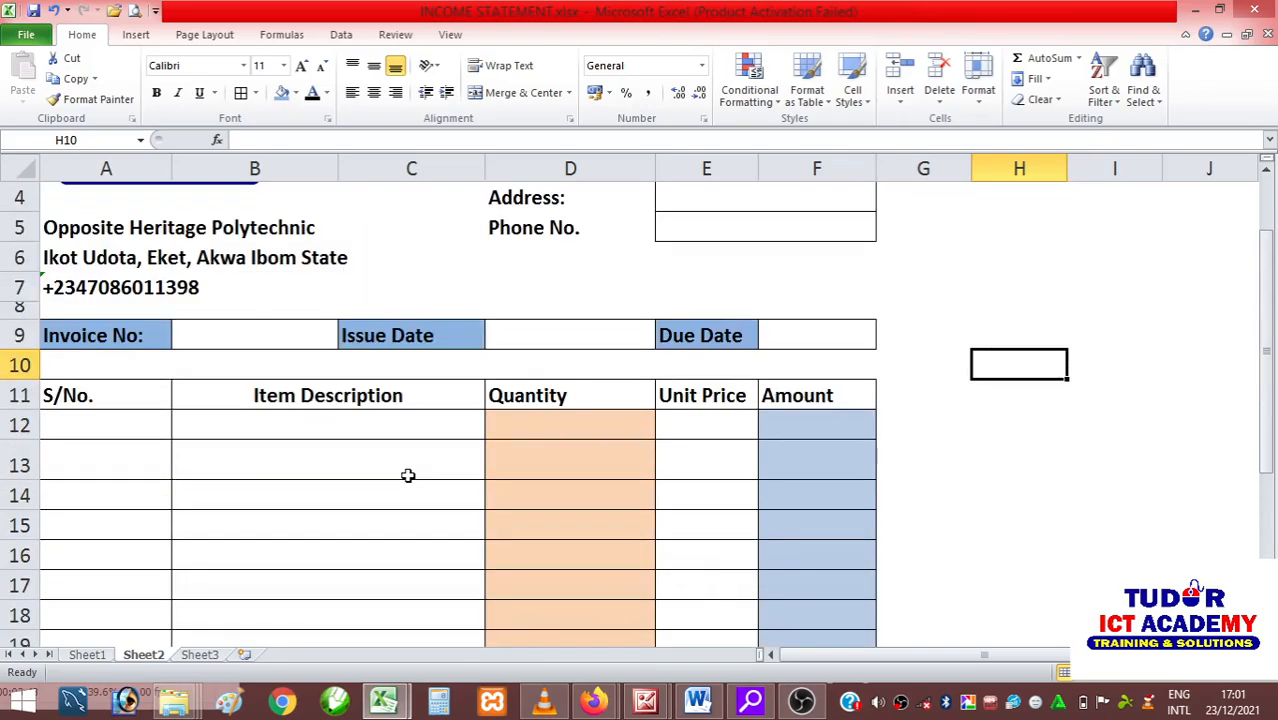
pyautogui.scroll(1, 408, 475)
pyautogui.moveTo(850, 194); pyautogui.dragTo(470, 311)
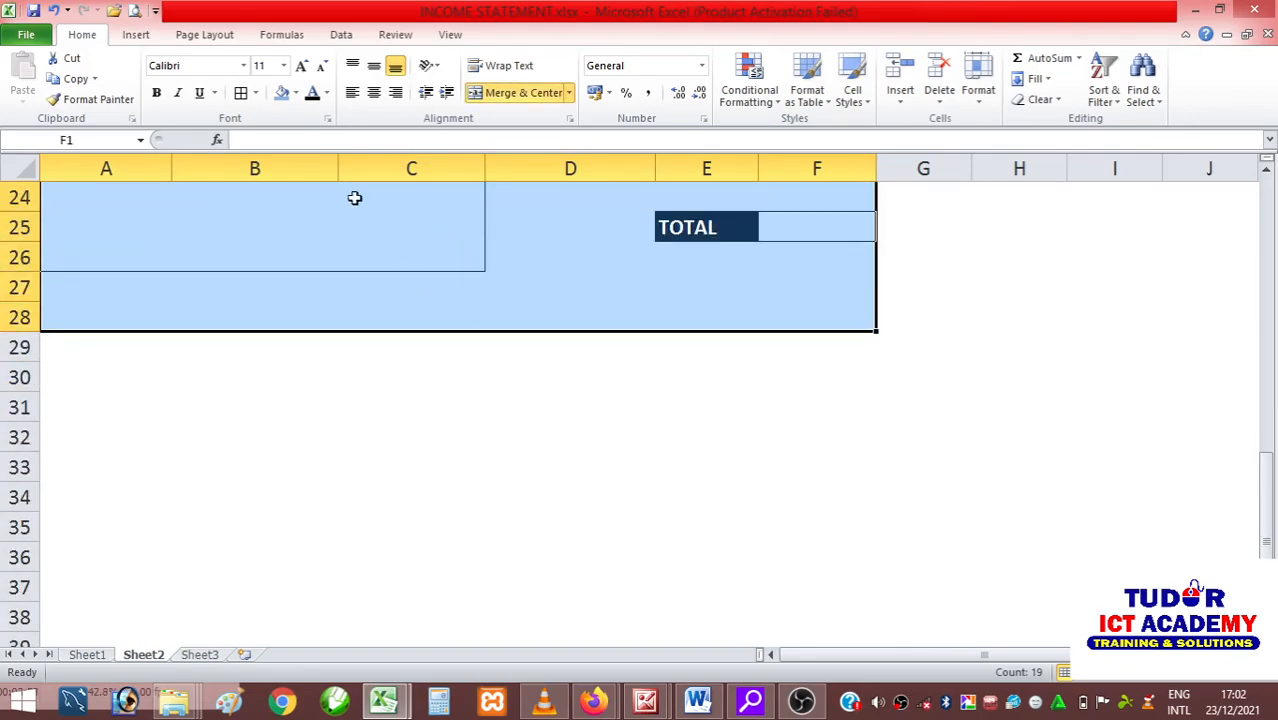
pyautogui.click(256, 93)
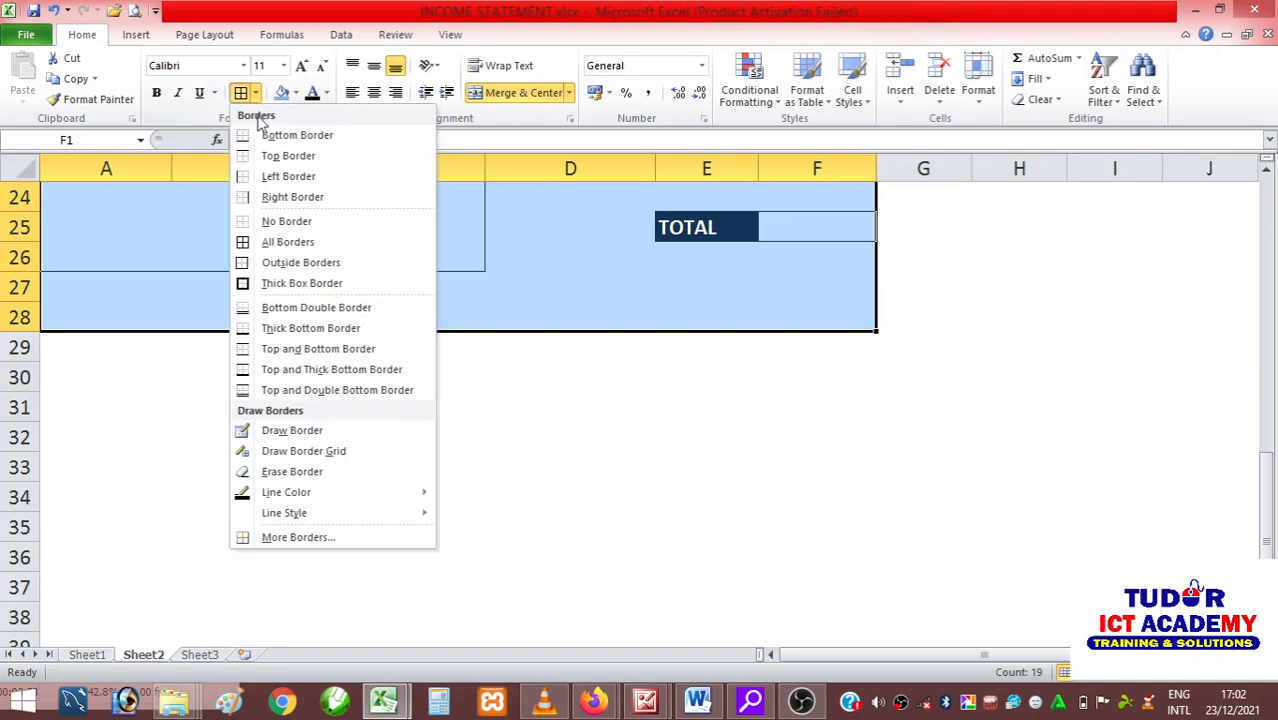
pyautogui.click(295, 284)
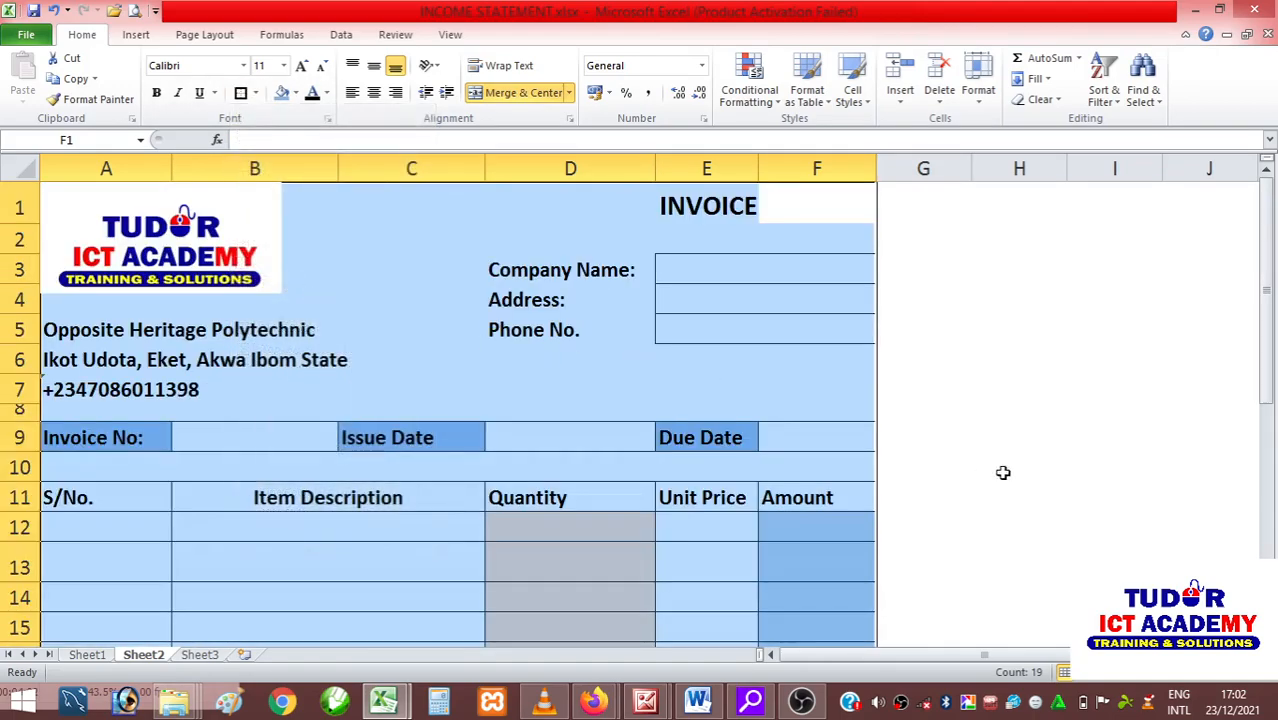
pyautogui.click(985, 437)
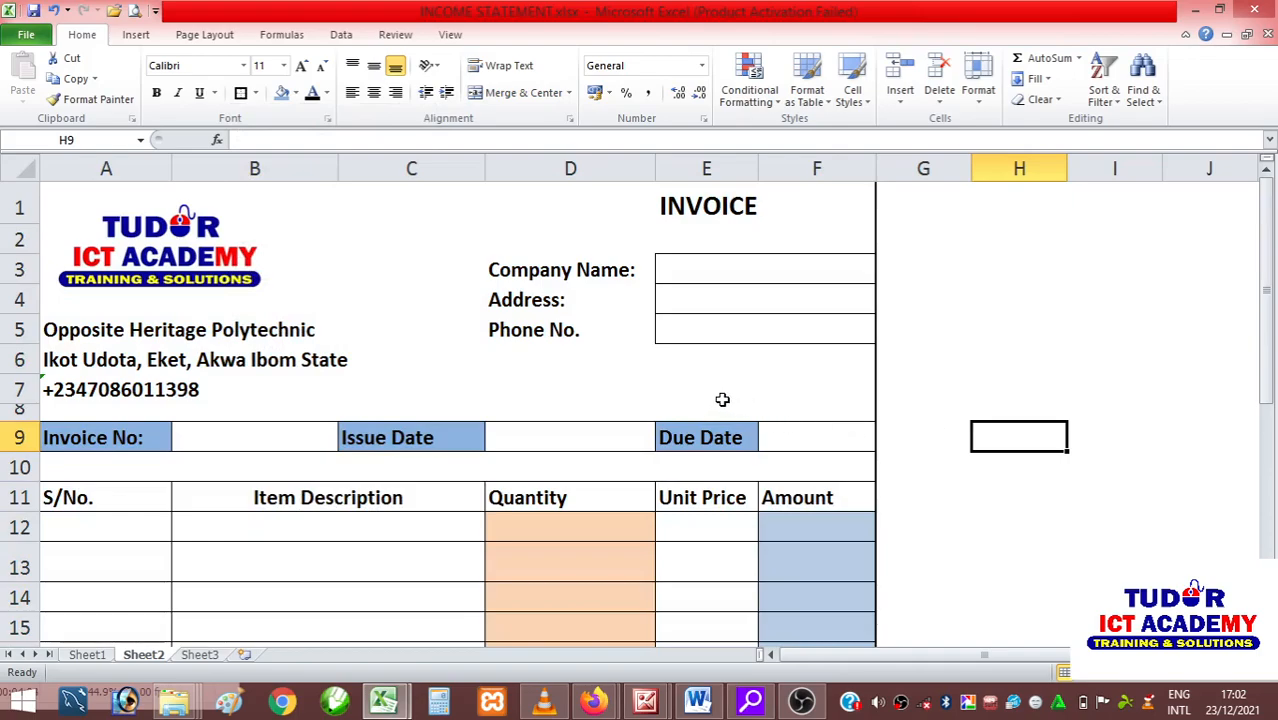
# Check the invoice in the print preview and return to the worksheet.
pyautogui.click(27, 35)
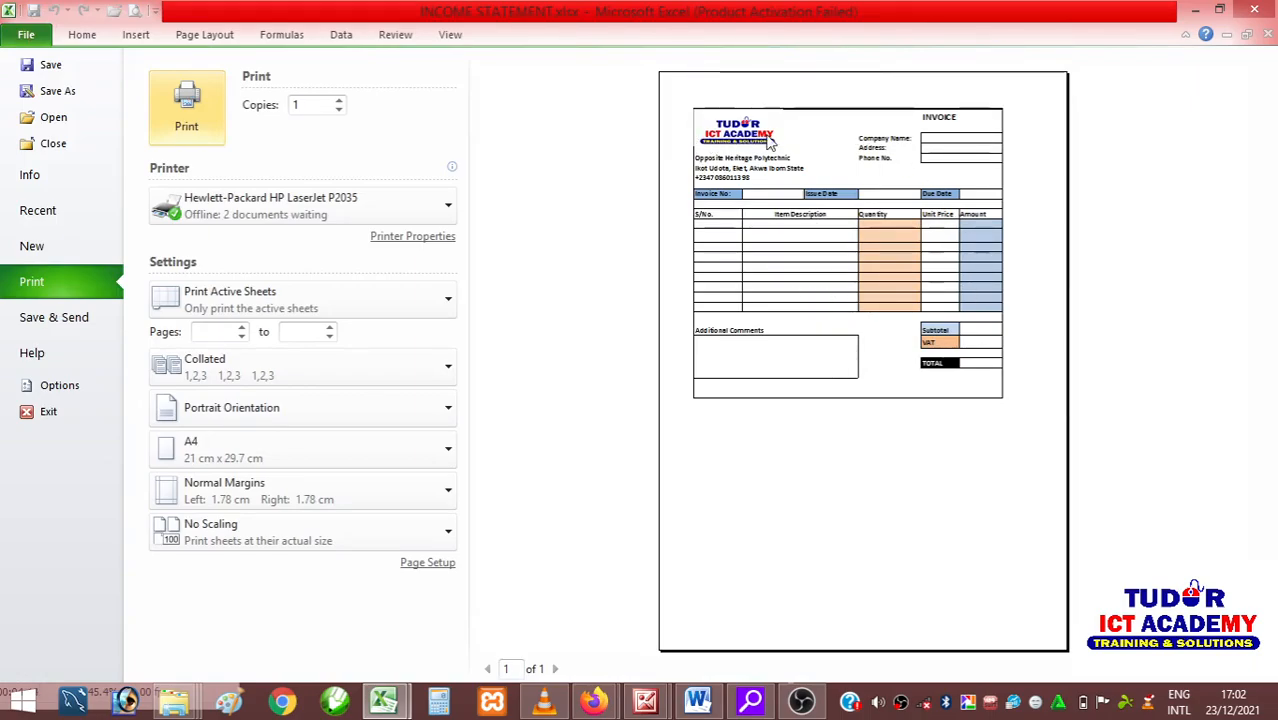
pyautogui.press('Escape')
pyautogui.scroll(-1, 347, 423)
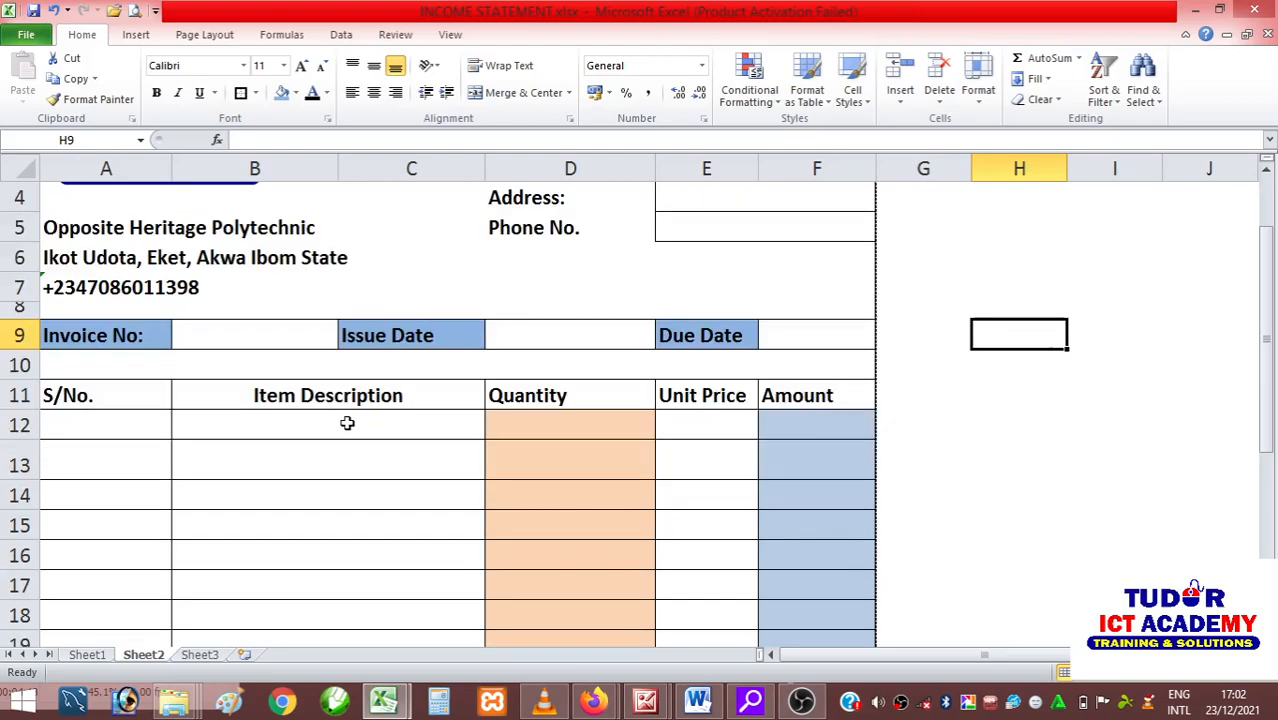
# Narrow the Quantity column D and column C slightly so the invoice fits within the page width.
pyautogui.scroll(-3, 347, 423)
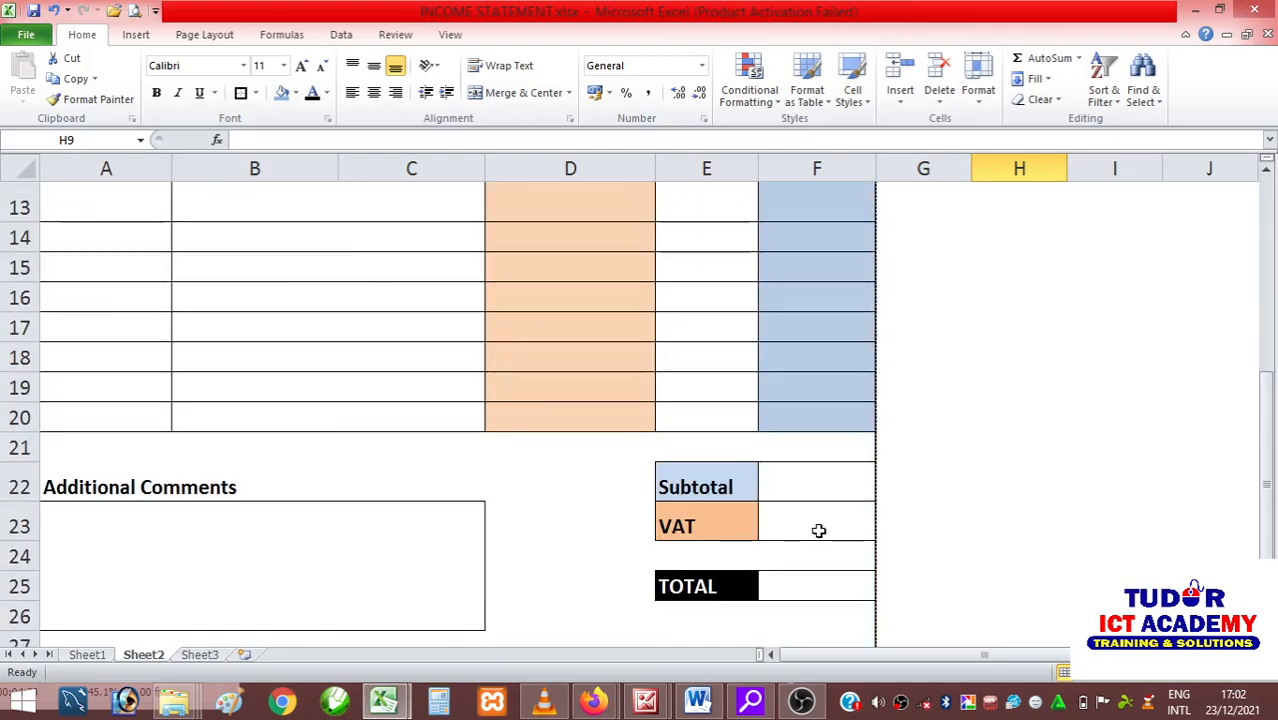
pyautogui.scroll(1, 818, 530)
pyautogui.scroll(1, 818, 530)
pyautogui.scroll(-1, 819, 528)
pyautogui.scroll(1, 819, 528)
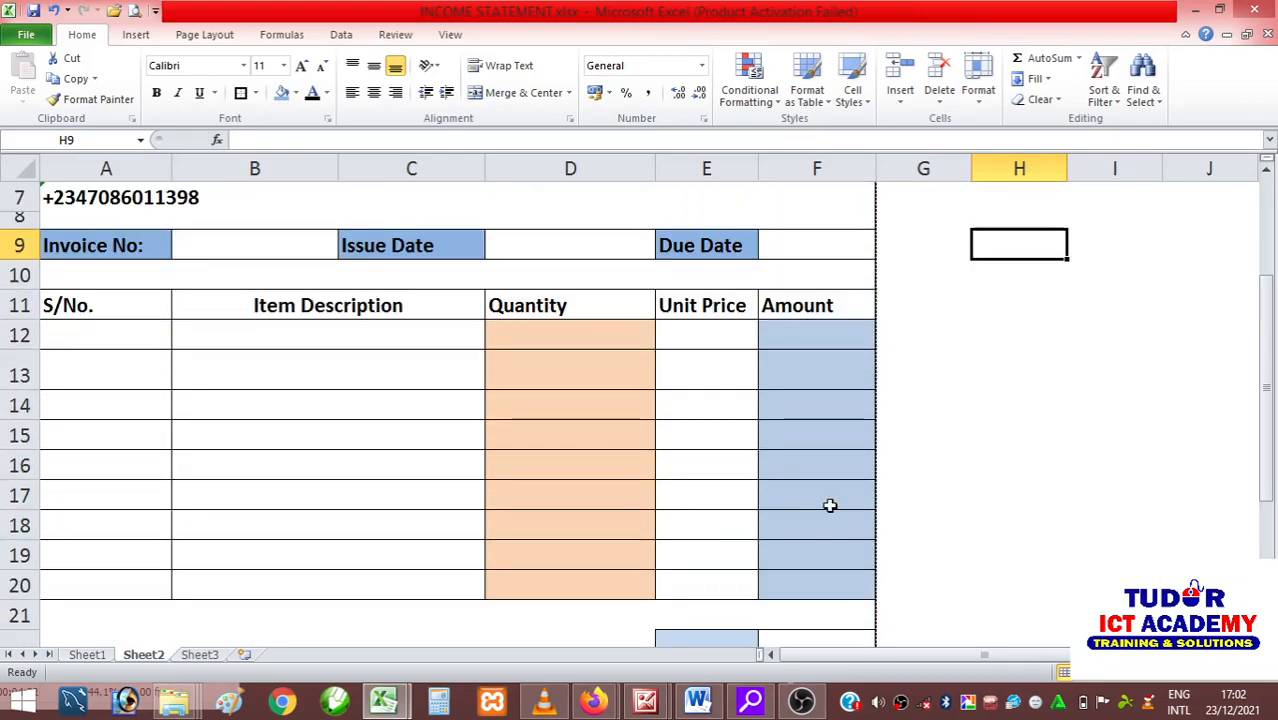
pyautogui.click(807, 335)
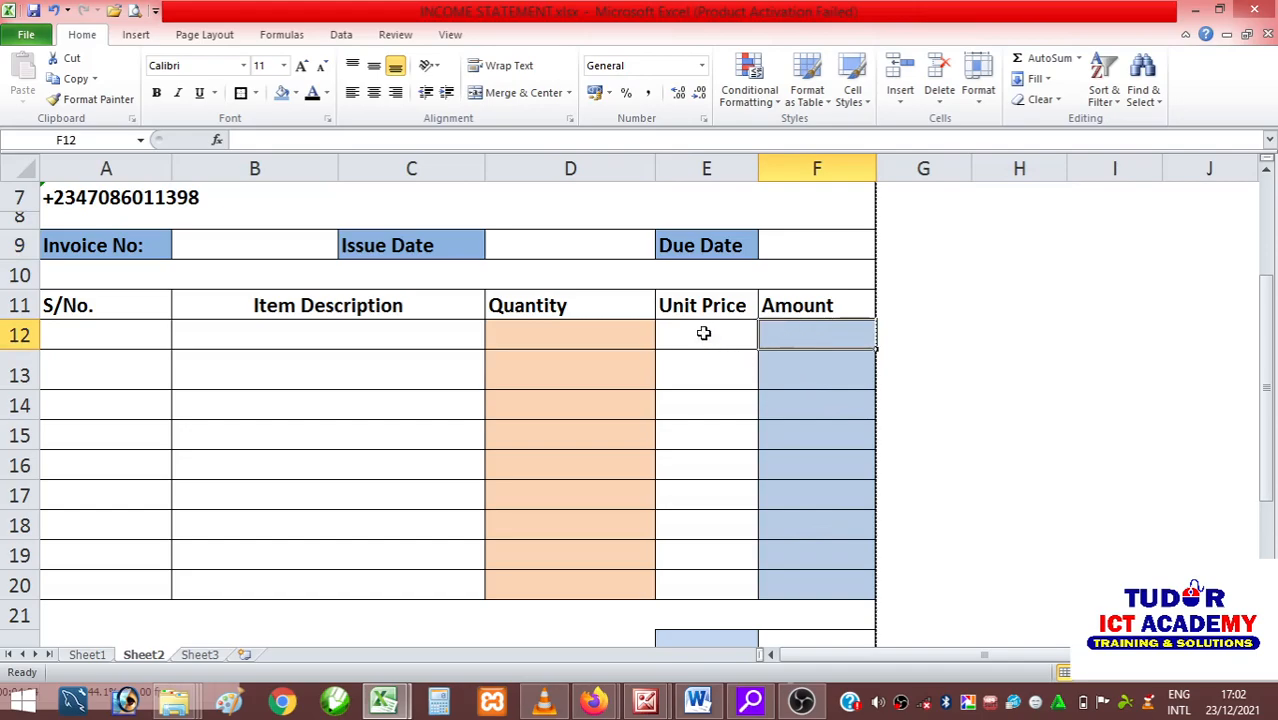
pyautogui.moveTo(656, 168); pyautogui.dragTo(629, 170)
pyautogui.scroll(2, 618, 277)
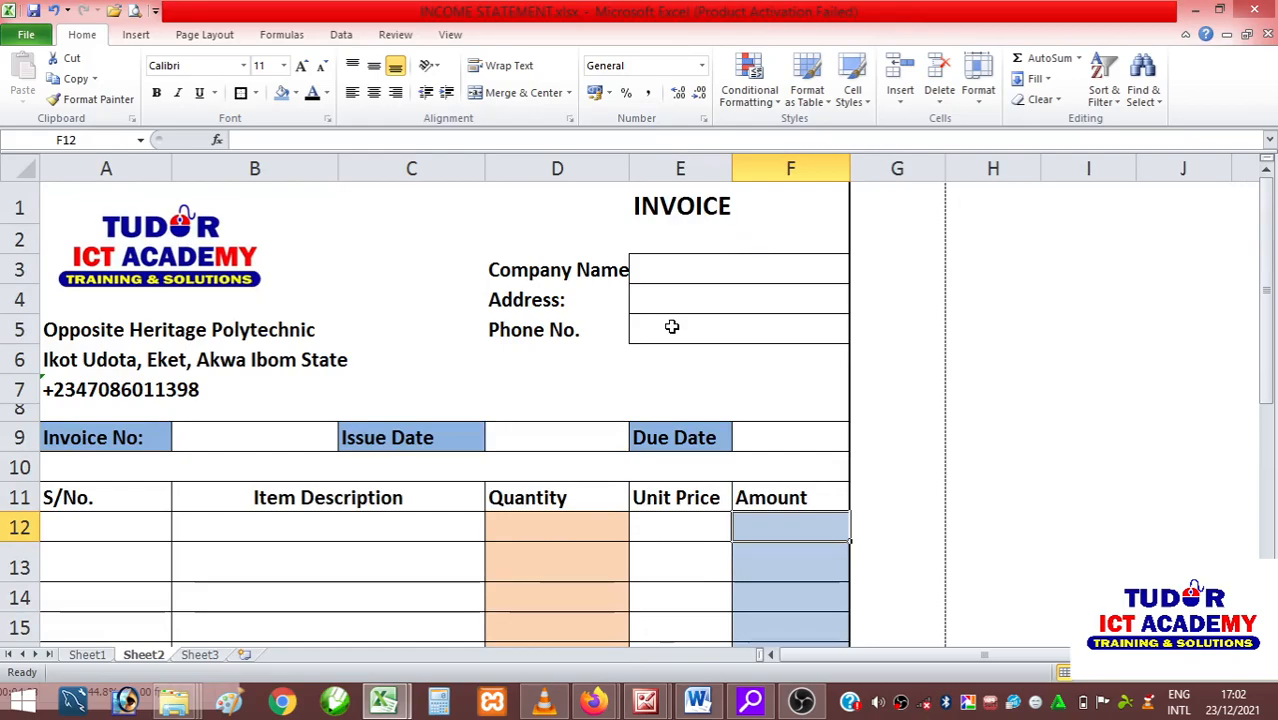
pyautogui.moveTo(484, 170); pyautogui.dragTo(471, 172)
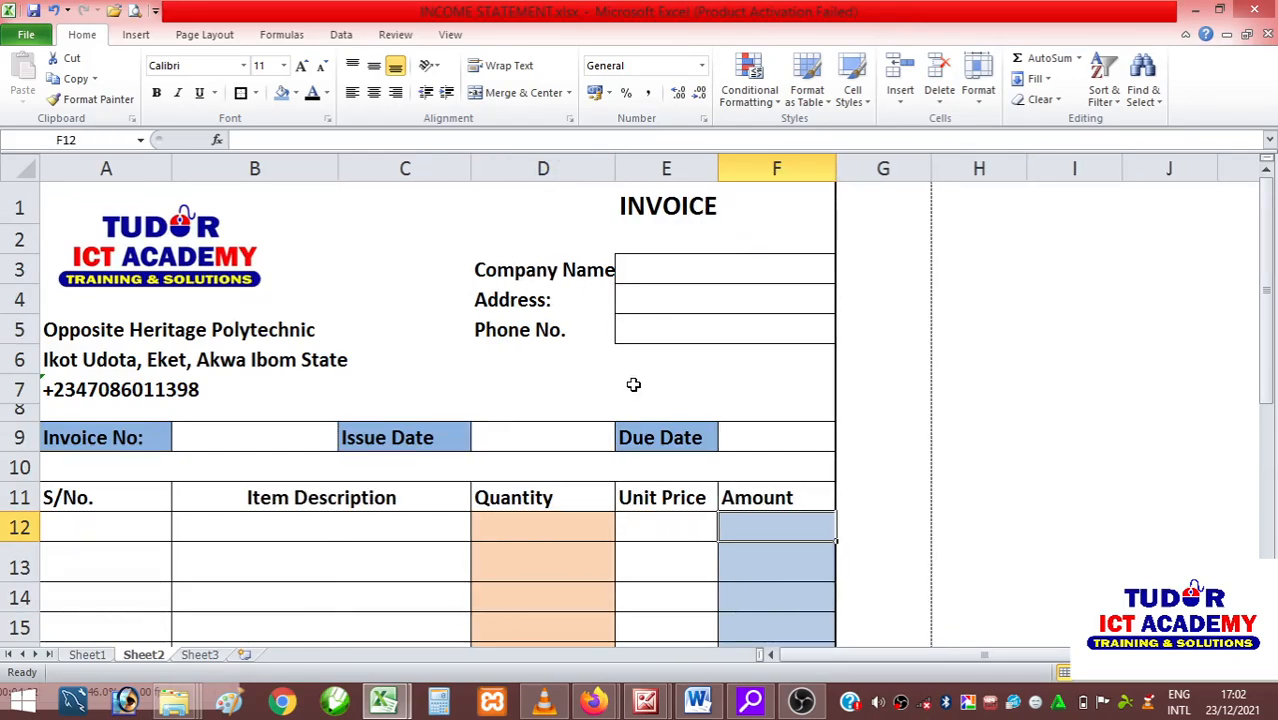
# Enter the formula =D12*E12 in F12 to multiply quantity by unit price for the first item's amount.
pyautogui.scroll(-3, 633, 380)
pyautogui.scroll(2, 633, 372)
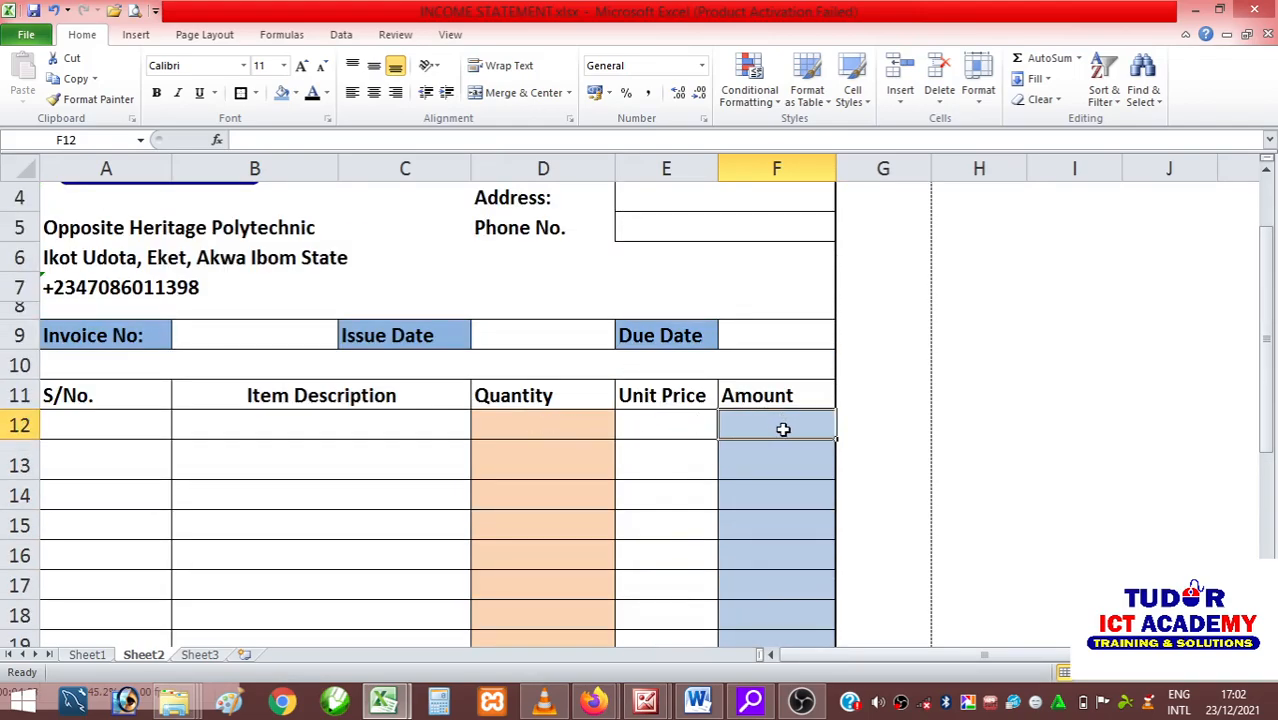
pyautogui.write('=')
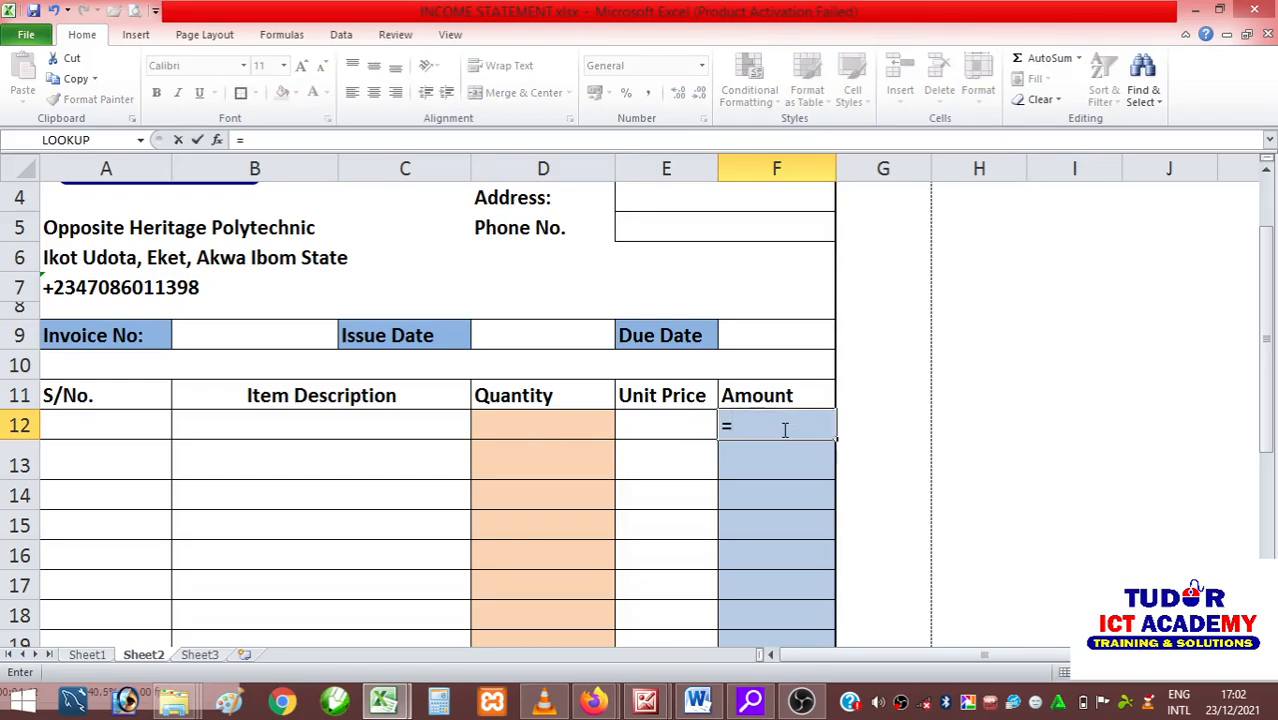
pyautogui.click(532, 429)
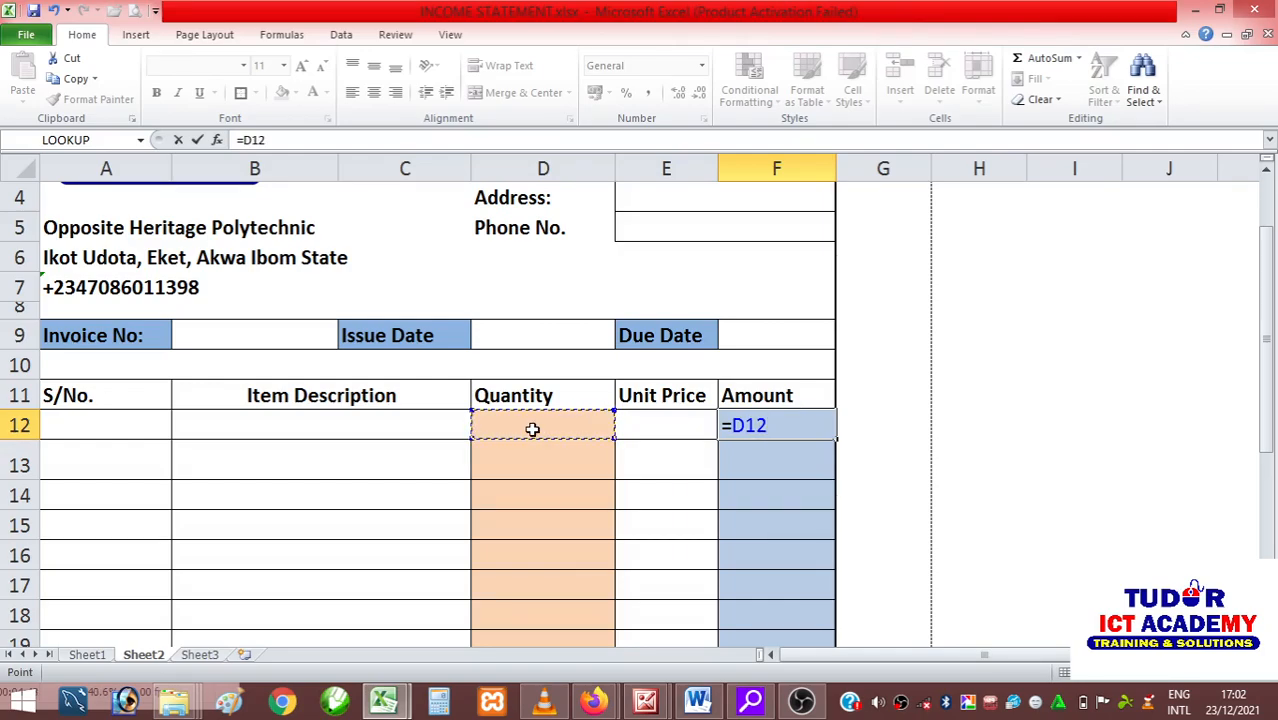
pyautogui.write('*')
pyautogui.click(672, 424)
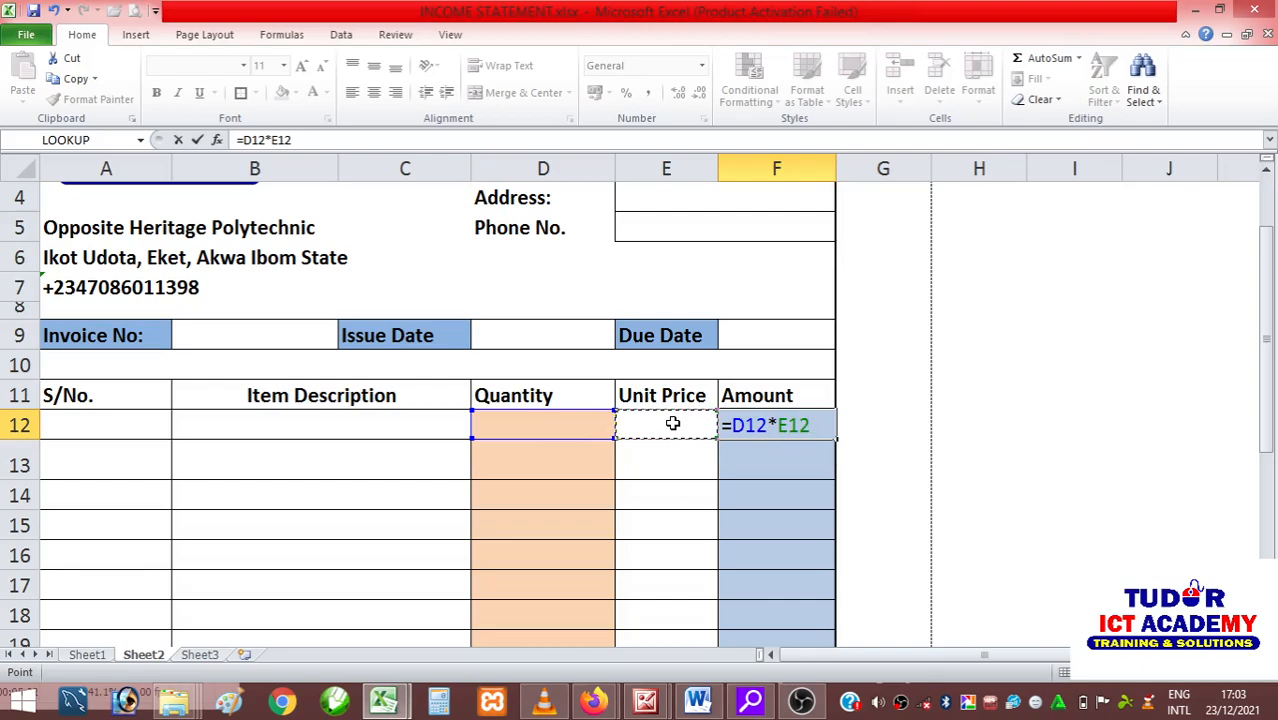
pyautogui.press('Return')
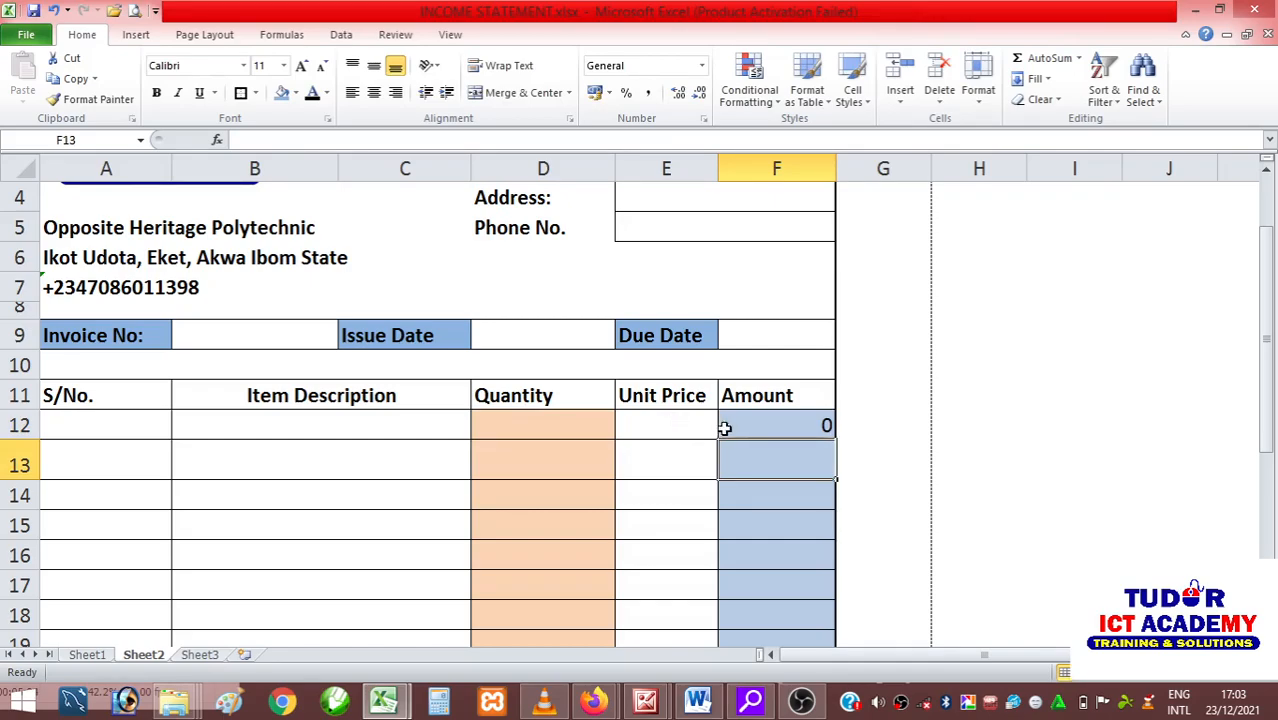
# Fill the amount formula from F12 down through F20 and deselect the range.
pyautogui.scroll(-2, 720, 426)
pyautogui.scroll(1, 794, 403)
pyautogui.click(790, 256)
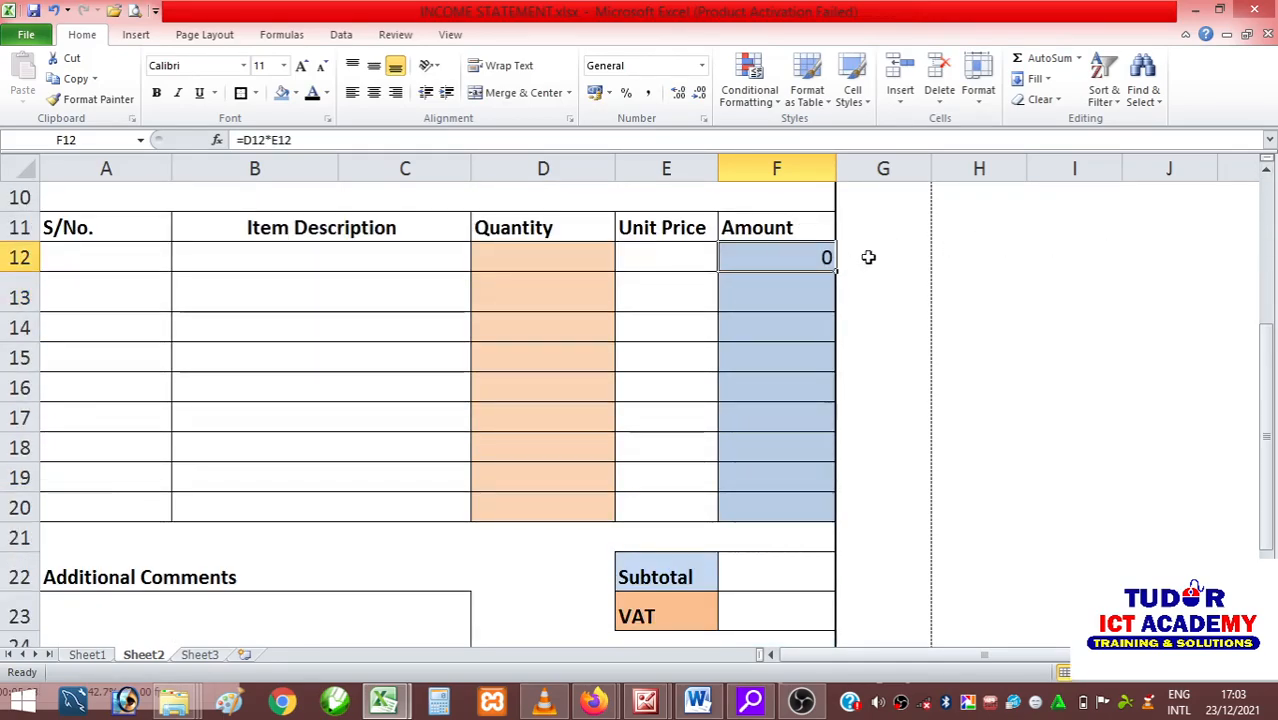
pyautogui.moveTo(835, 272); pyautogui.dragTo(828, 512)
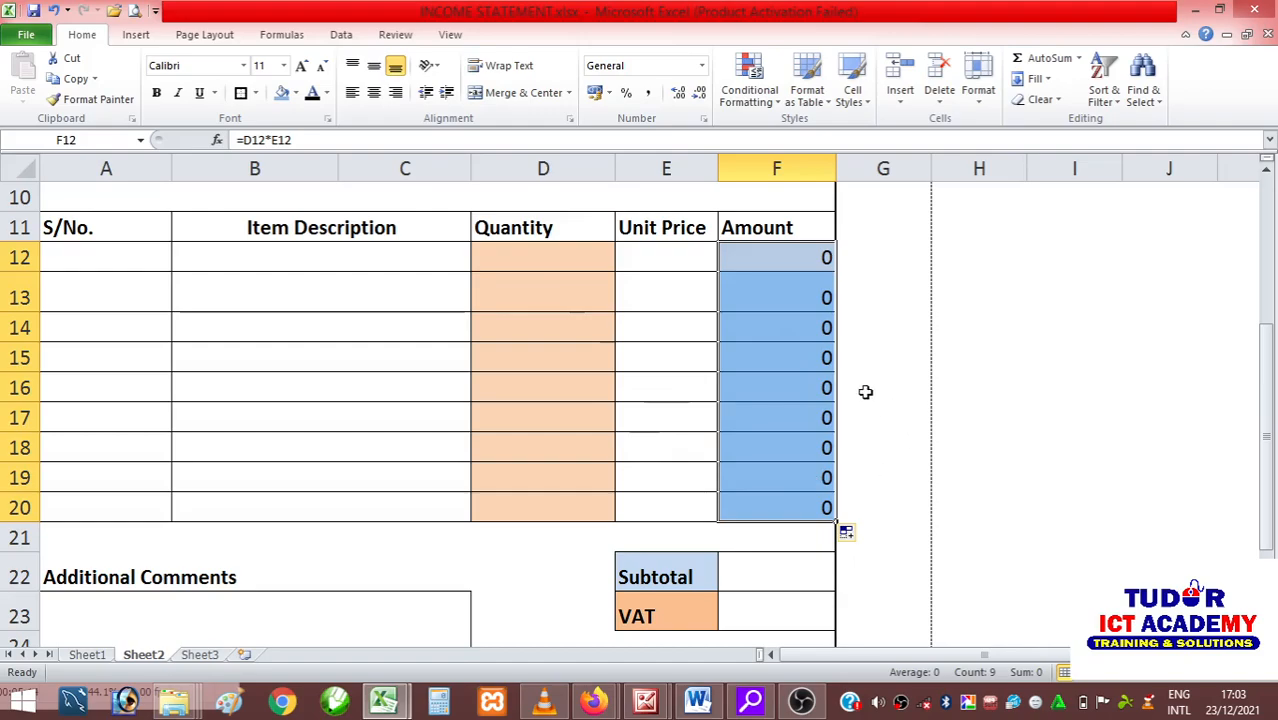
pyautogui.click(1033, 438)
# Enter the formula =SUM(F12:F20) in F22 to calculate the invoice's subtotal.
pyautogui.scroll(-1, 911, 507)
pyautogui.scroll(1, 911, 507)
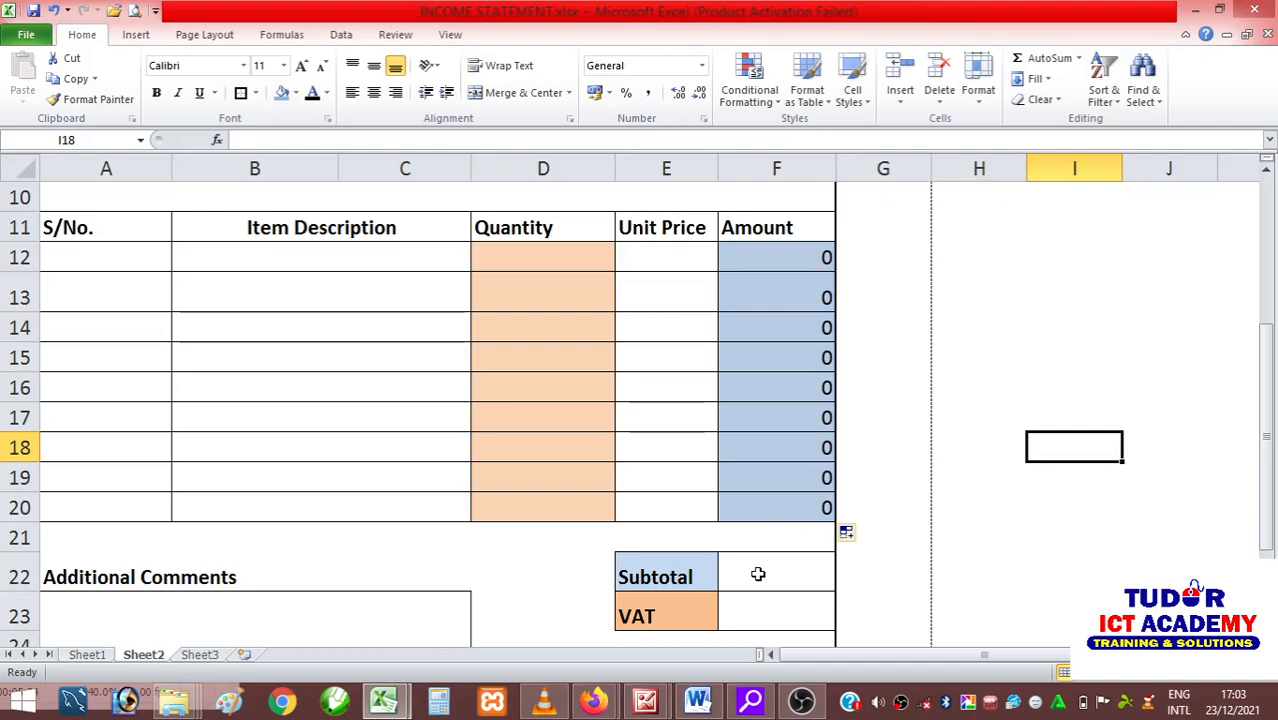
pyautogui.scroll(-1, 770, 570)
pyautogui.click(765, 484)
pyautogui.scroll(1, 829, 525)
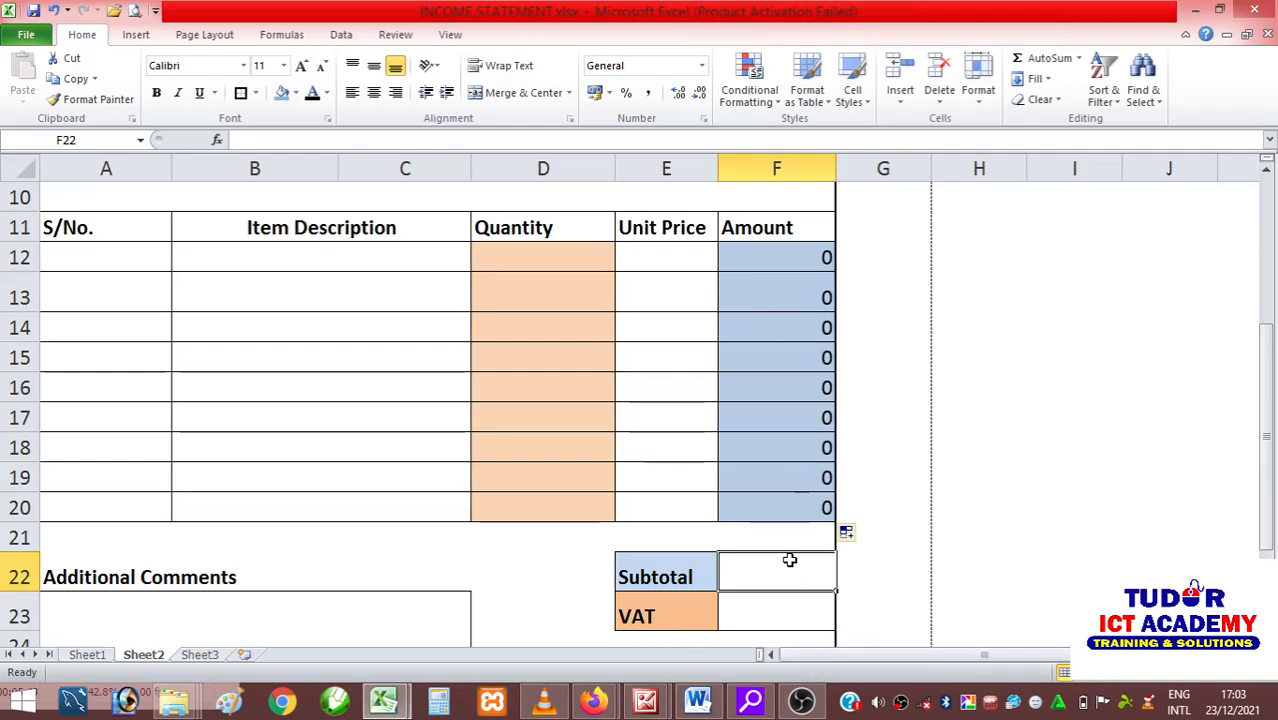
pyautogui.write('=SUM')
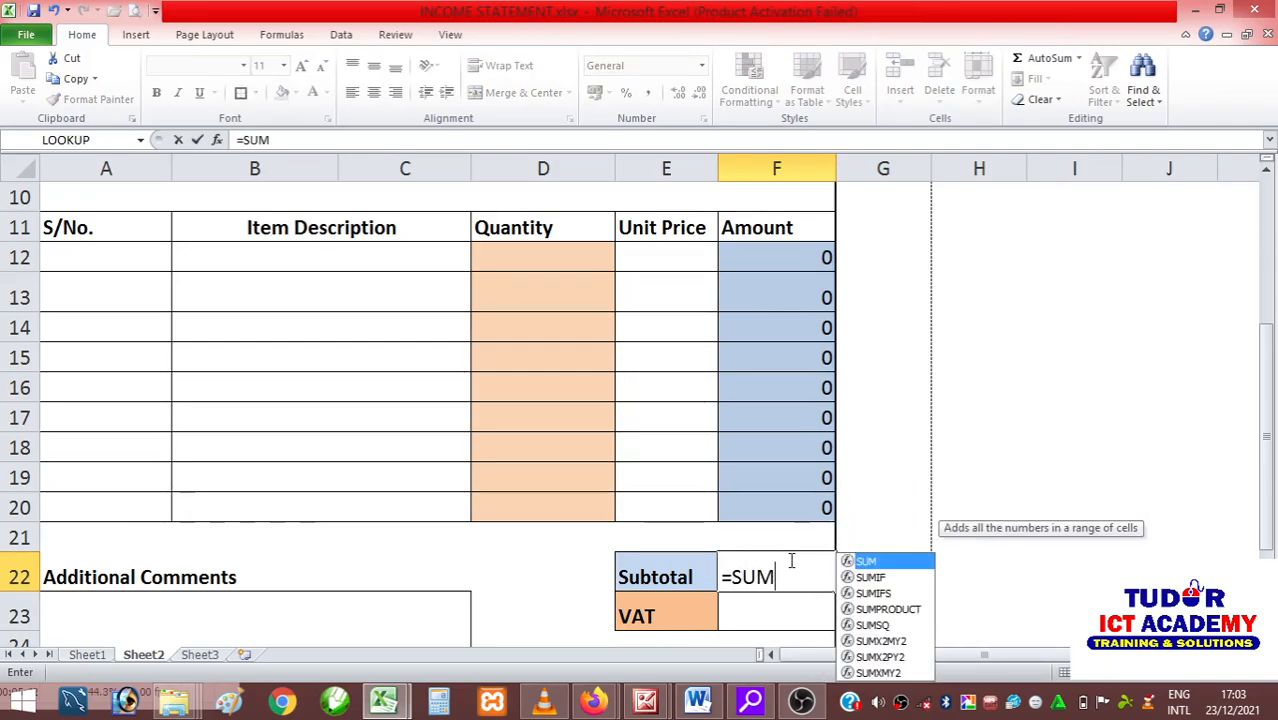
pyautogui.write('(')
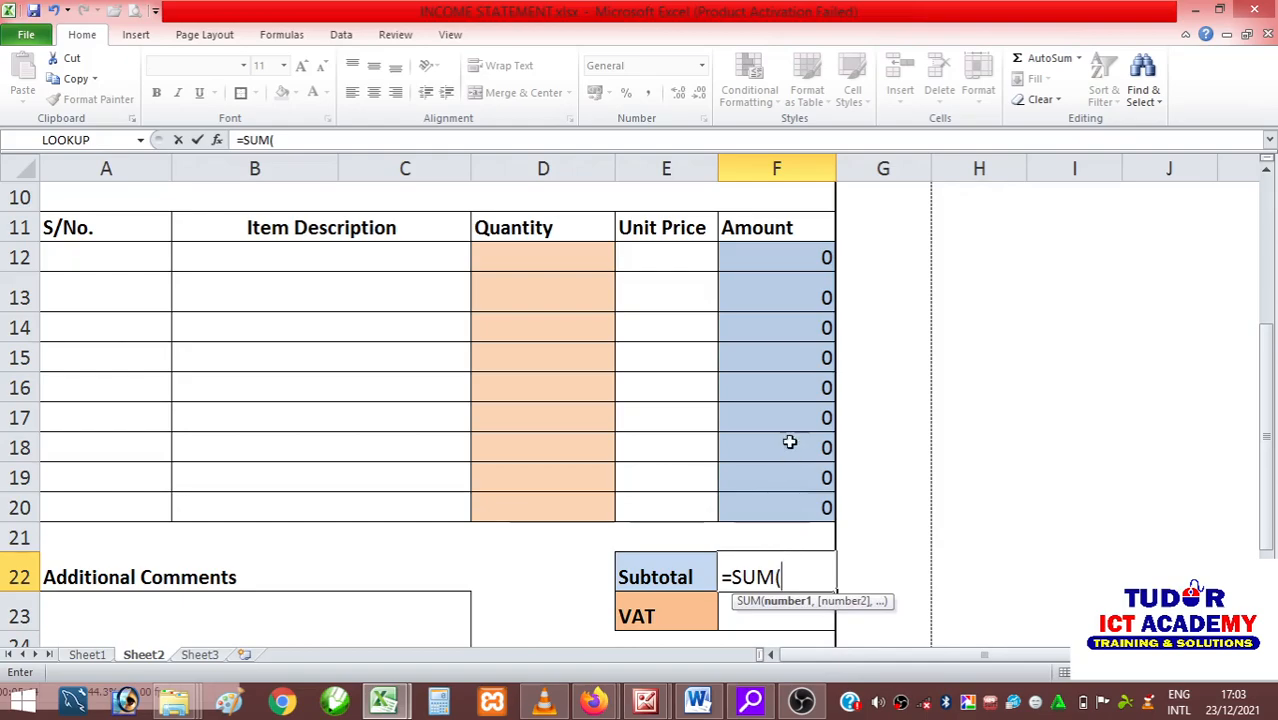
pyautogui.moveTo(770, 250); pyautogui.dragTo(772, 510)
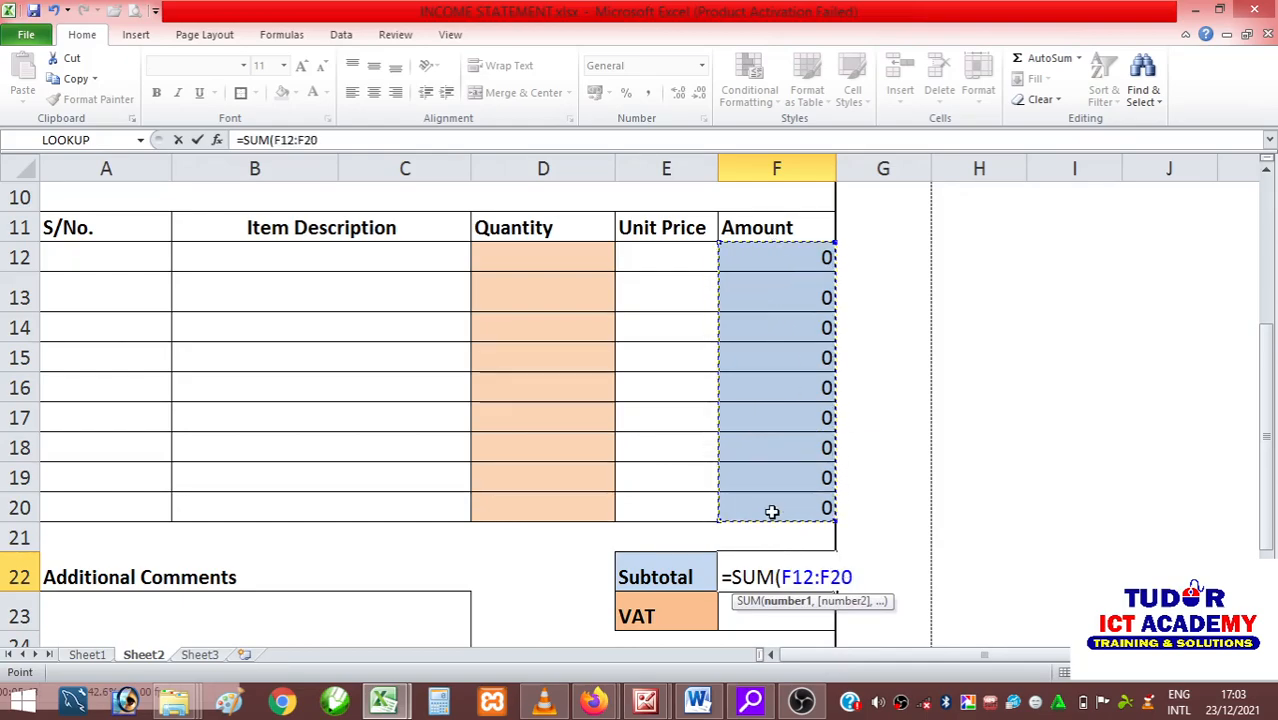
pyautogui.write(')')
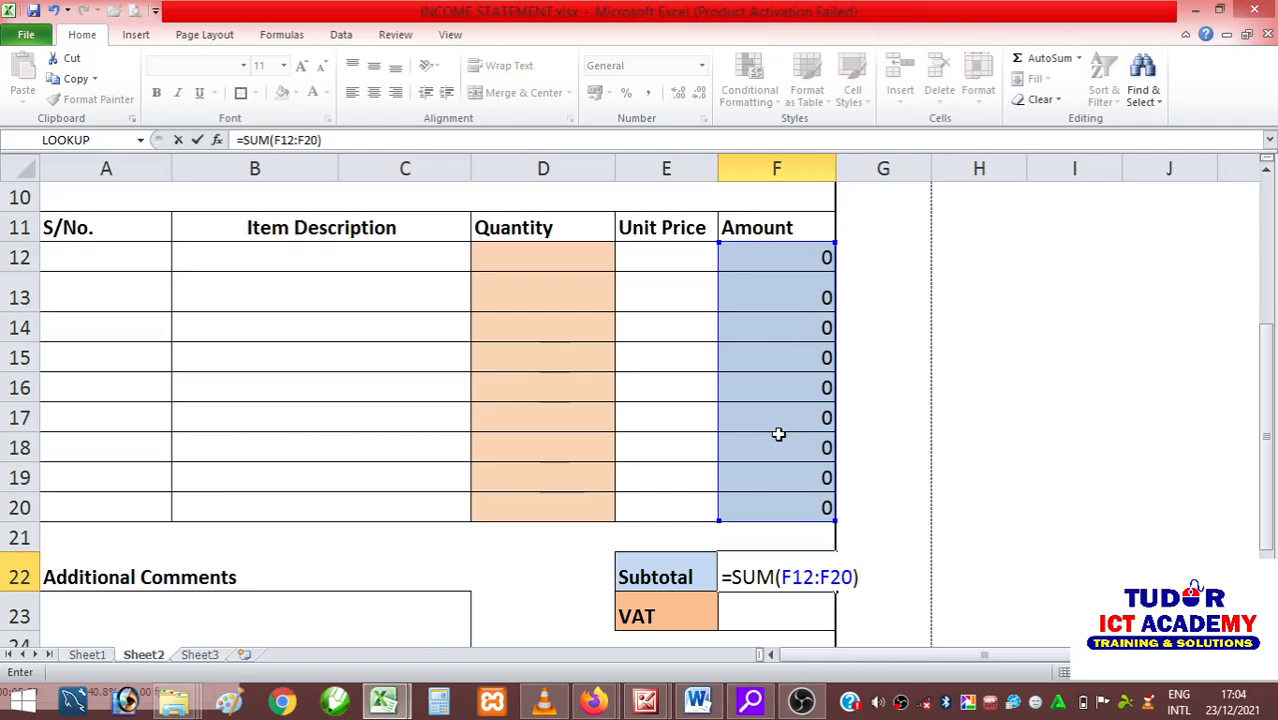
pyautogui.press('Return')
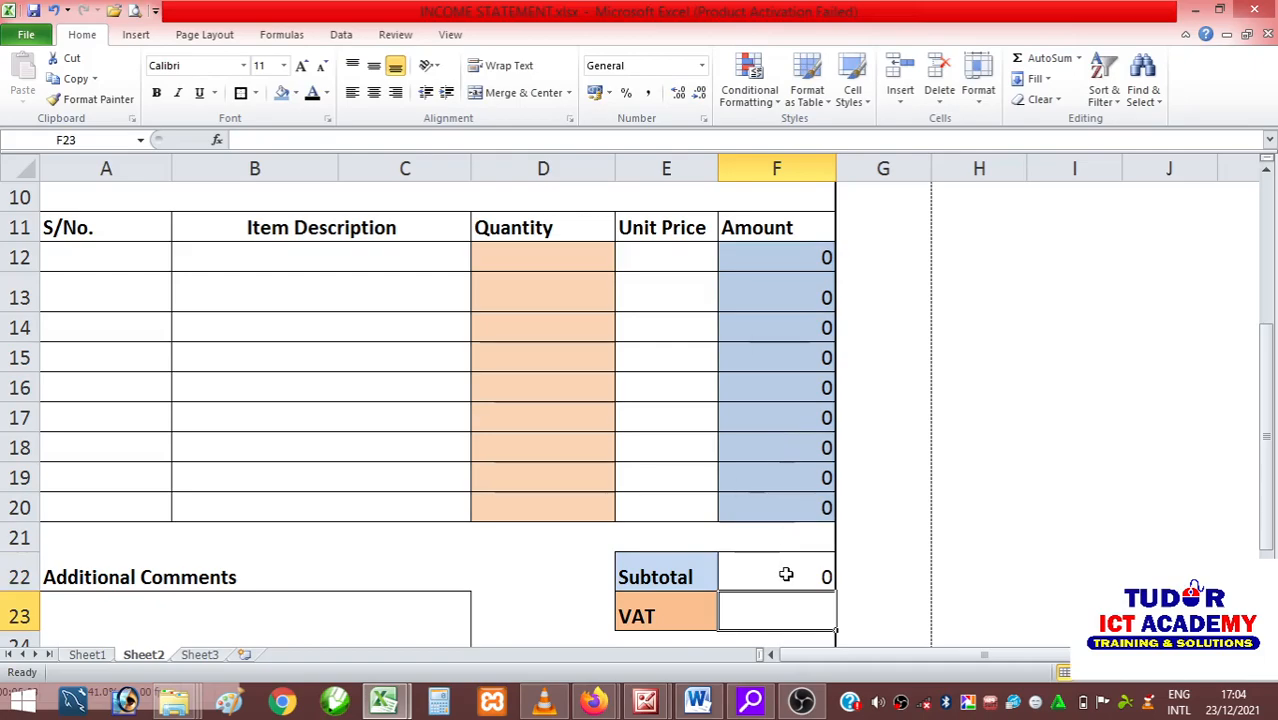
# Open the VAT label in cell E23 for editing.
pyautogui.scroll(-1, 786, 574)
pyautogui.doubleClick(690, 533)
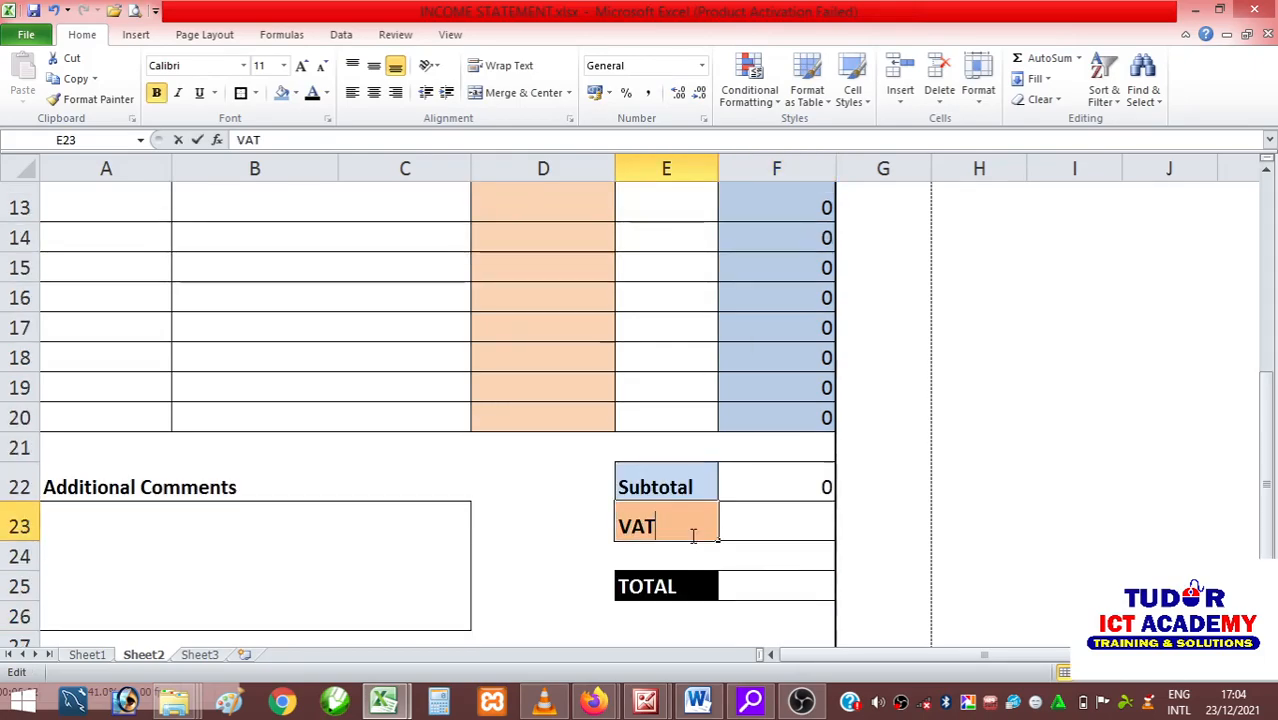
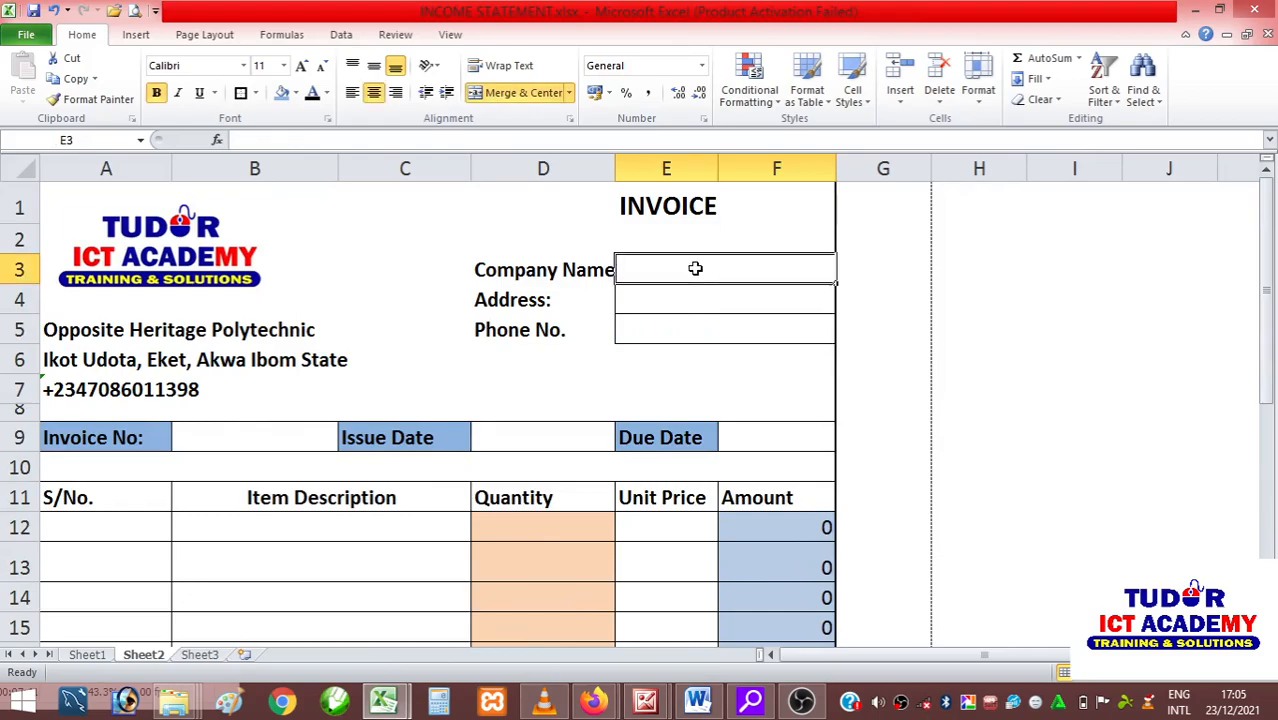
# Enter ABC Nigeria LTD as the company name in cell E3.
pyautogui.write('A')
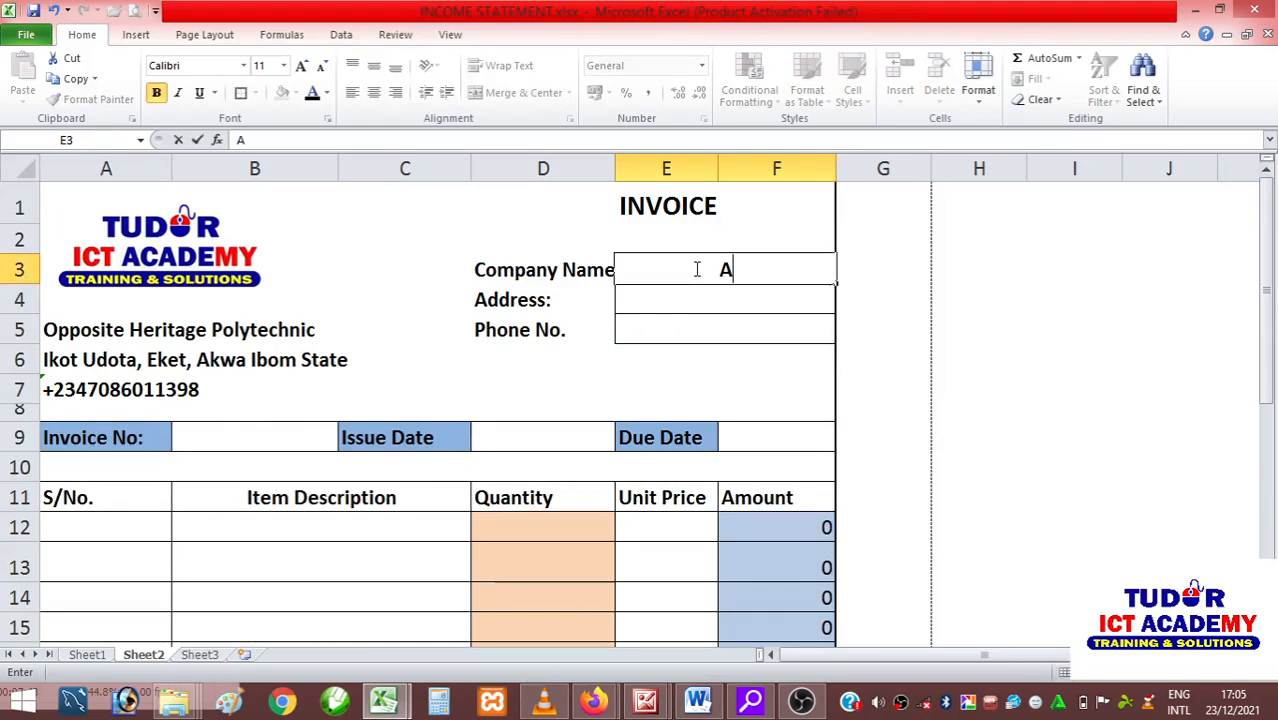
pyautogui.write('BC Nigeria ')
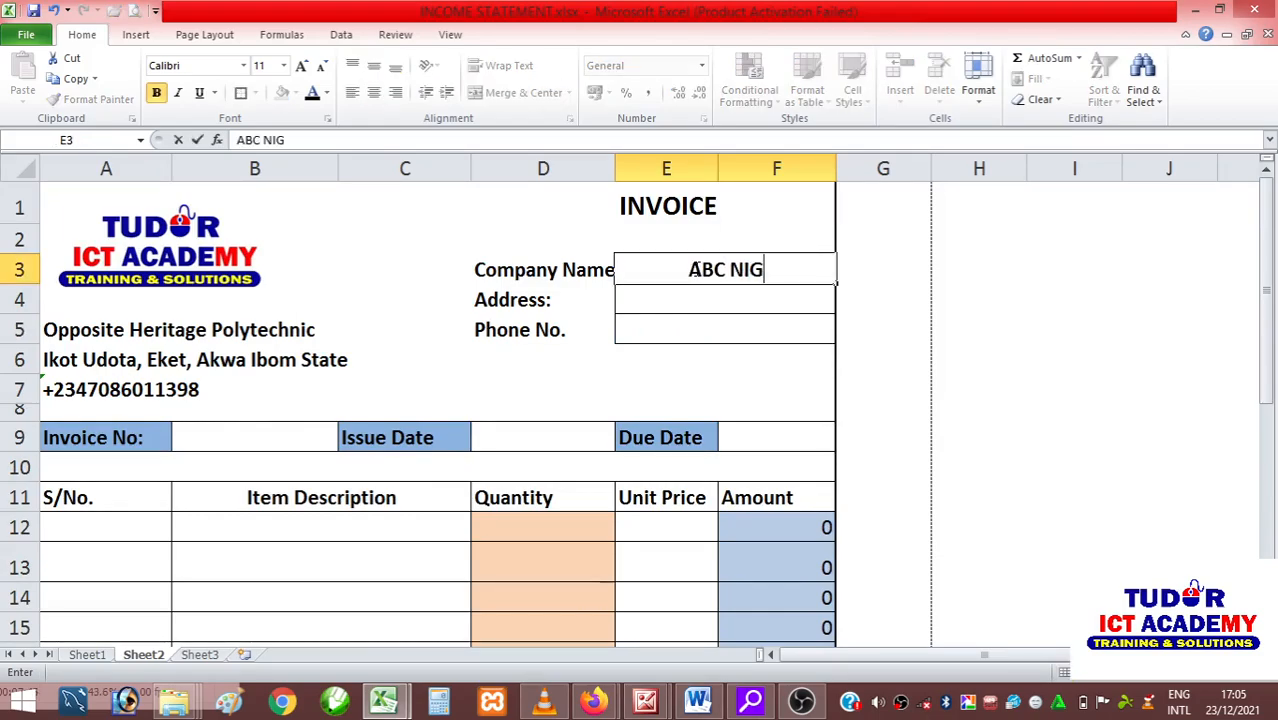
pyautogui.write('LTD')
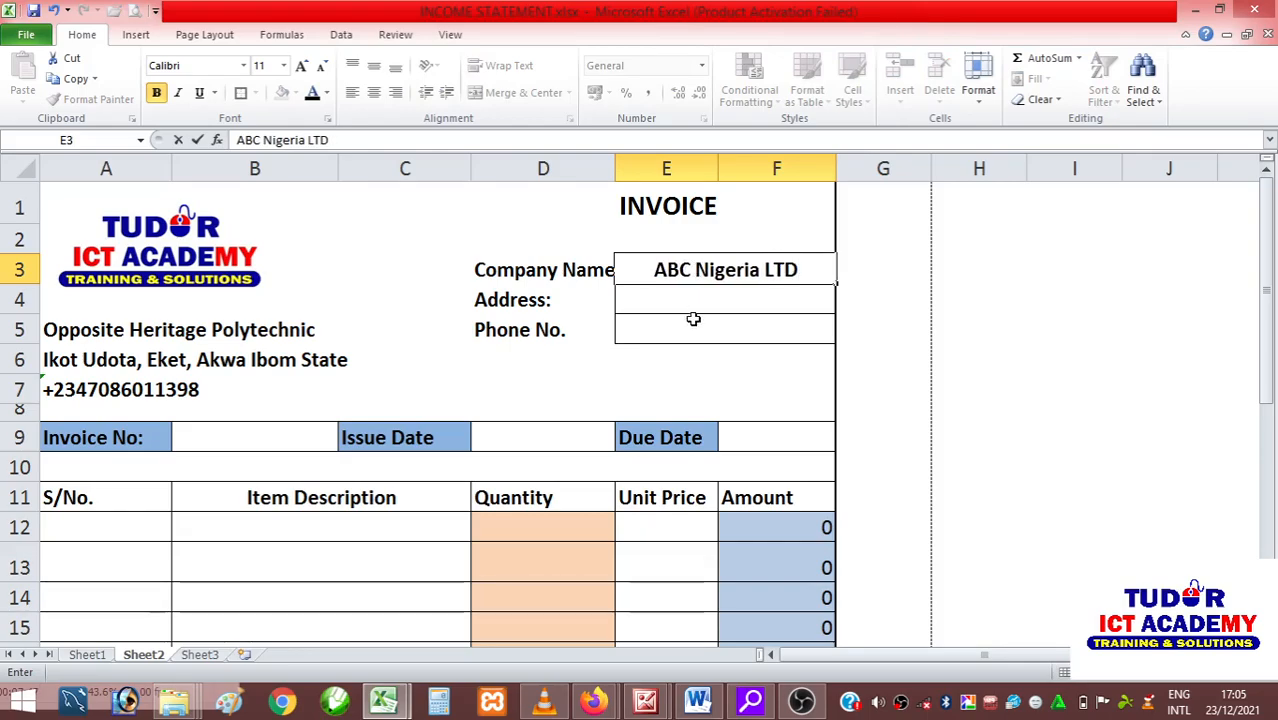
pyautogui.click(698, 298)
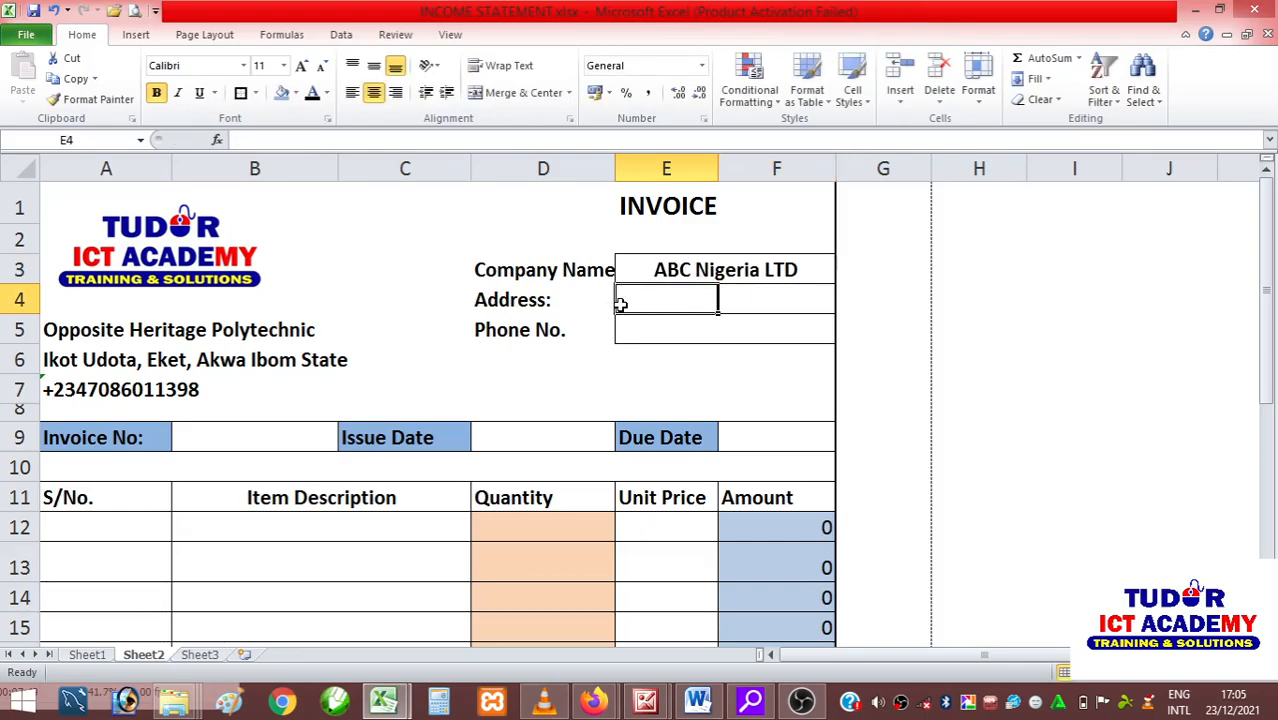
# Merge and center E4:F4 and enter the customer company's address in it.
pyautogui.moveTo(655, 308); pyautogui.dragTo(742, 294)
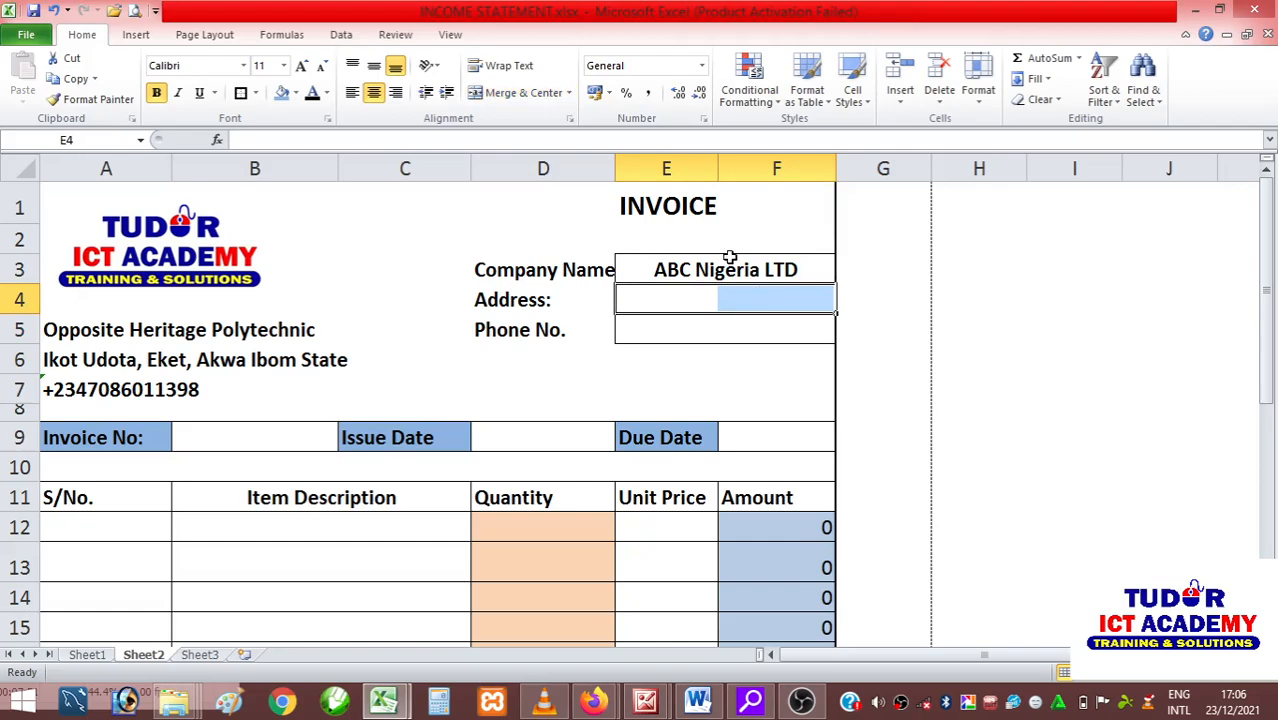
pyautogui.click(515, 95)
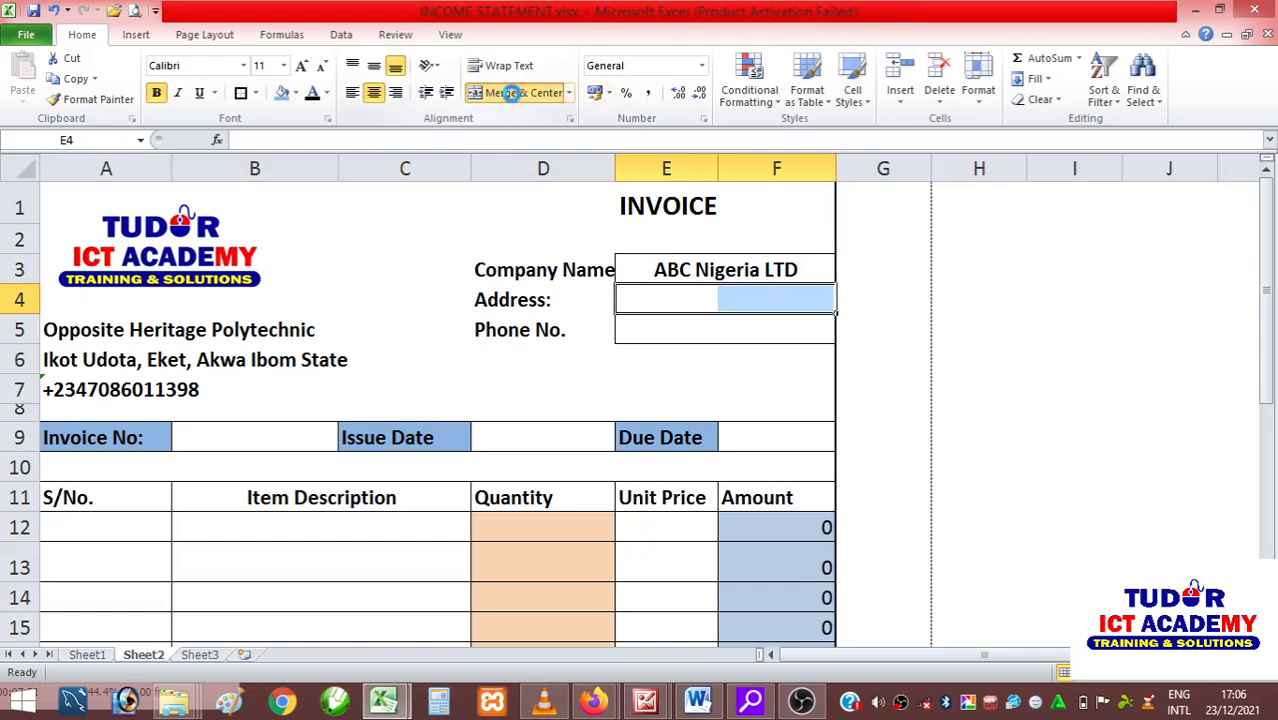
pyautogui.doubleClick(698, 296)
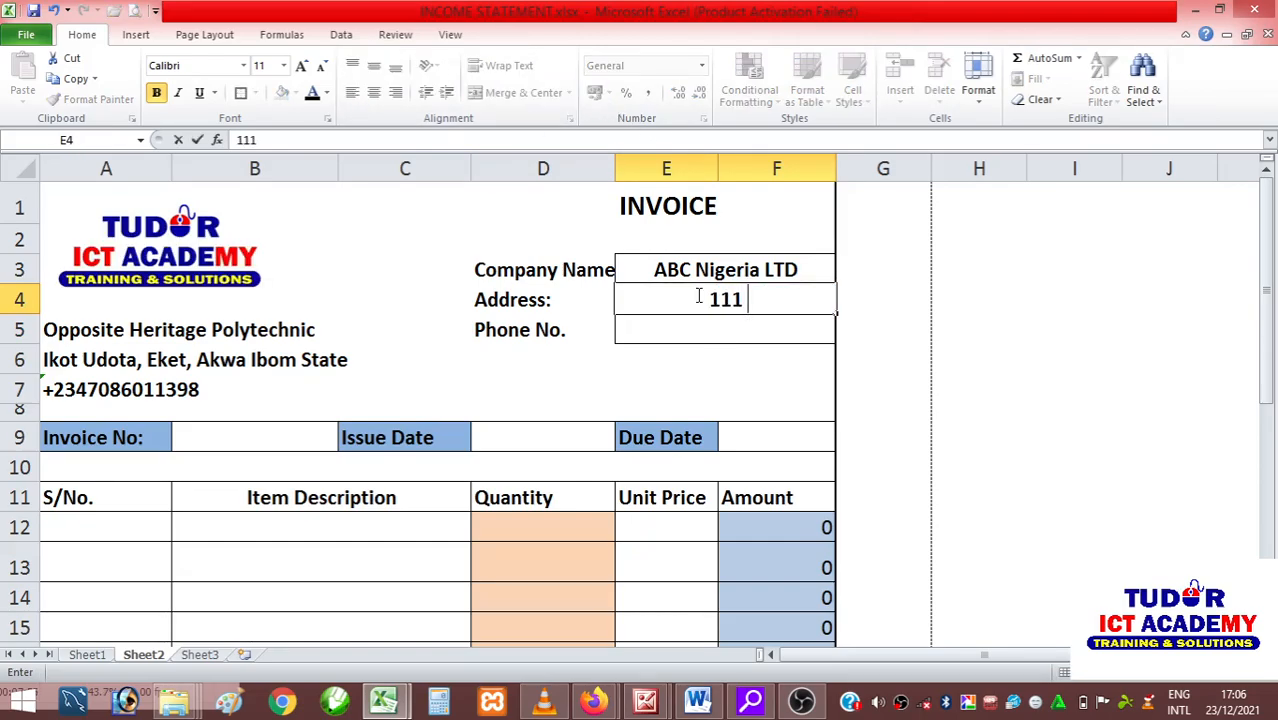
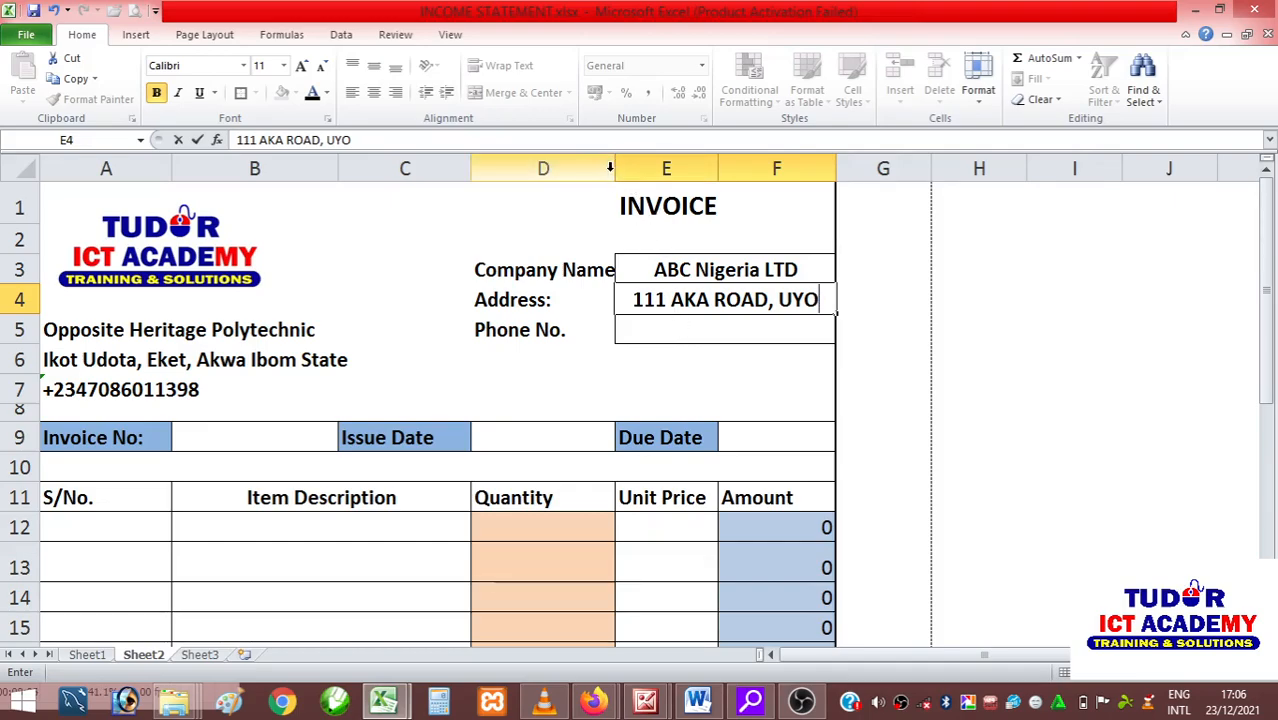
# Enter the customer company's phone number with its country code in cell E5.
pyautogui.click(643, 332)
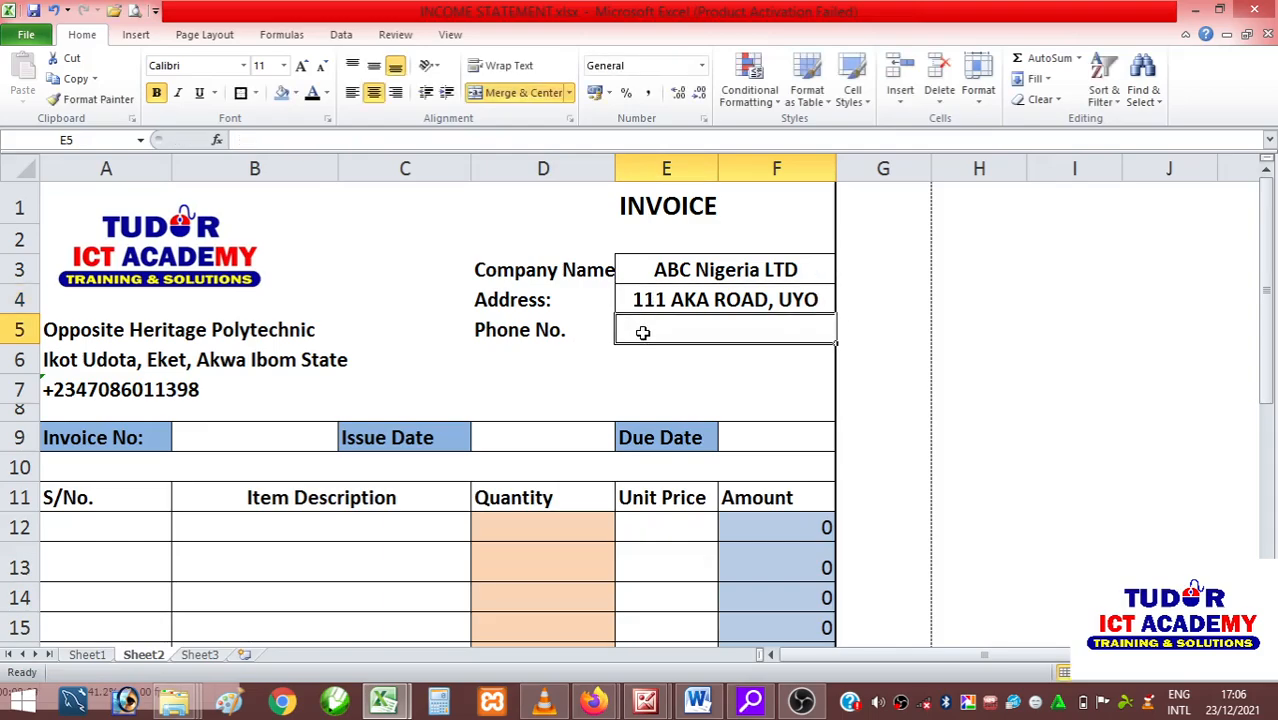
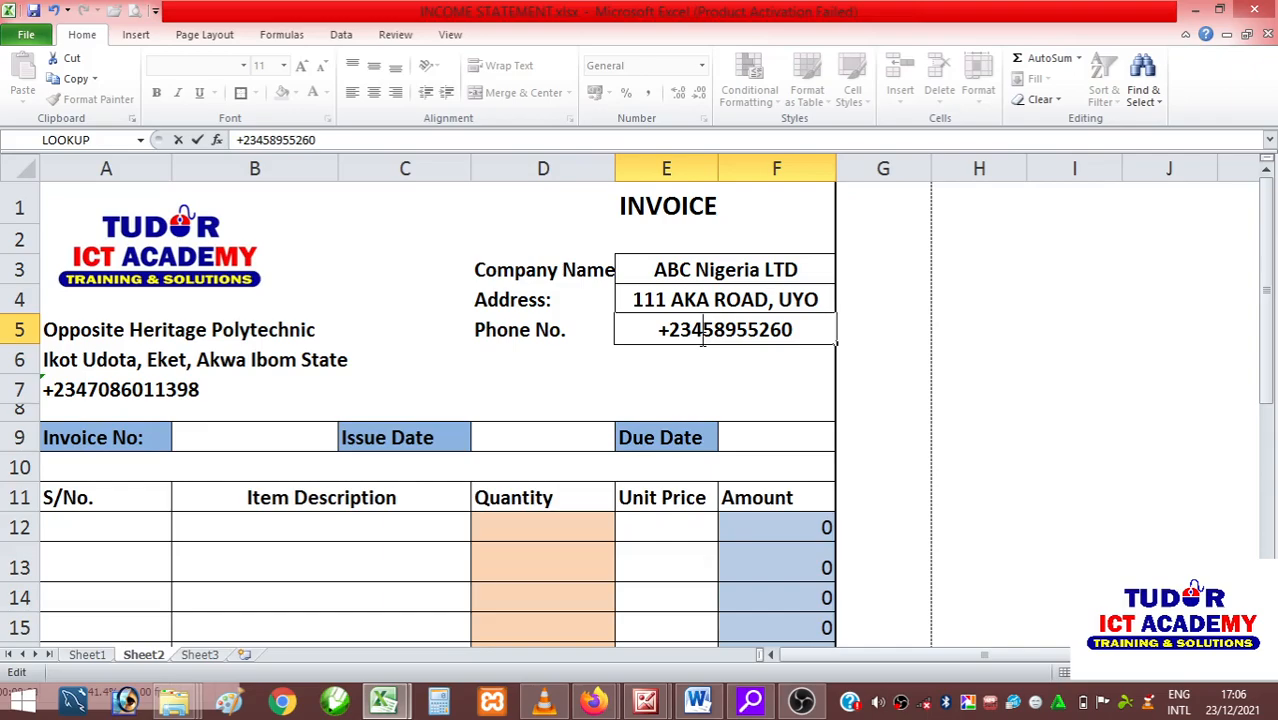
pyautogui.click(703, 340)
pyautogui.write('07')
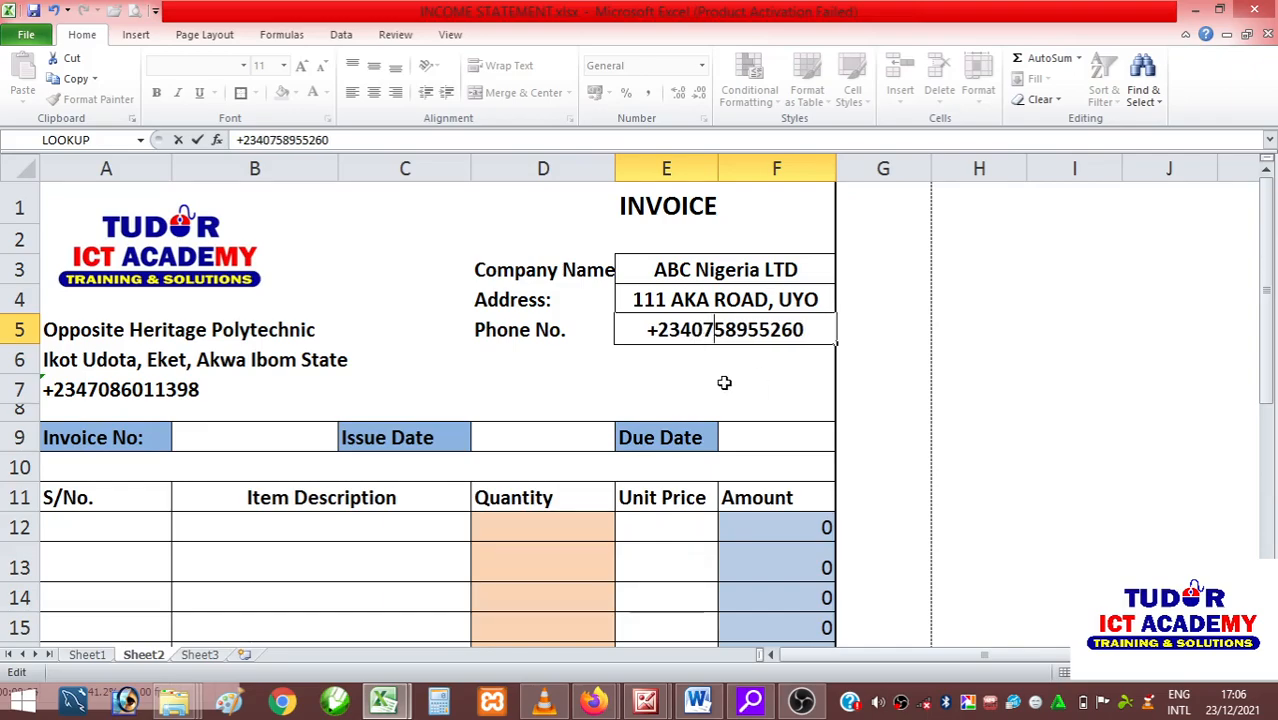
pyautogui.click(709, 383)
# Format the phone number cell E5 as Text and re-commit its entry so all digits display.
pyautogui.click(660, 333)
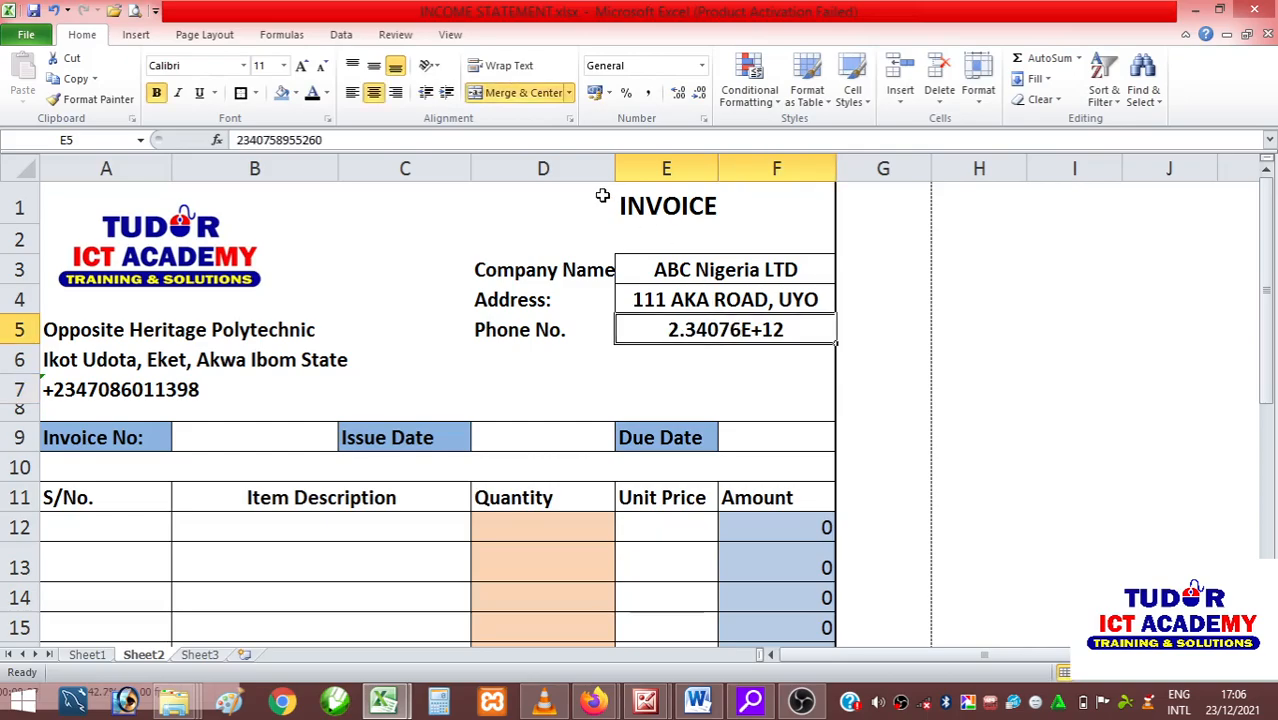
pyautogui.click(702, 66)
pyautogui.scroll(-1, 633, 375)
pyautogui.click(645, 462)
pyautogui.doubleClick(722, 333)
pyautogui.click(719, 382)
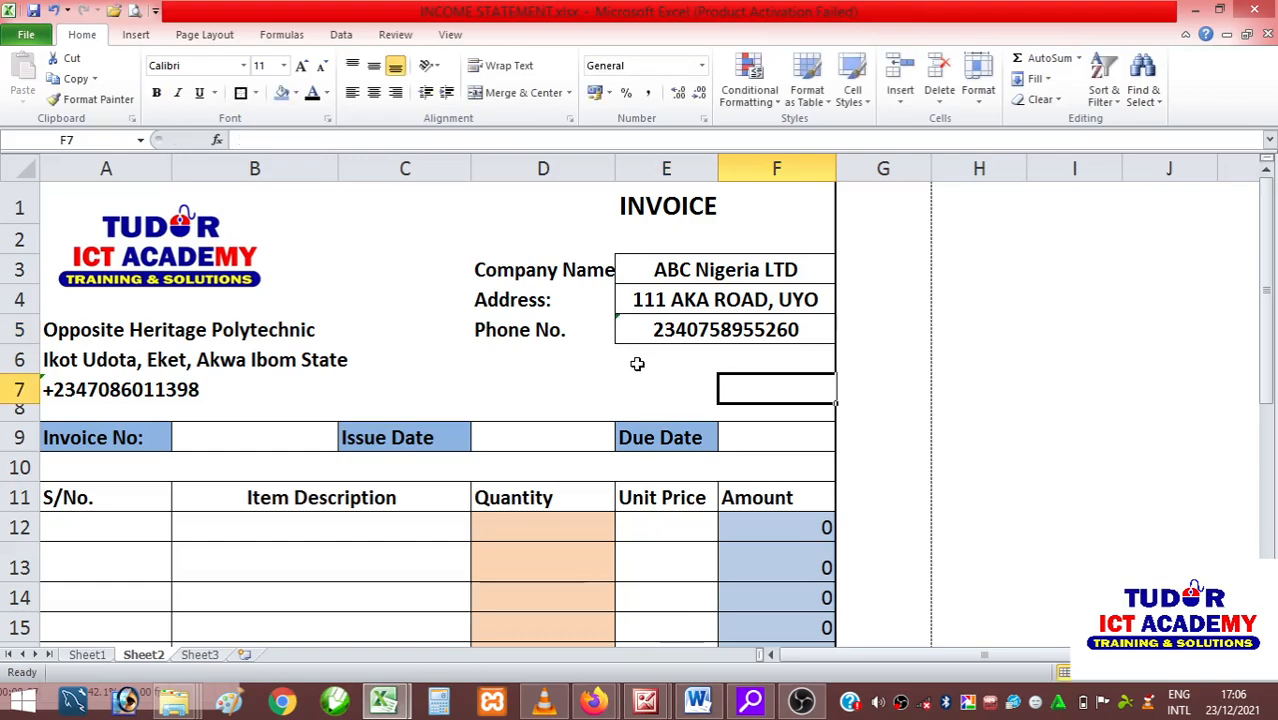
# Add a plus sign in front of the phone number in E5.
pyautogui.doubleClick(657, 334)
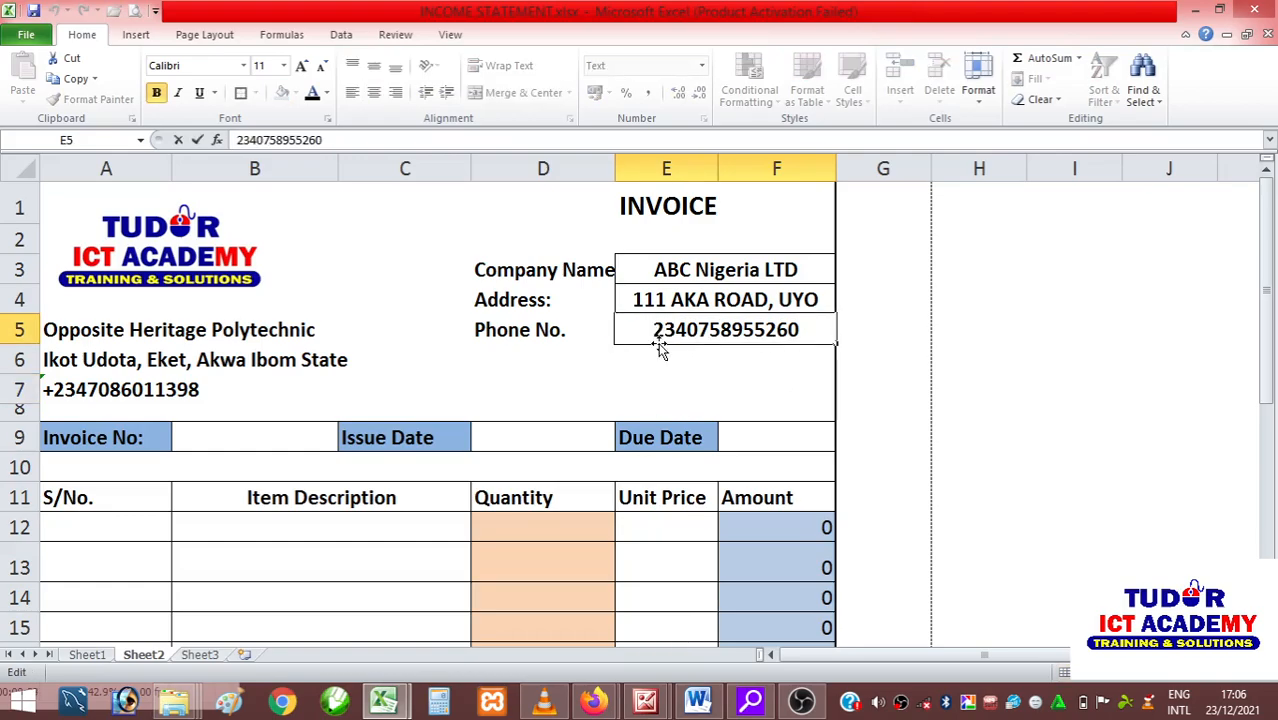
pyautogui.write('+')
pyautogui.click(880, 390)
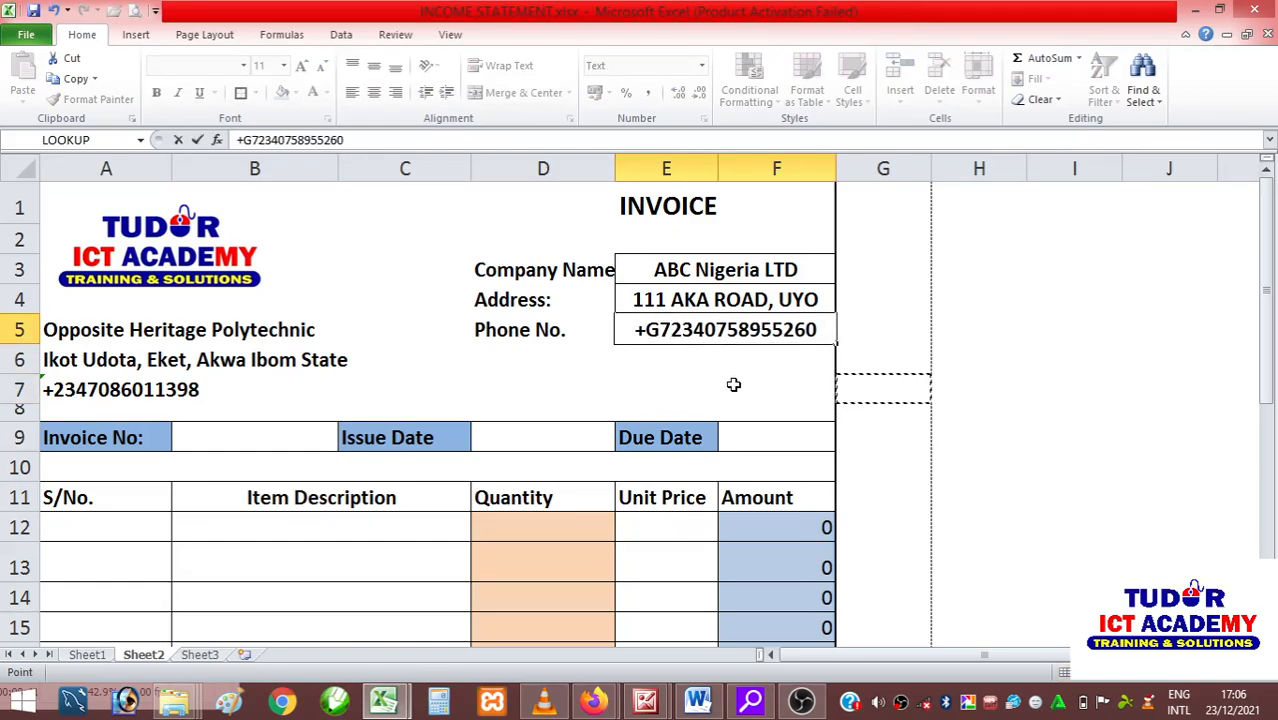
pyautogui.press('BackSpace')
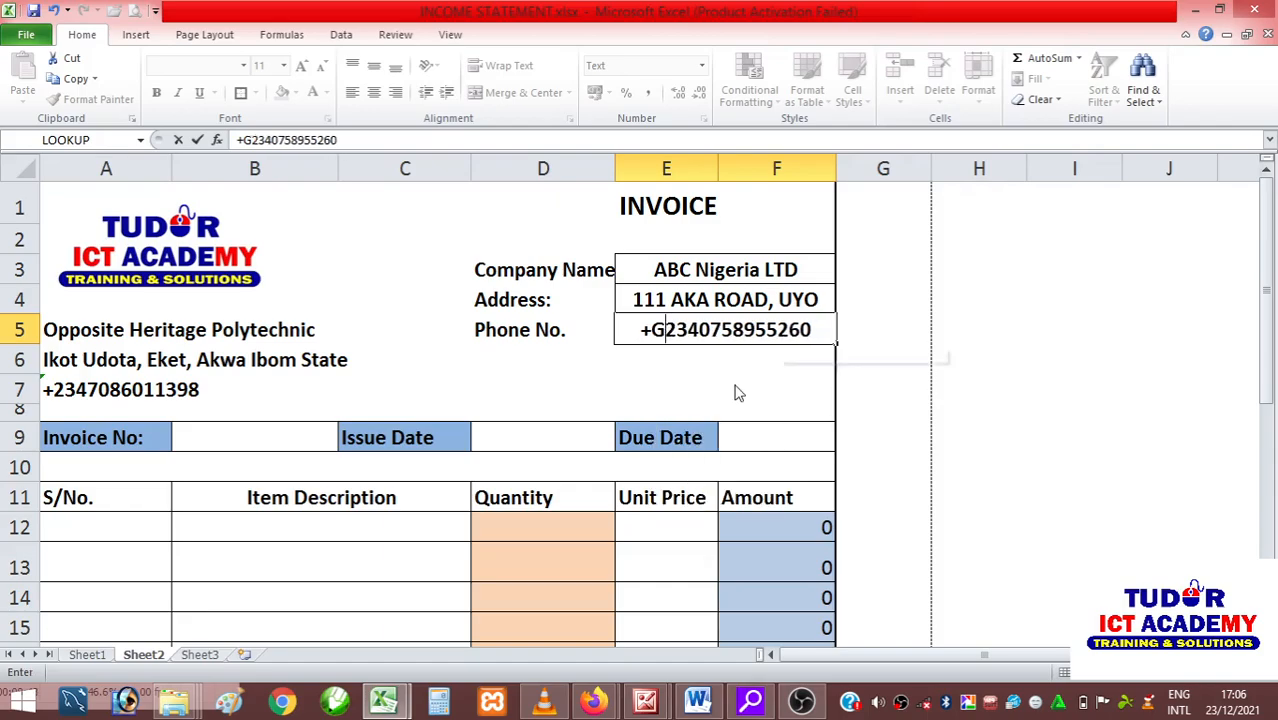
pyautogui.press('BackSpace')
pyautogui.press('Return')
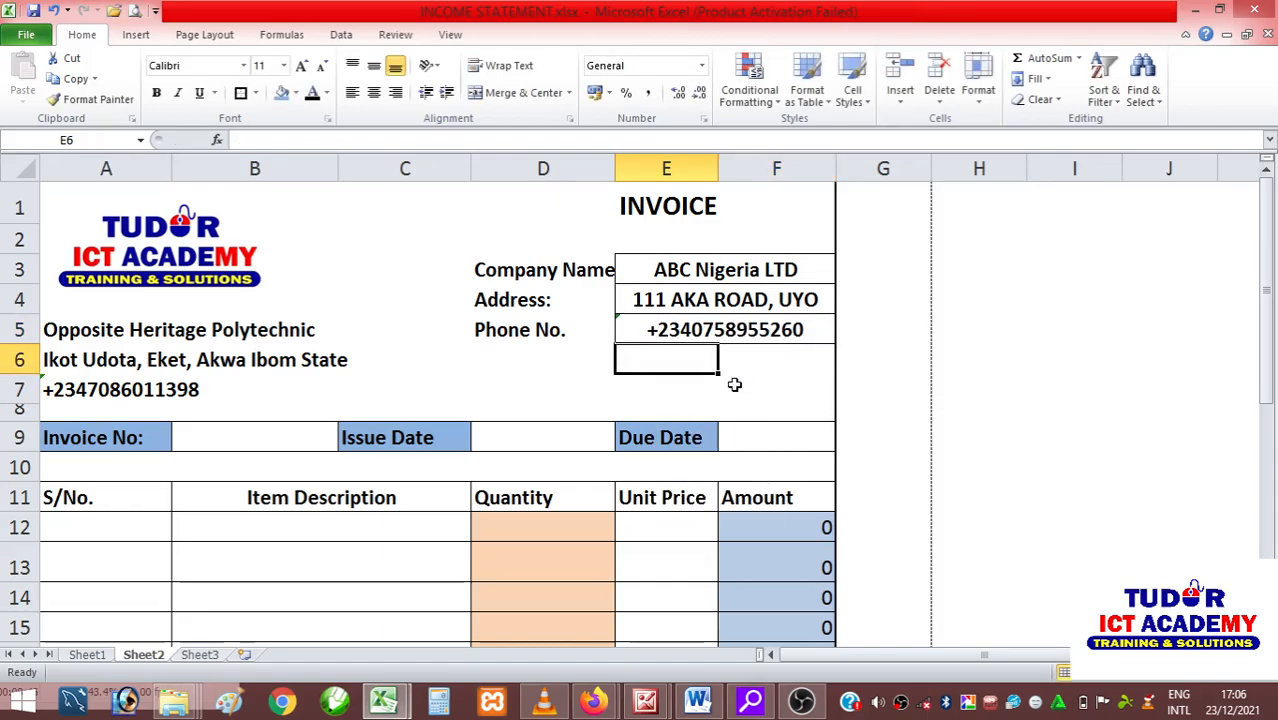
# Enter 0001 in bold as the invoice number in cell B9.
pyautogui.click(889, 412)
pyautogui.scroll(-2, 500, 420)
pyautogui.scroll(2, 511, 411)
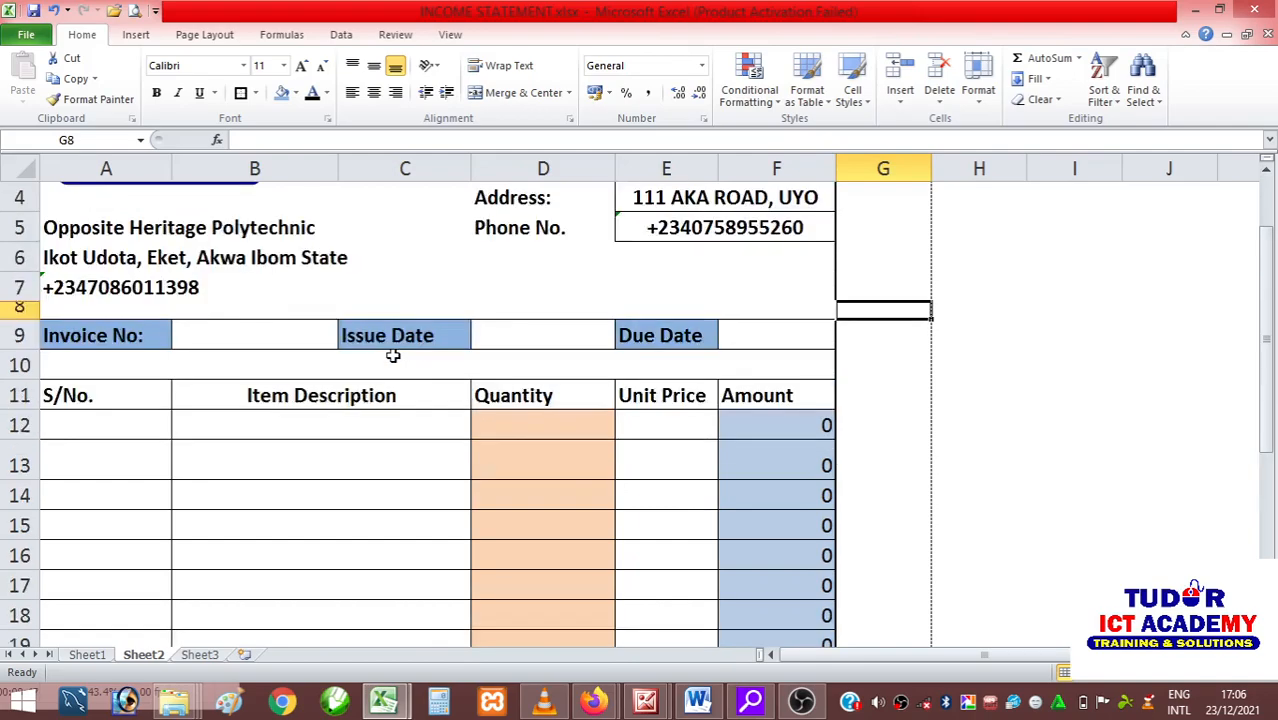
pyautogui.click(216, 444)
pyautogui.hotkey('ctrl', 'b')
pyautogui.write('0001')
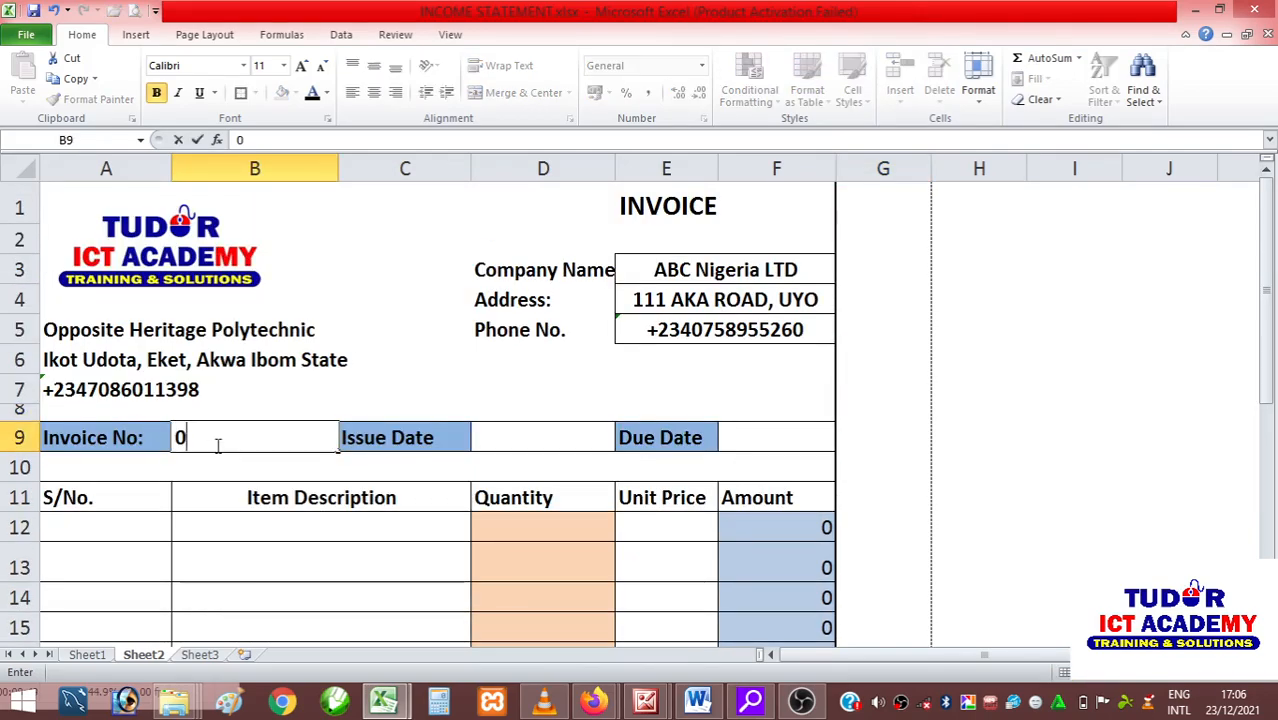
# Enter 23/12/2021 as the issue date in cell D9.
pyautogui.click(531, 451)
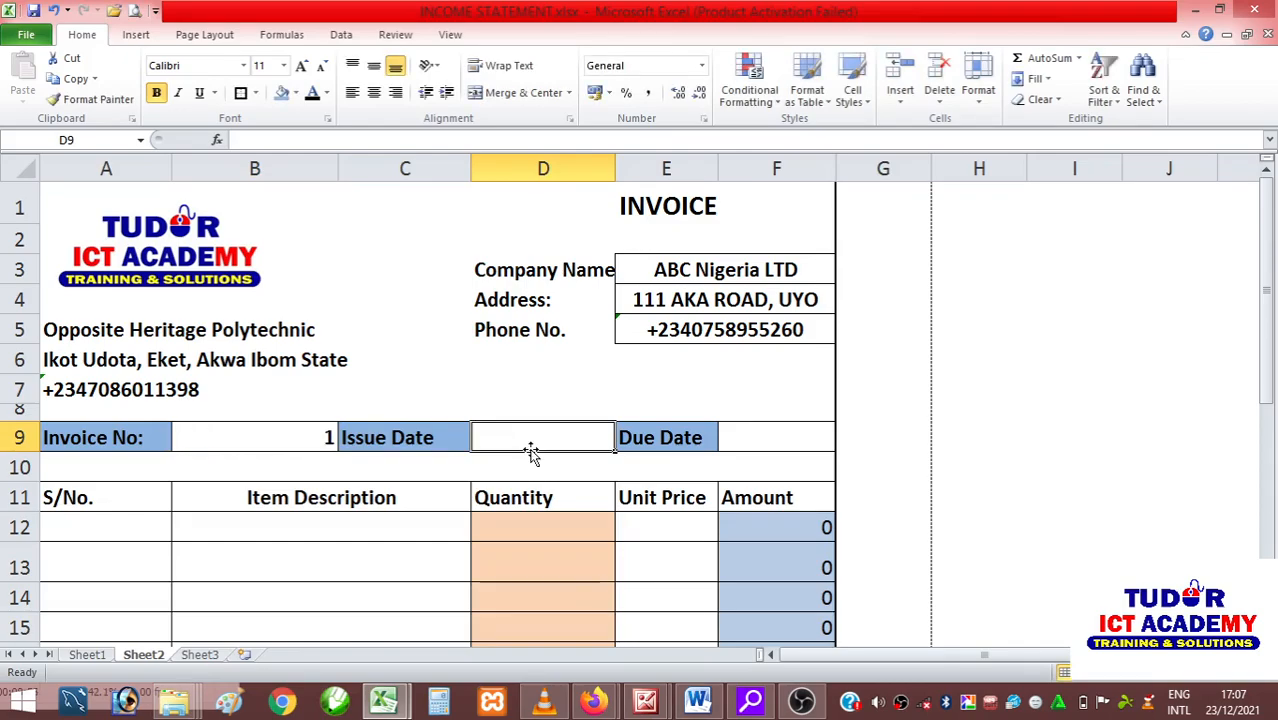
pyautogui.write('23')
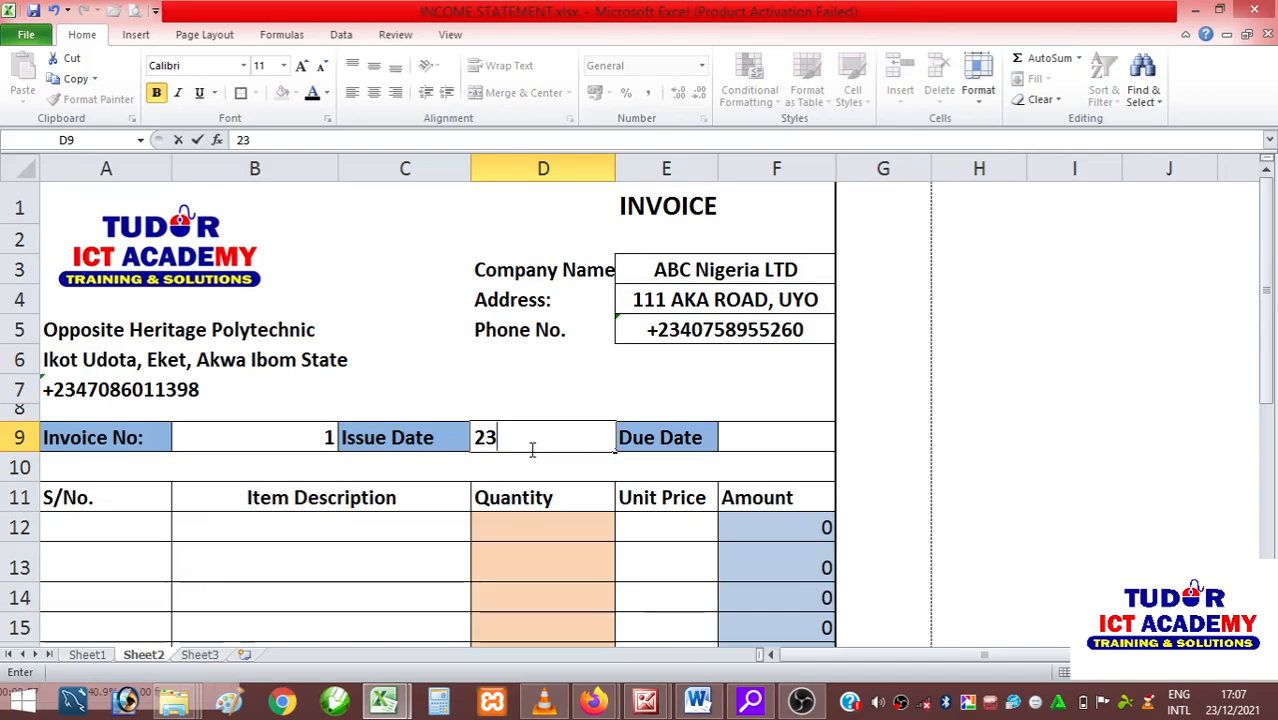
pyautogui.write('/12')
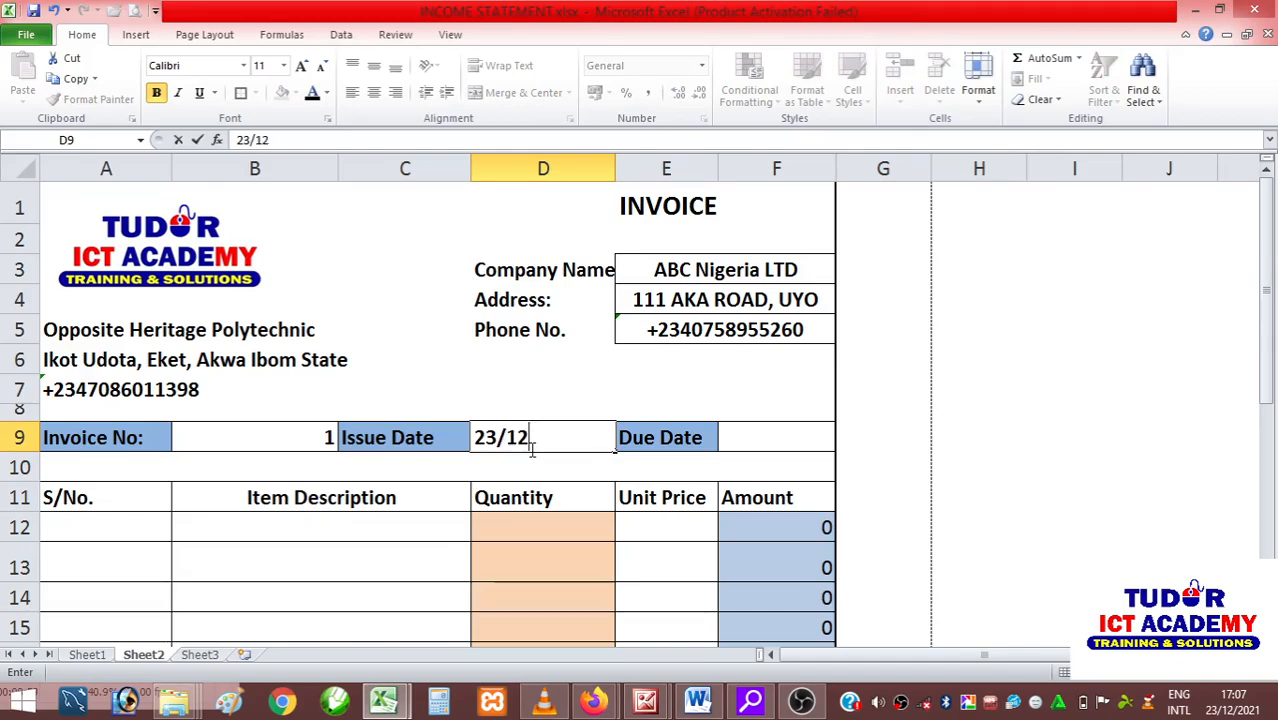
pyautogui.write('/2021')
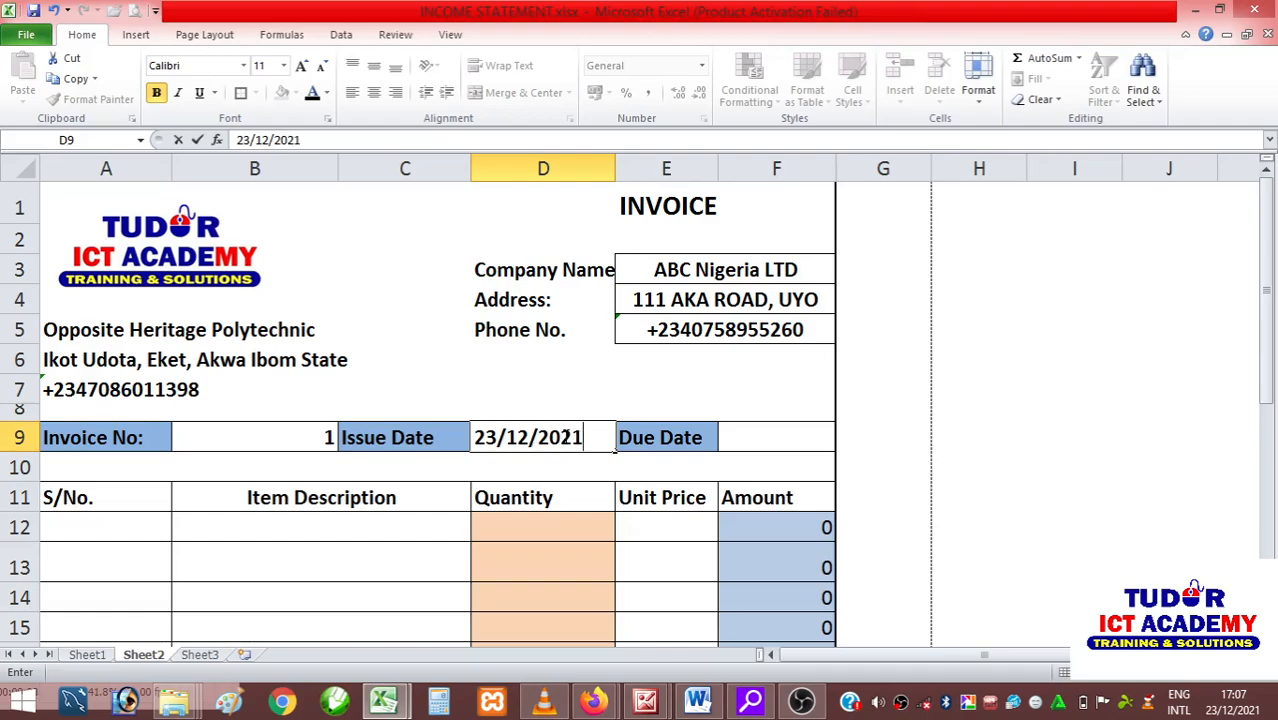
pyautogui.click(800, 437)
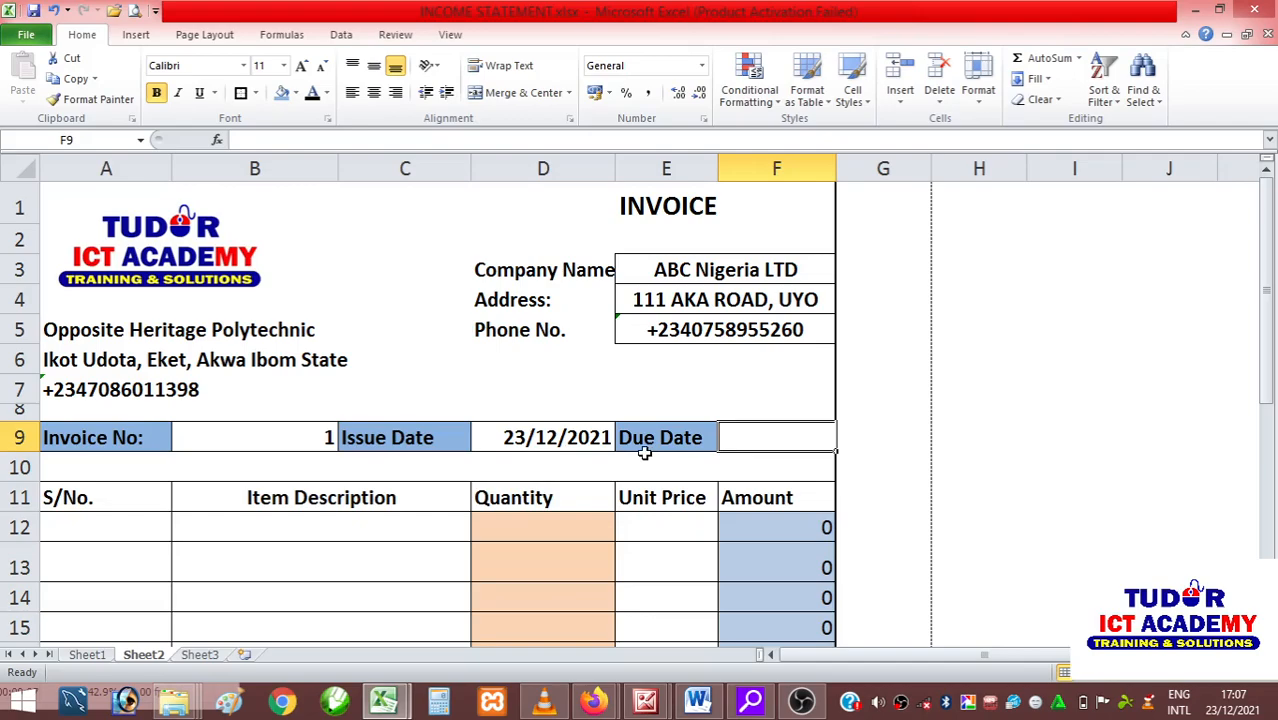
# Copy the issue date from D9 into the due date cell F9 and clear the copy marquee.
pyautogui.click(572, 441)
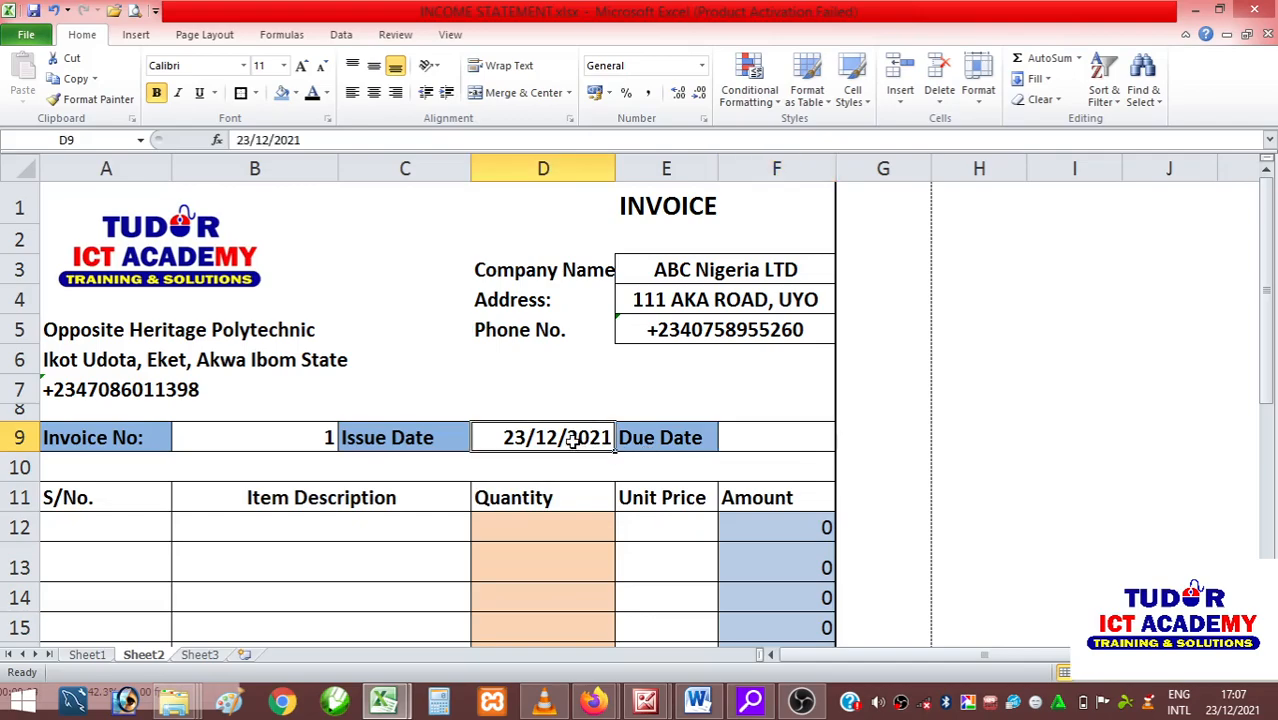
pyautogui.hotkey('ctrl', 'c')
pyautogui.click(743, 433)
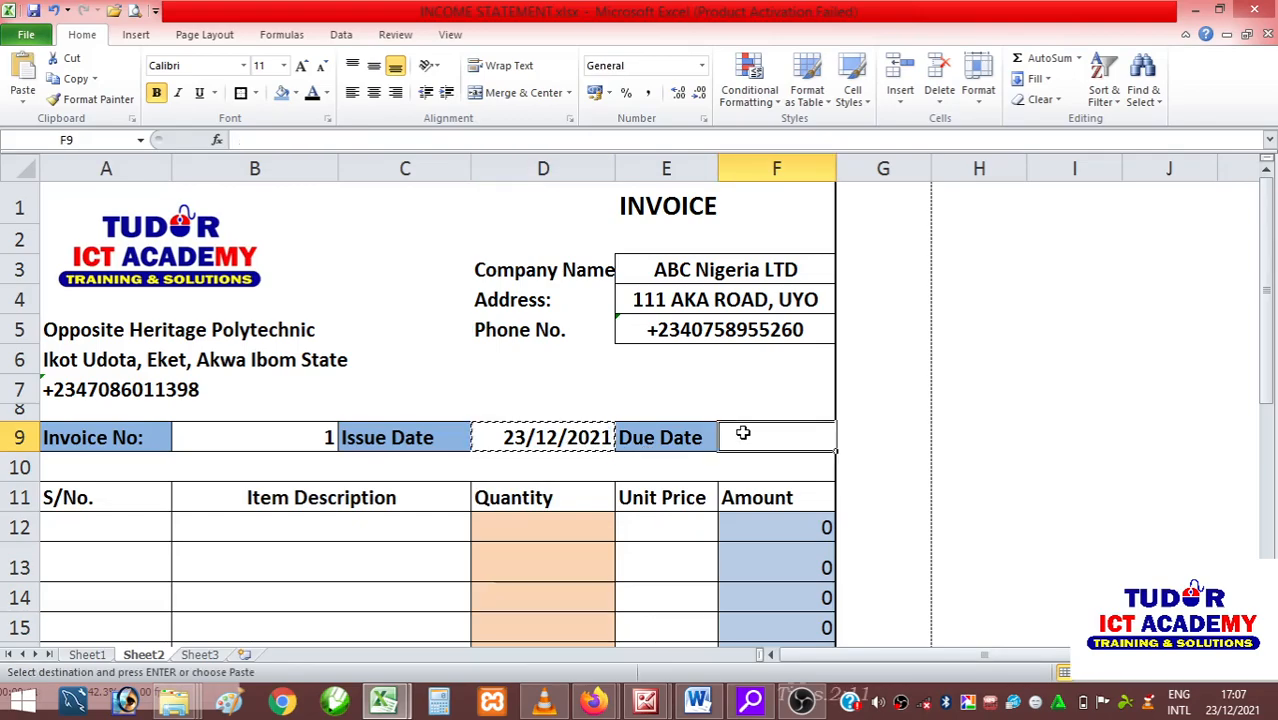
pyautogui.hotkey('ctrl', 'v')
pyautogui.click(880, 529)
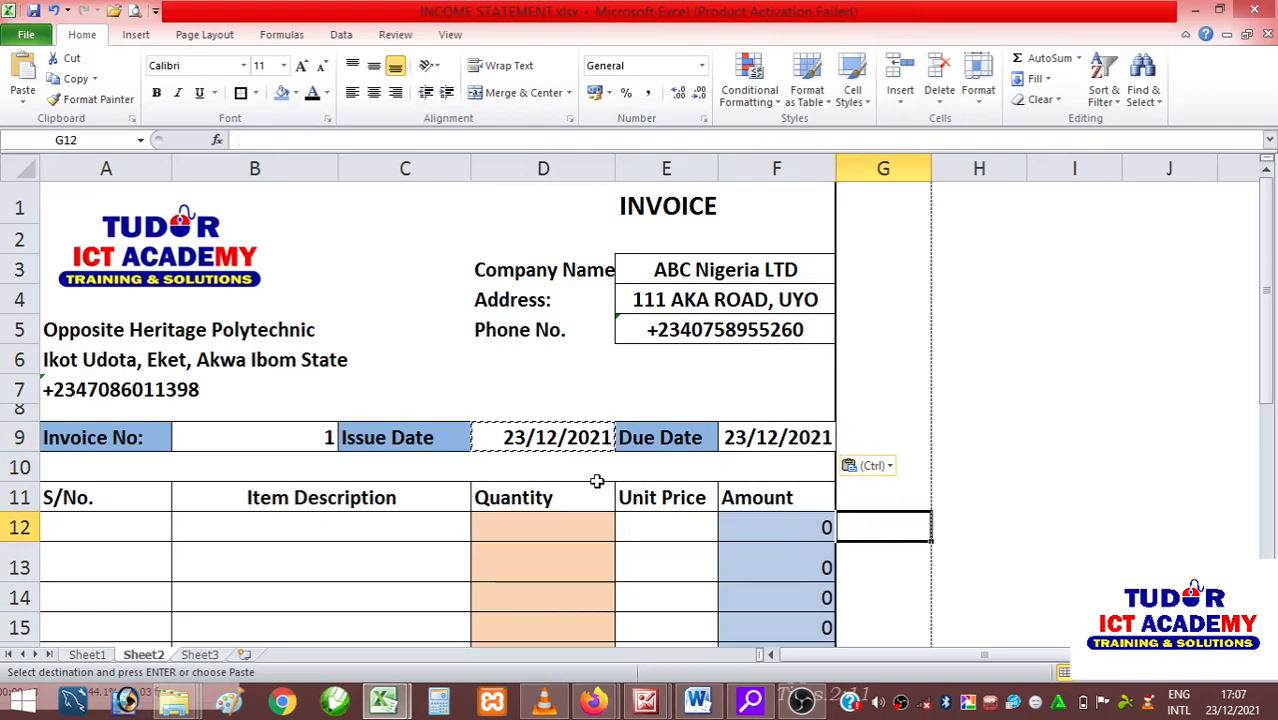
pyautogui.click(585, 440)
pyautogui.click(733, 443)
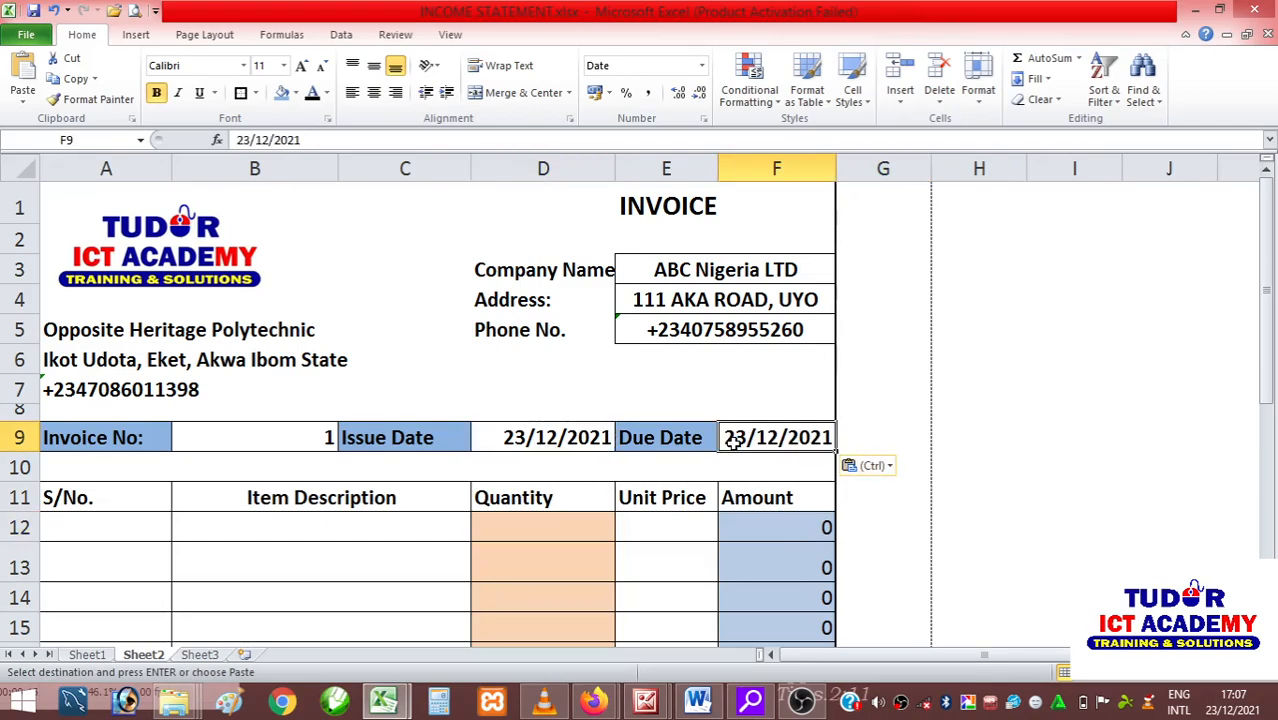
pyautogui.press('Escape')
# Enter the serial numbers 1, 2 and 3 in cells A12 to A14.
pyautogui.scroll(-2, 380, 440)
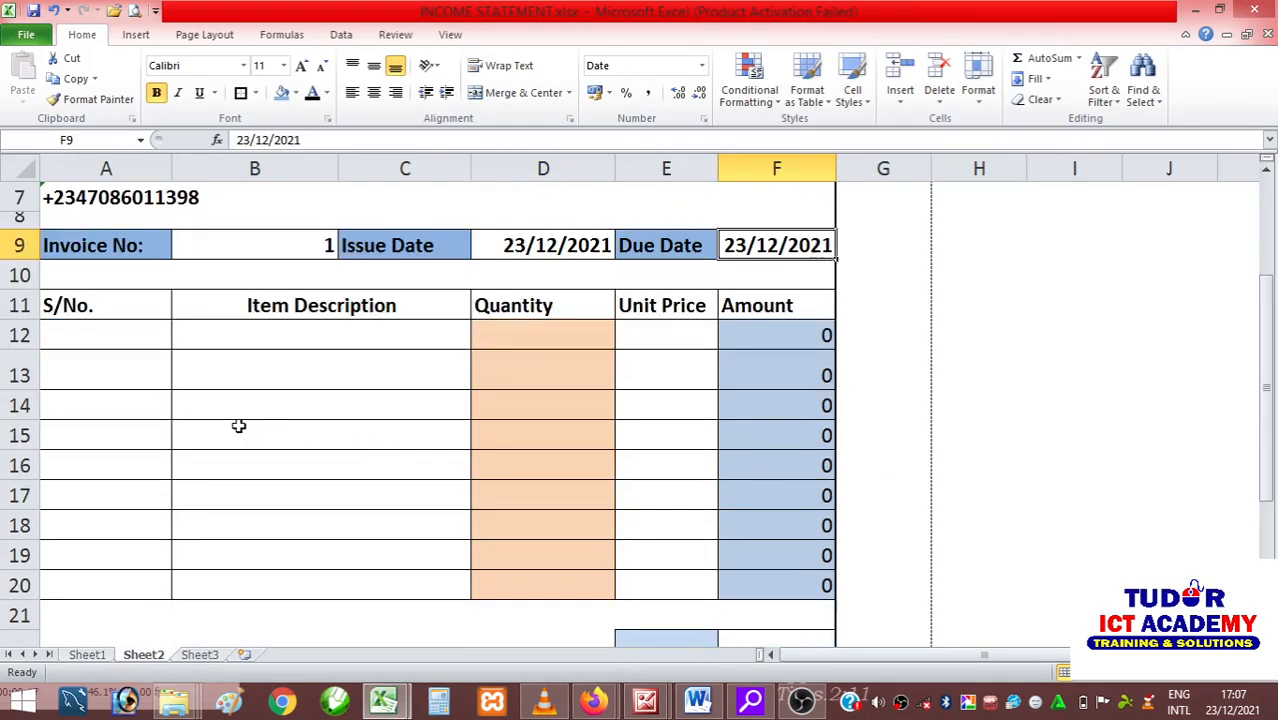
pyautogui.click(100, 337)
pyautogui.write('1')
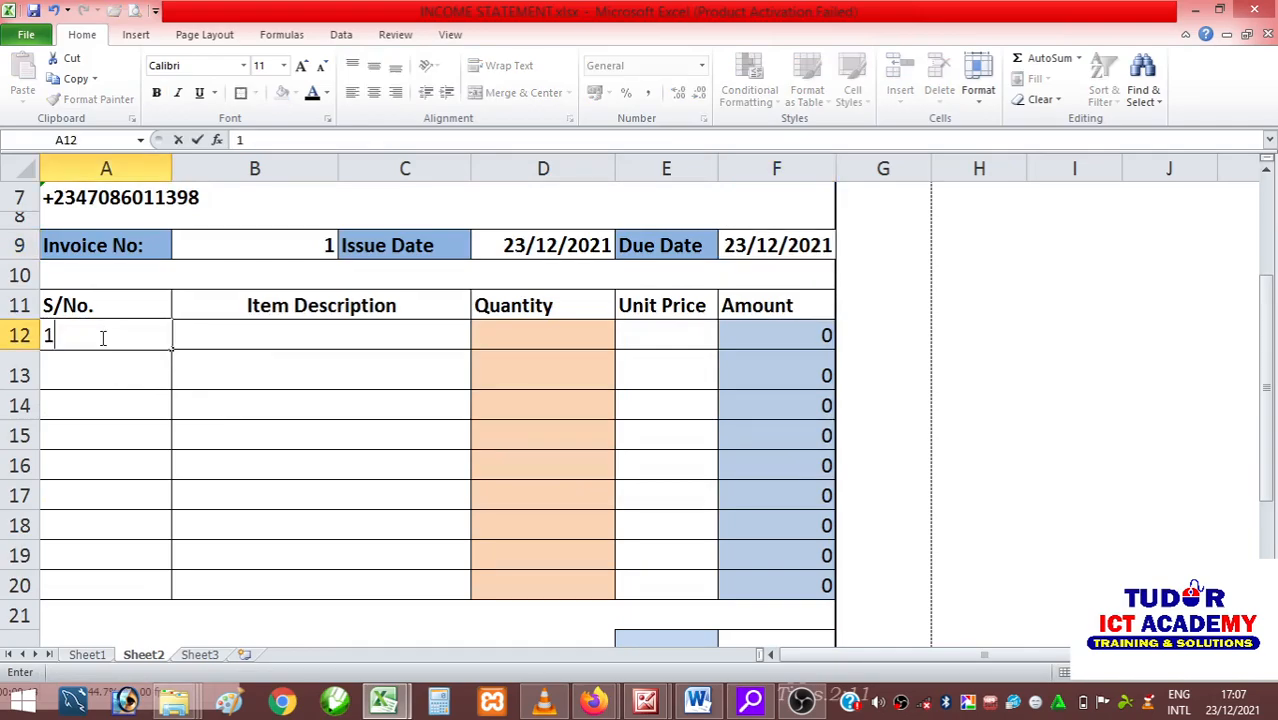
pyautogui.press('Return')
pyautogui.write('2')
pyautogui.press('Return')
pyautogui.write('3')
pyautogui.press('Return')
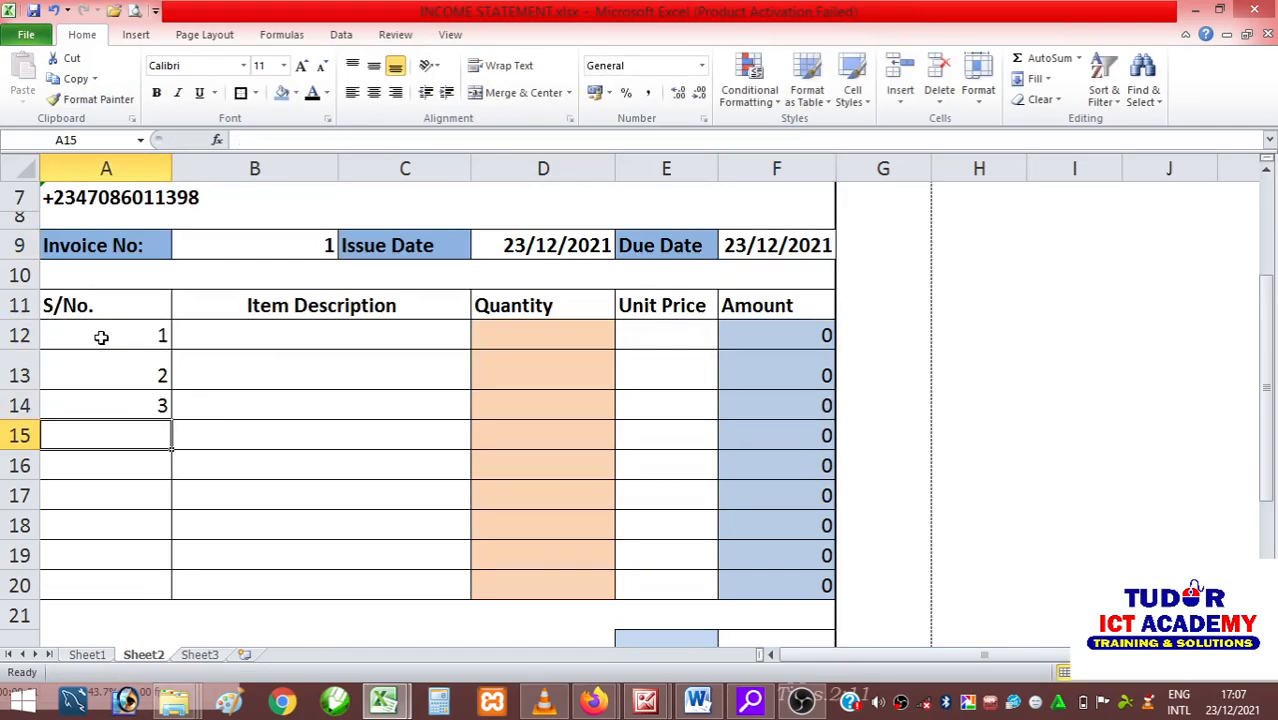
# Extend the serial number series in column A down to 8 in cell A19.
pyautogui.moveTo(128, 332); pyautogui.dragTo(134, 388)
pyautogui.click(322, 411)
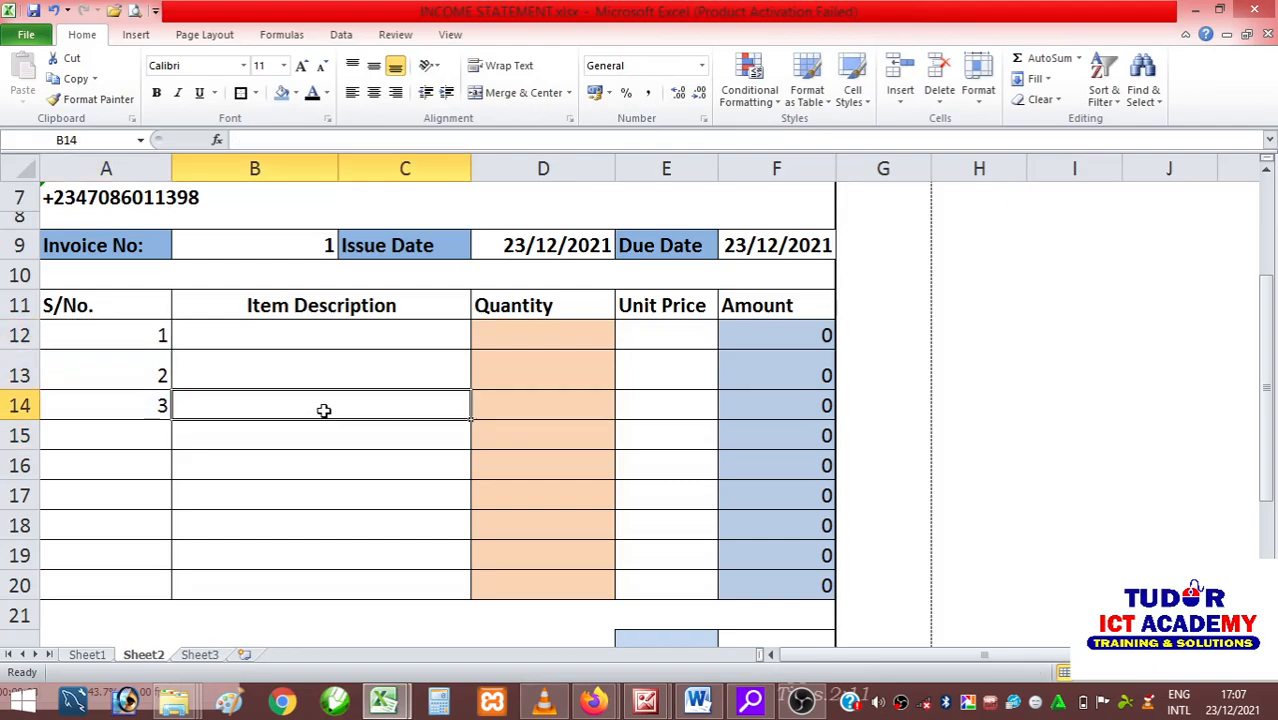
pyautogui.moveTo(143, 334); pyautogui.dragTo(168, 568)
pyautogui.click(940, 490)
# Enter HP LAPTOP and DELL PRINTER as the item descriptions in B12 and B13.
pyautogui.click(265, 338)
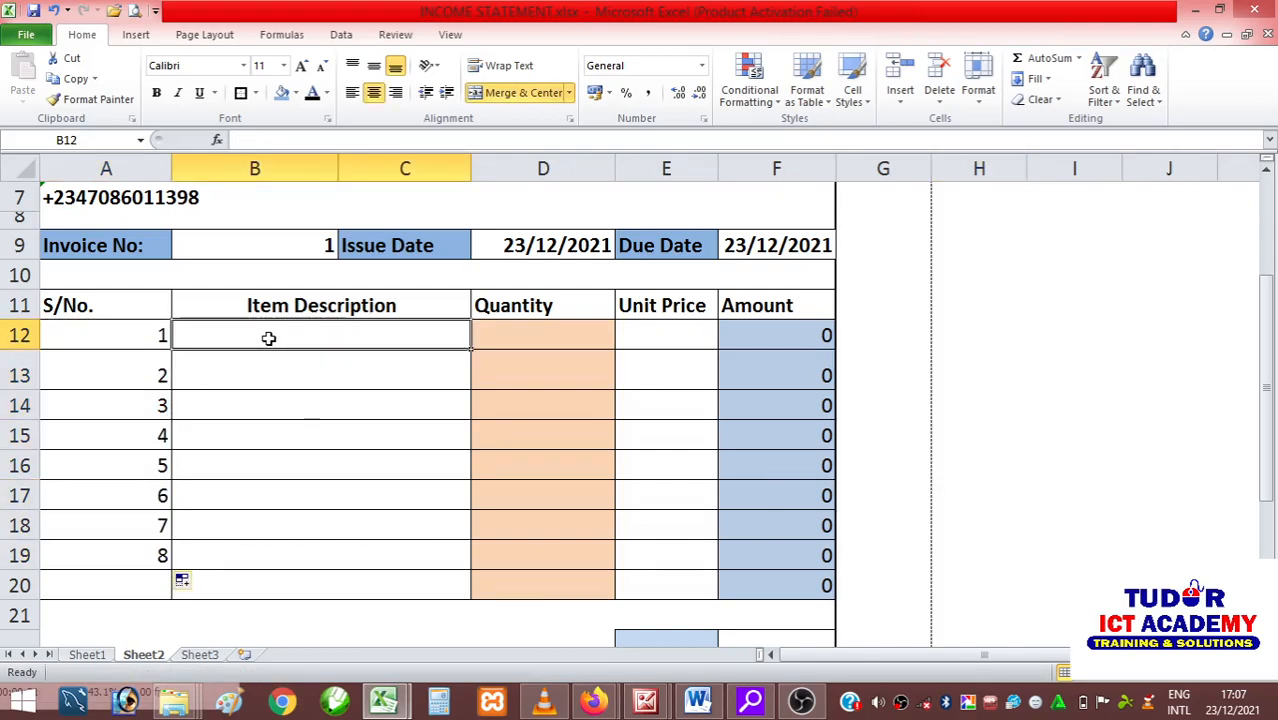
pyautogui.write('H')
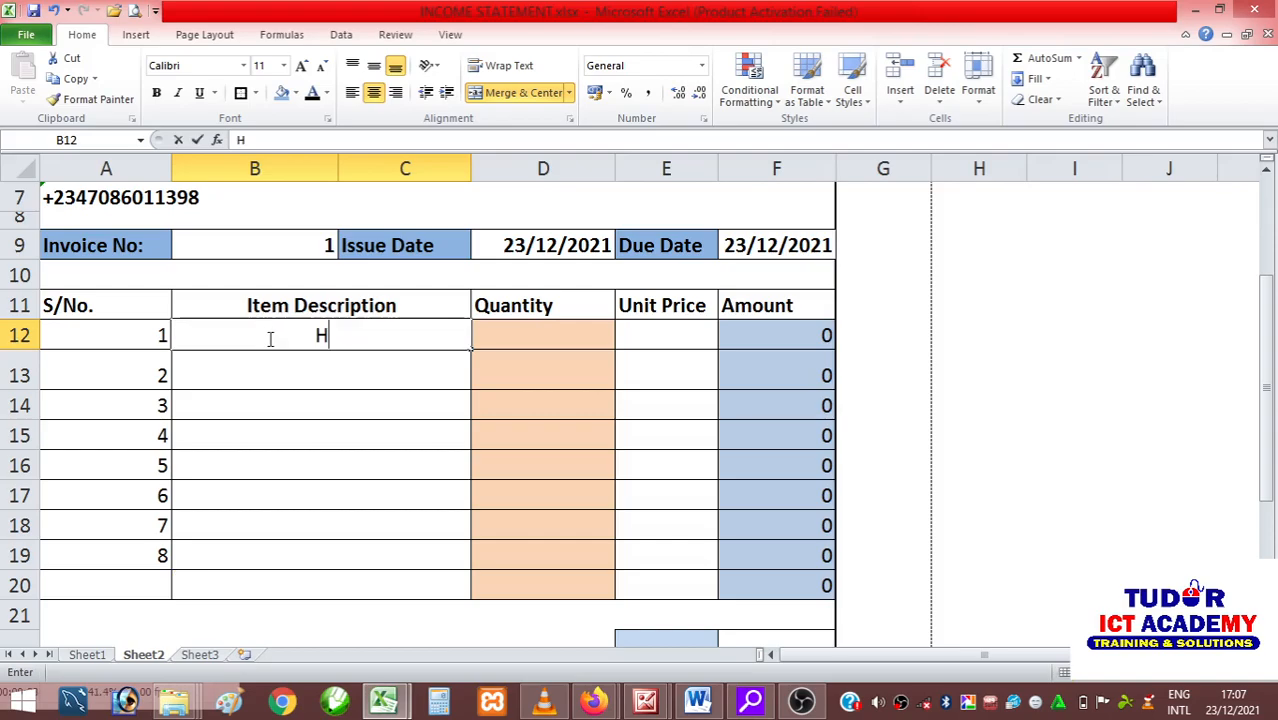
pyautogui.write('P LAPTOP')
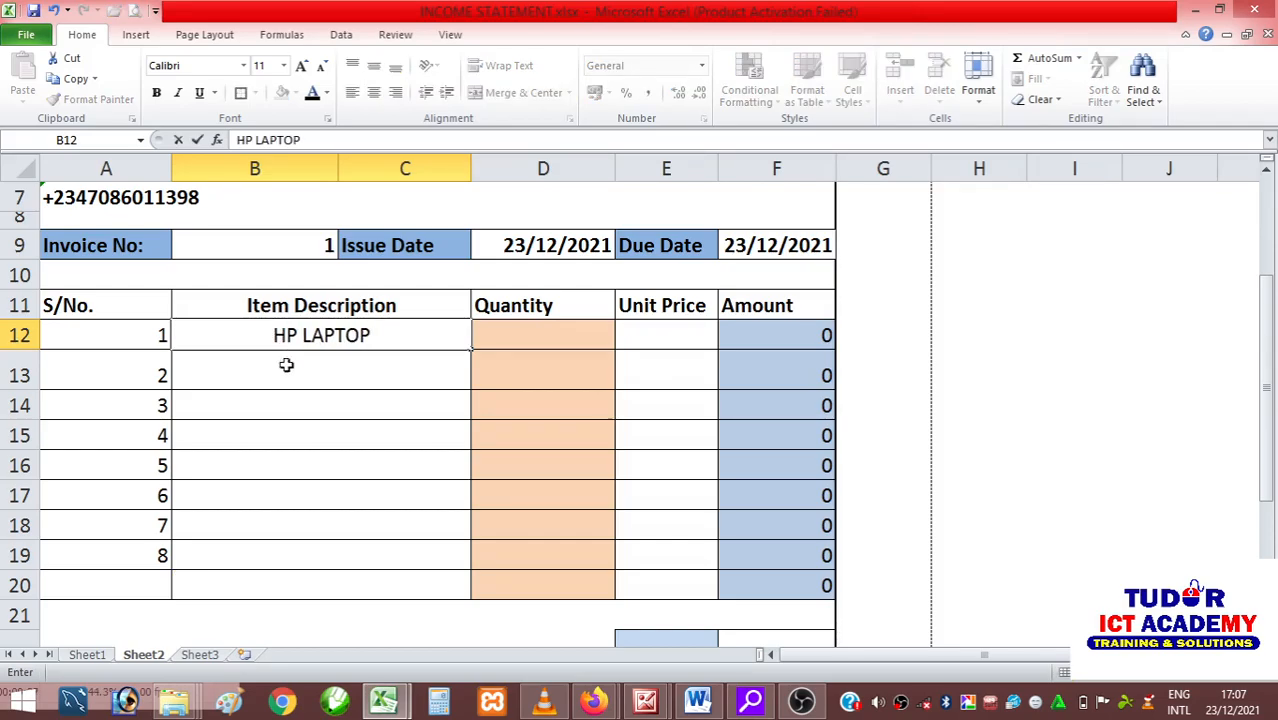
pyautogui.press('Return')
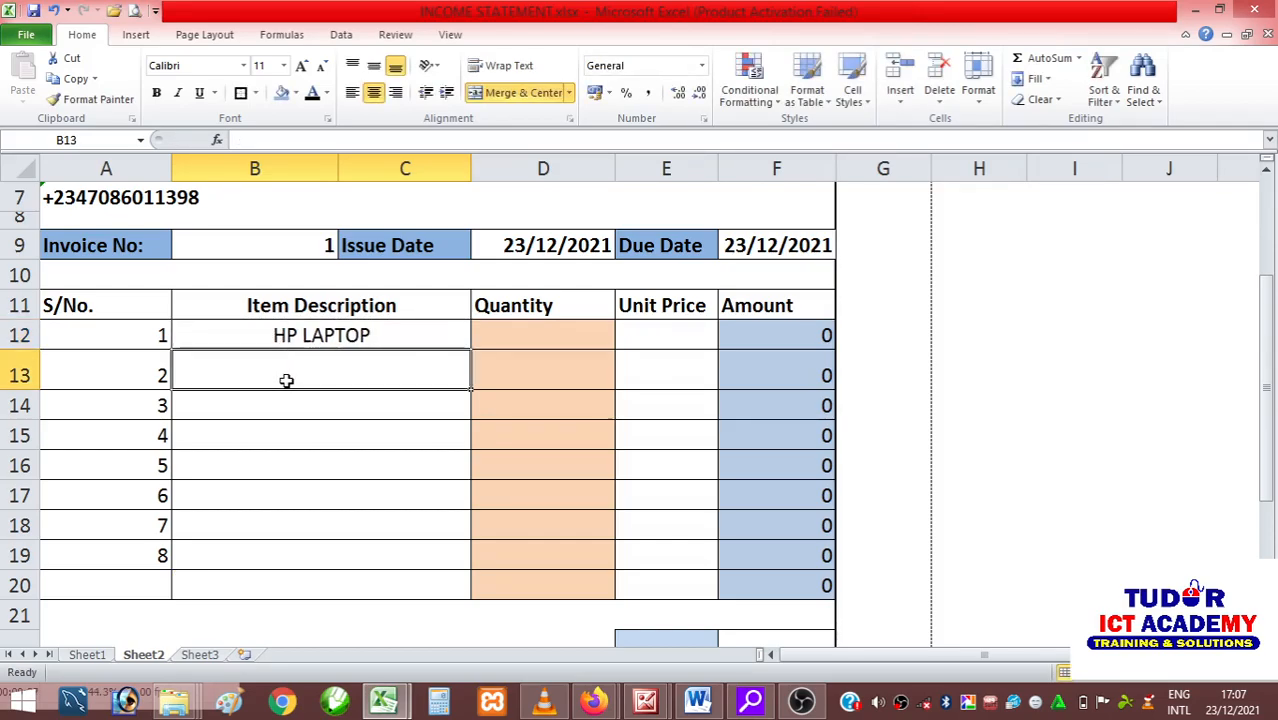
pyautogui.write('D')
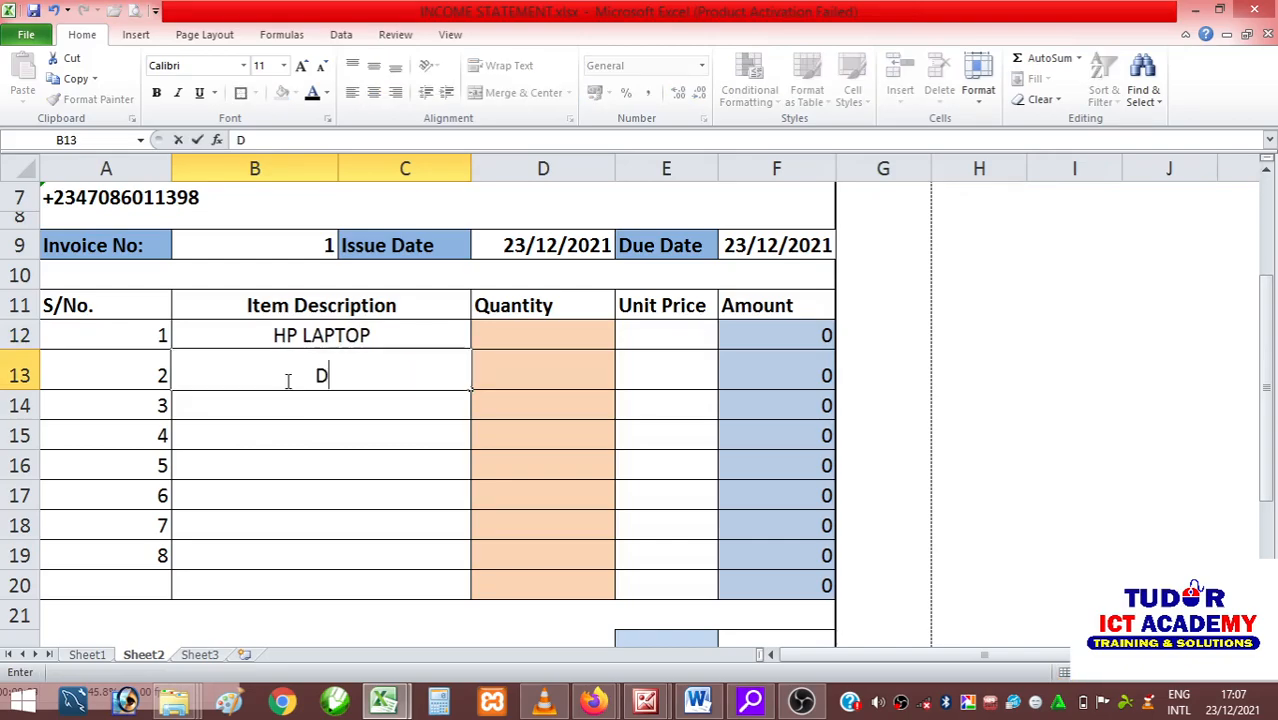
pyautogui.write('ELL PRINTER')
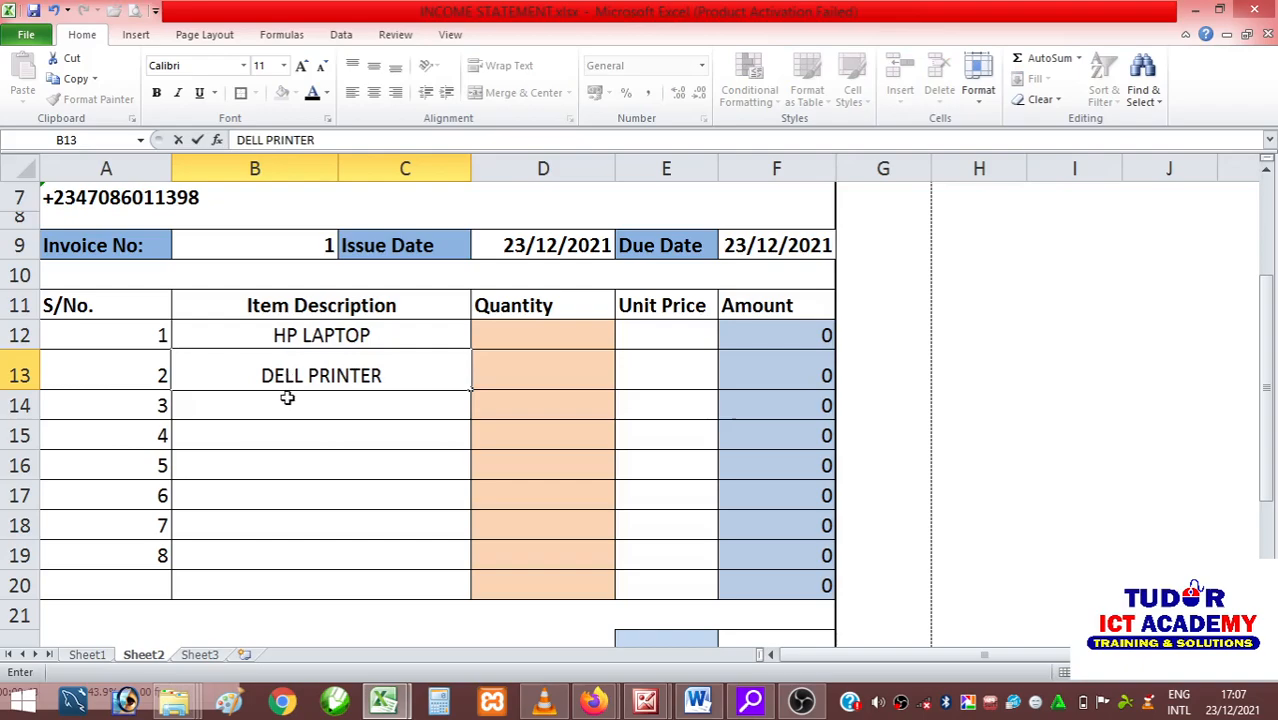
pyautogui.press('Return')
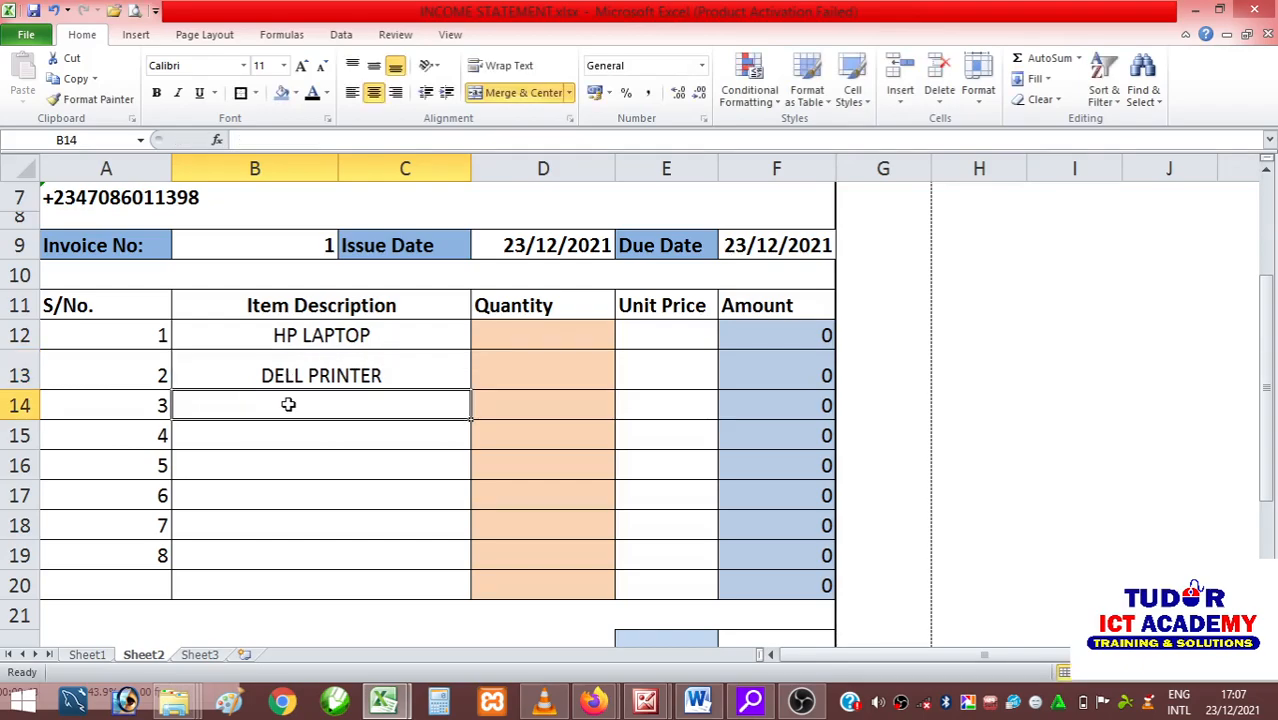
# Enter SAMSUNG MOUSE as the third item description in B14.
pyautogui.write('SAM')
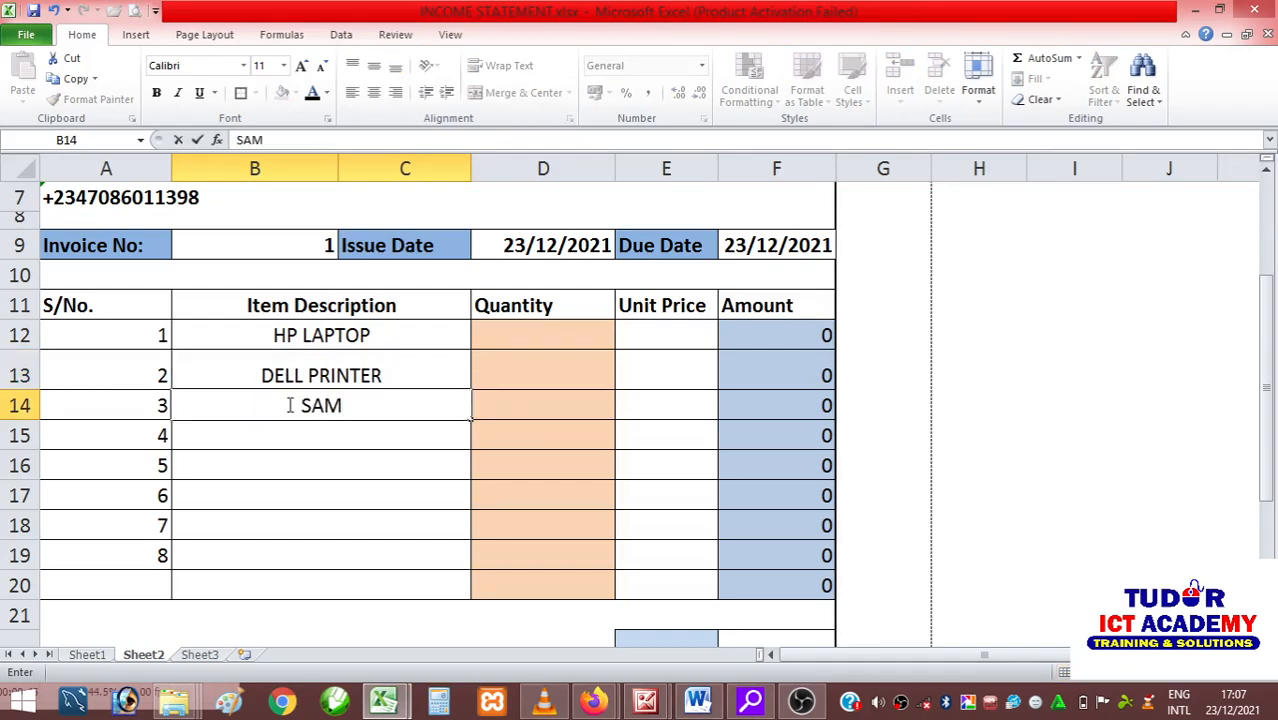
pyautogui.write('SUNG')
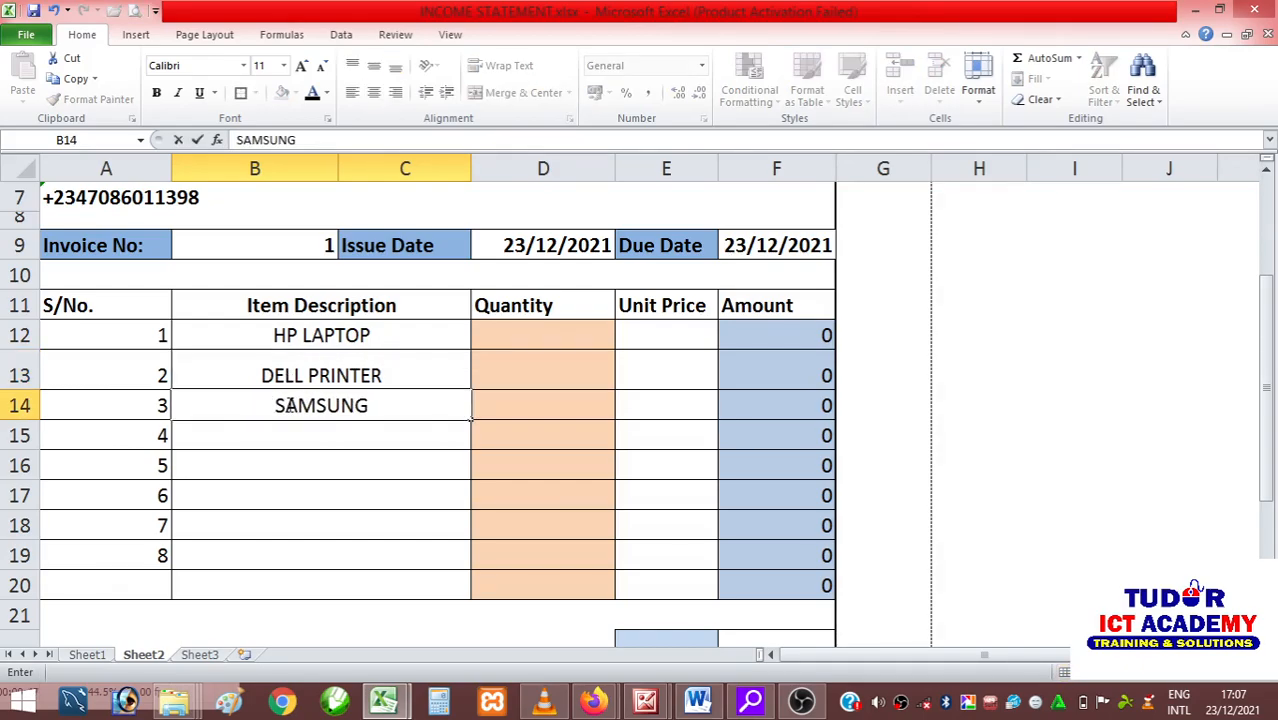
pyautogui.write(' MOUR')
pyautogui.press('BackSpace')
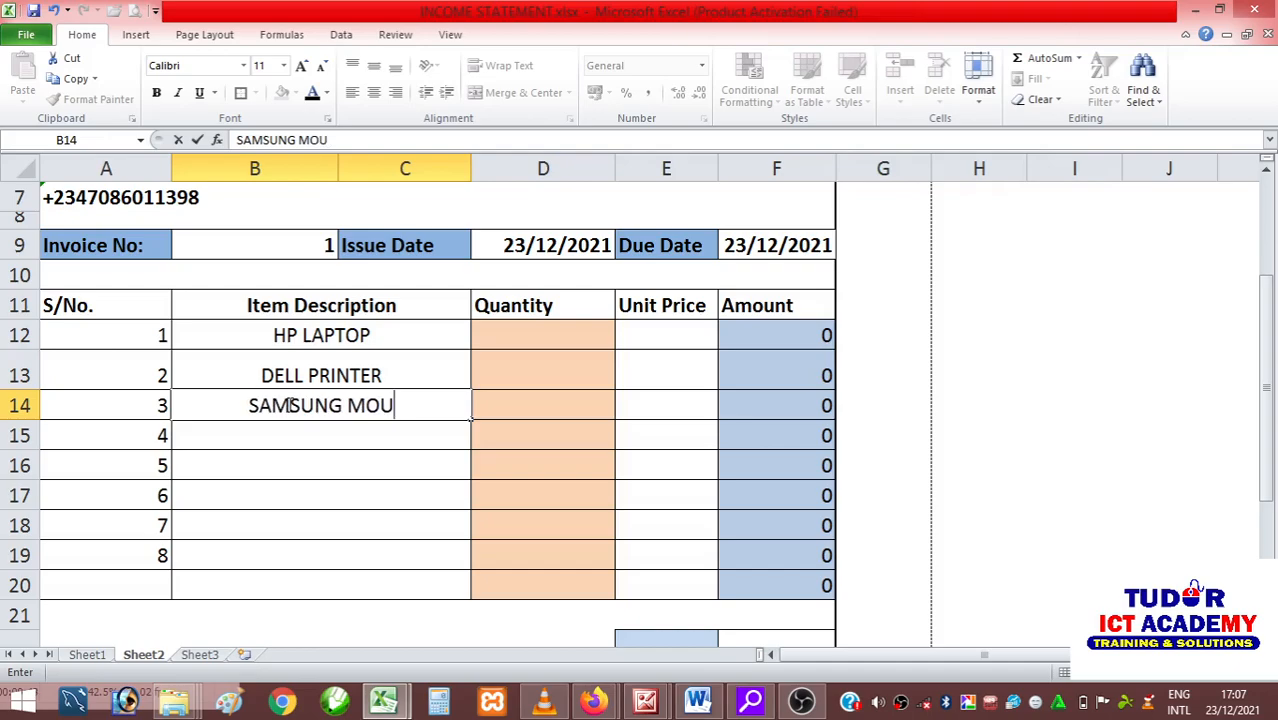
pyautogui.write('SE')
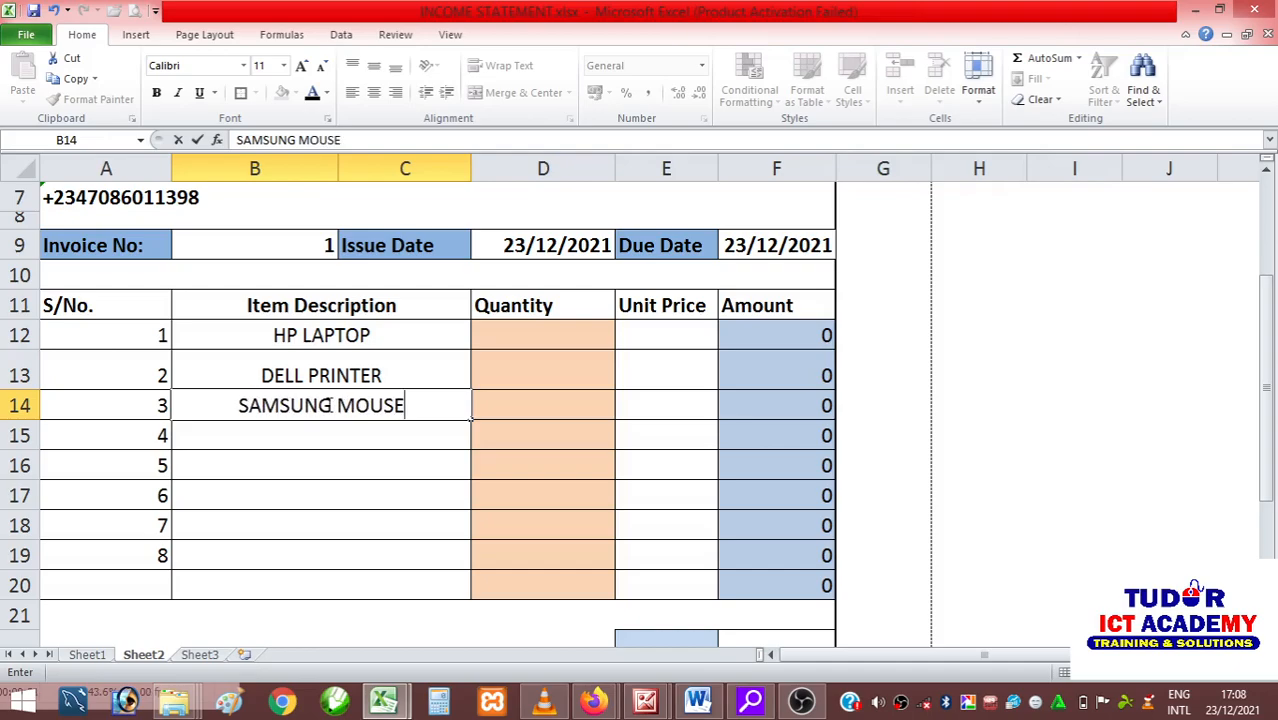
pyautogui.click(512, 336)
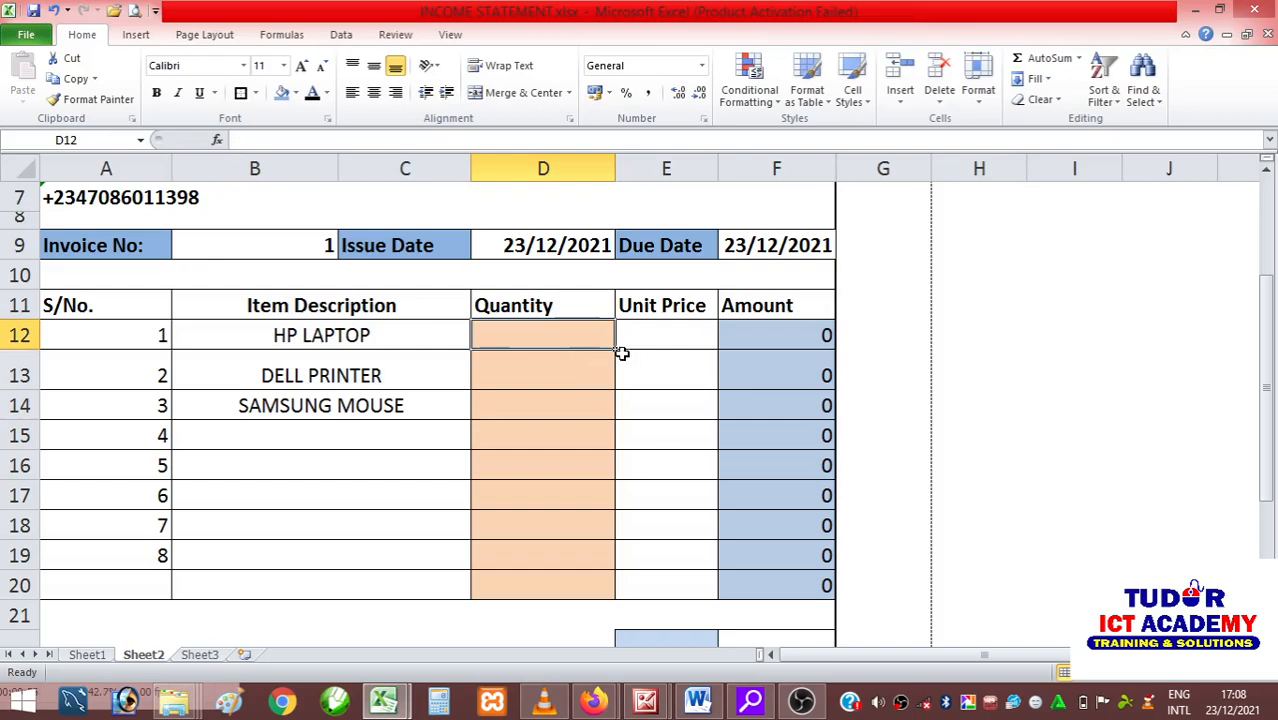
# Enter the unit prices 250000, 170000 and 5400 in cells E12 to E14.
pyautogui.click(670, 340)
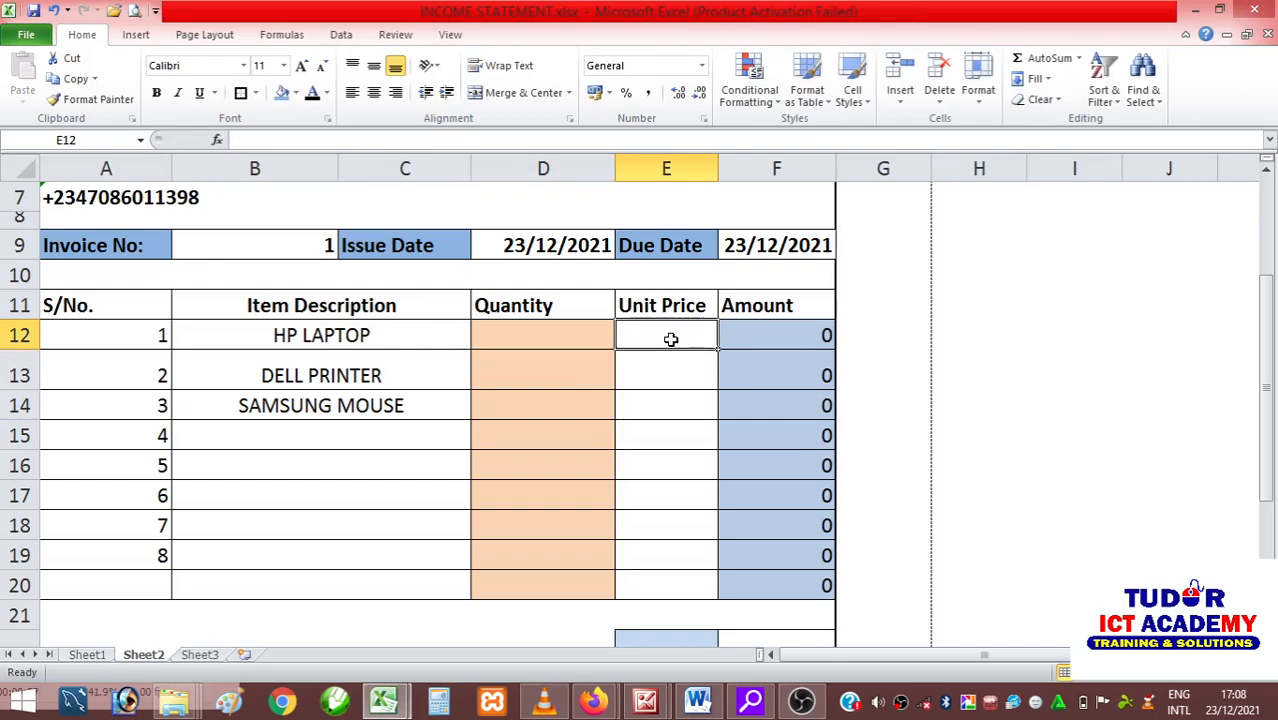
pyautogui.write('25')
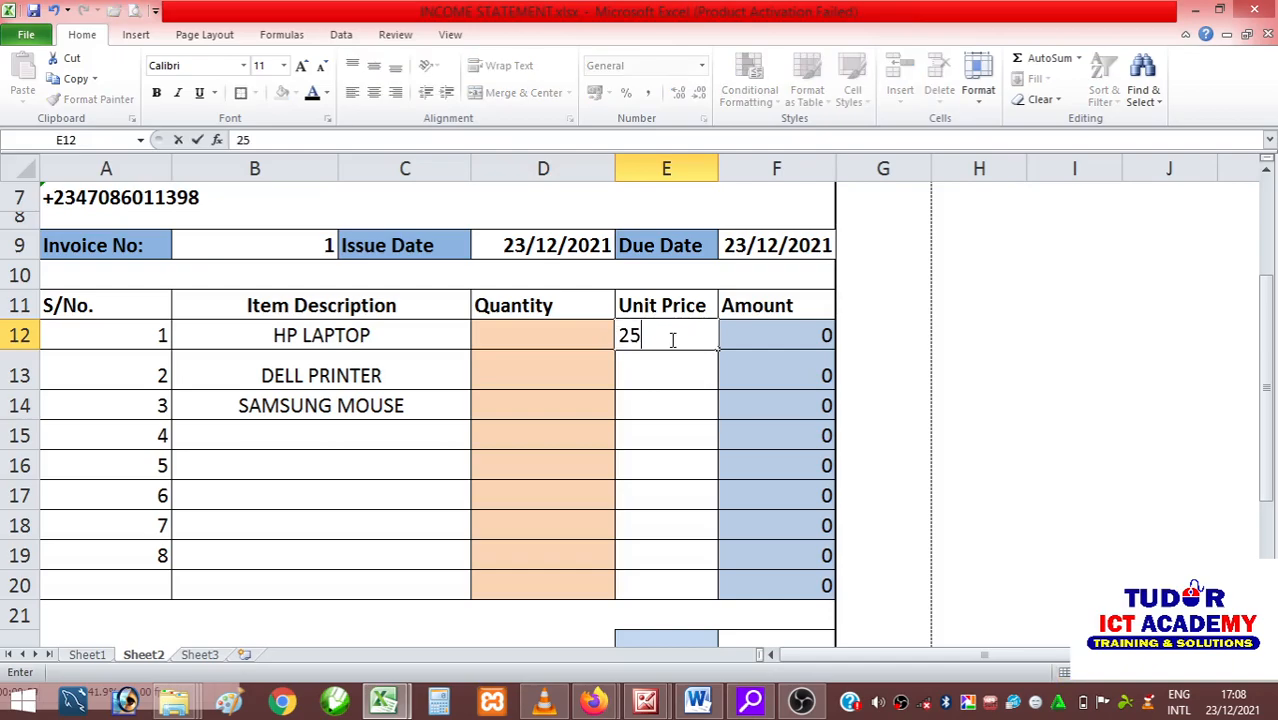
pyautogui.write('0000')
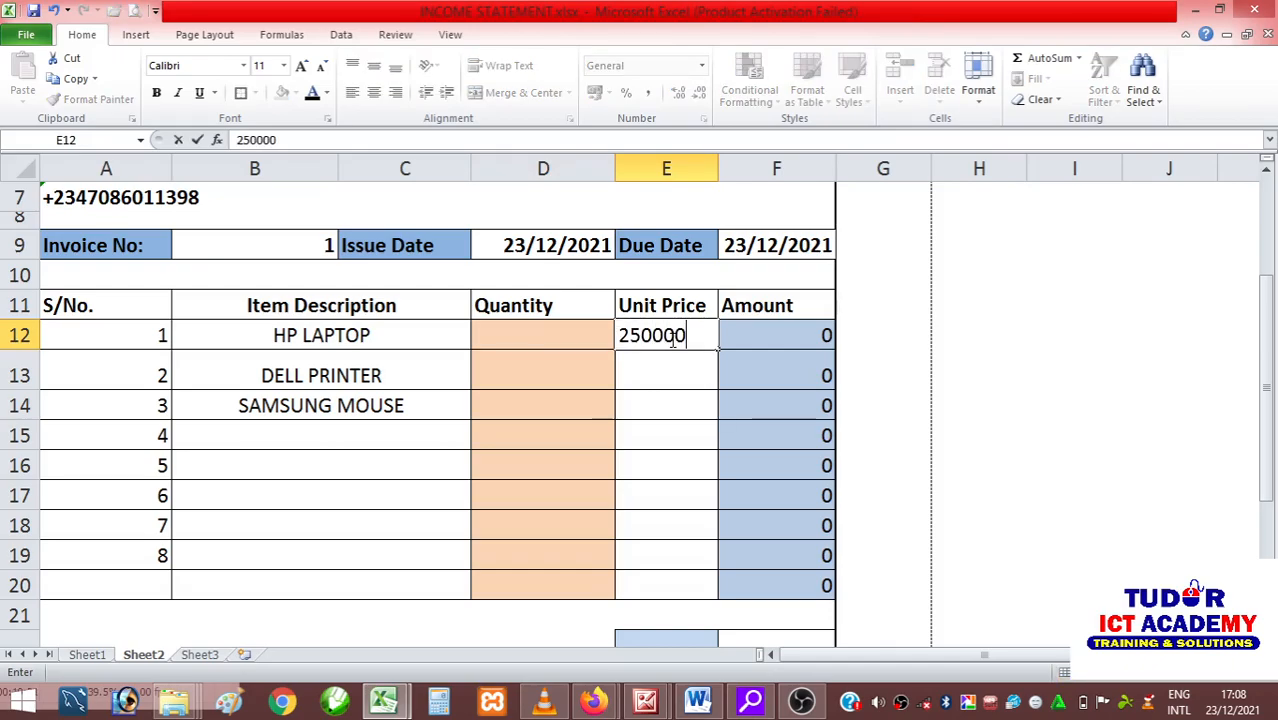
pyautogui.click(665, 377)
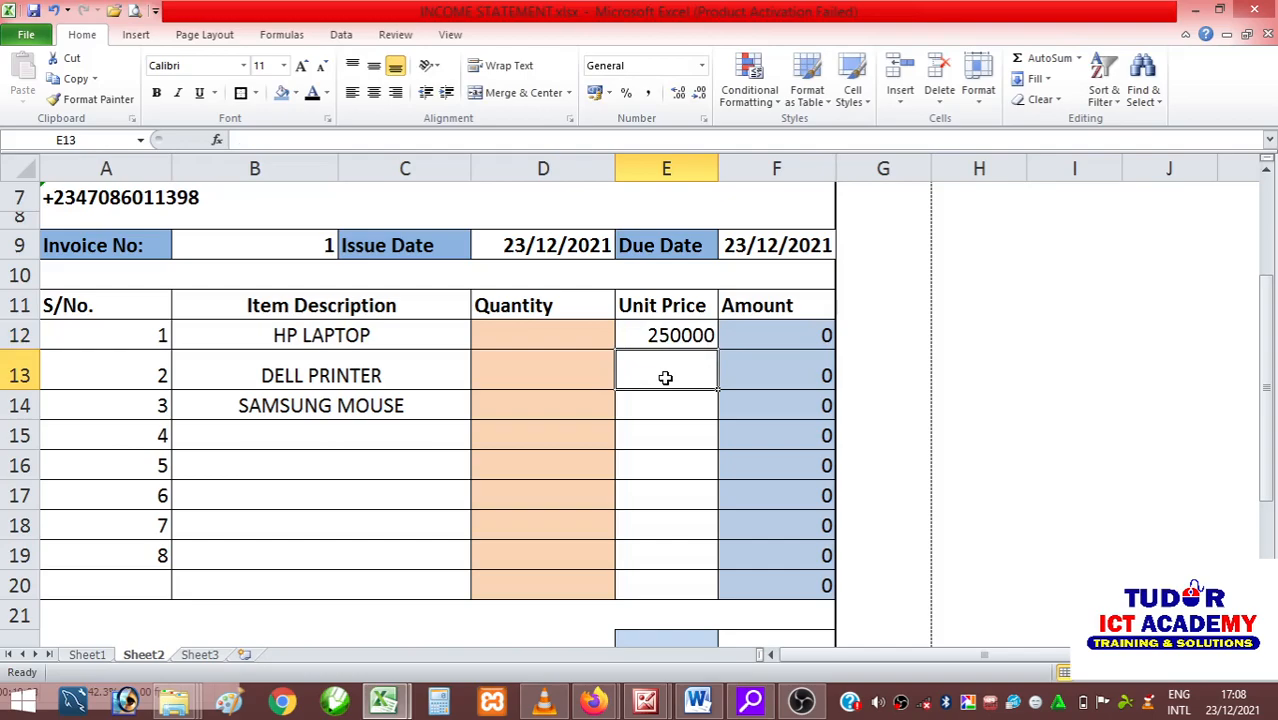
pyautogui.write('1')
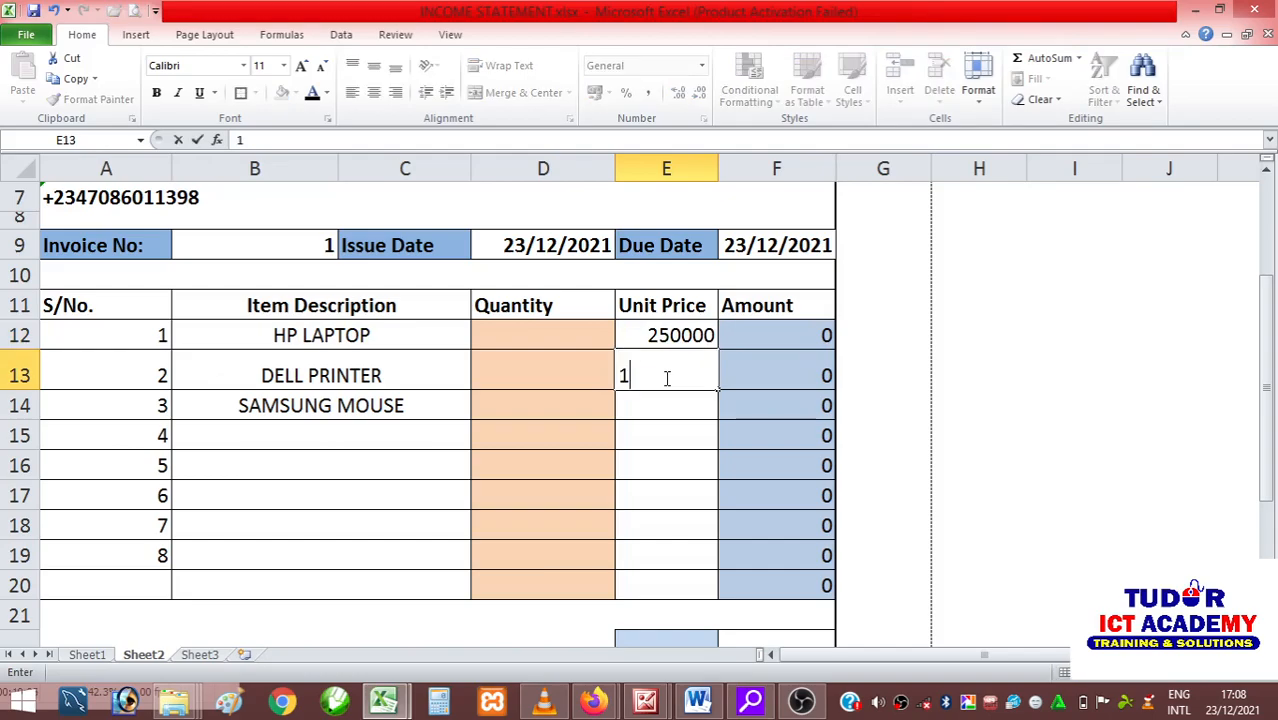
pyautogui.write('70000')
pyautogui.click(670, 411)
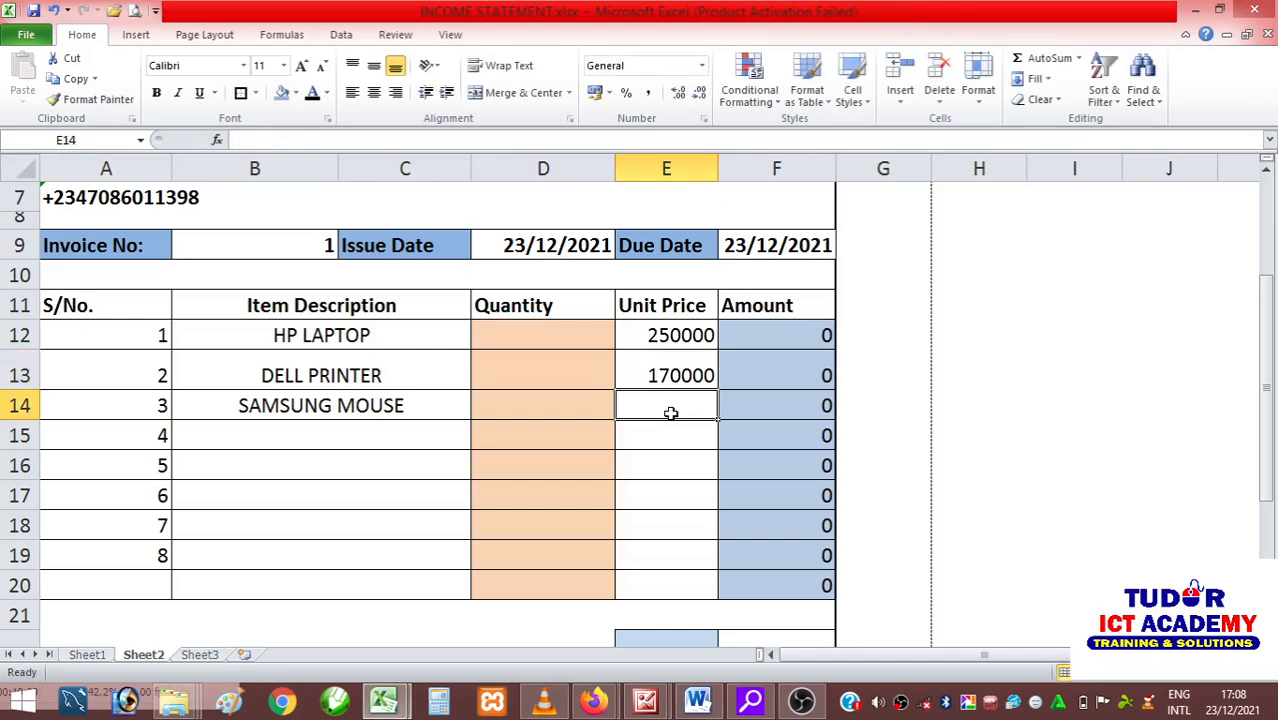
pyautogui.write('5400')
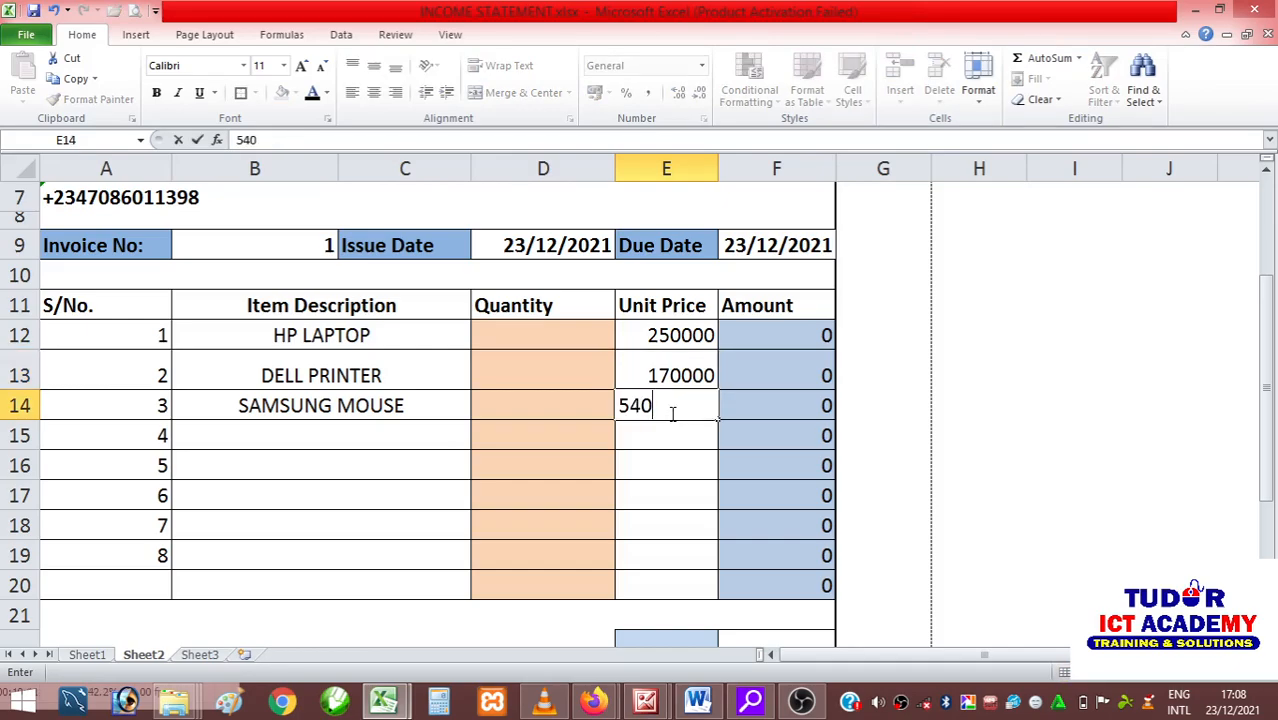
pyautogui.click(650, 455)
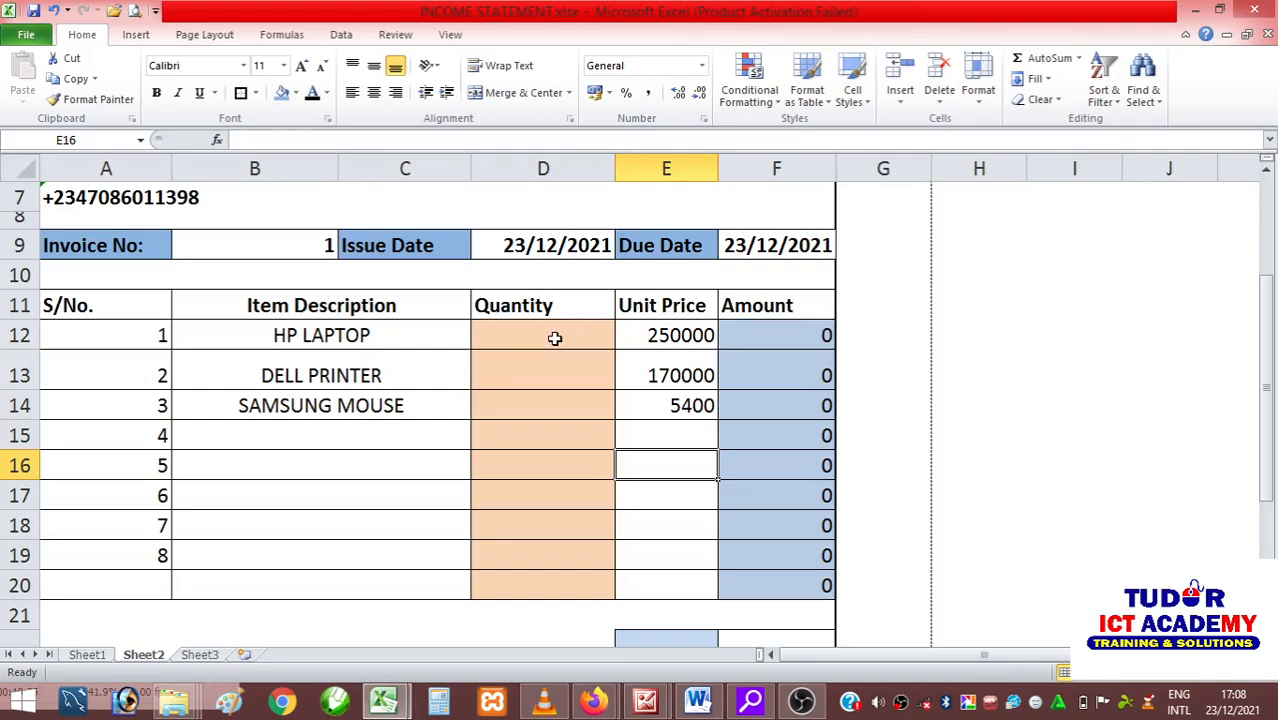
# Enter the quantities 2, 3 and 5 for the laptop, printer and mouse in cells D12 to D14.
pyautogui.click(762, 338)
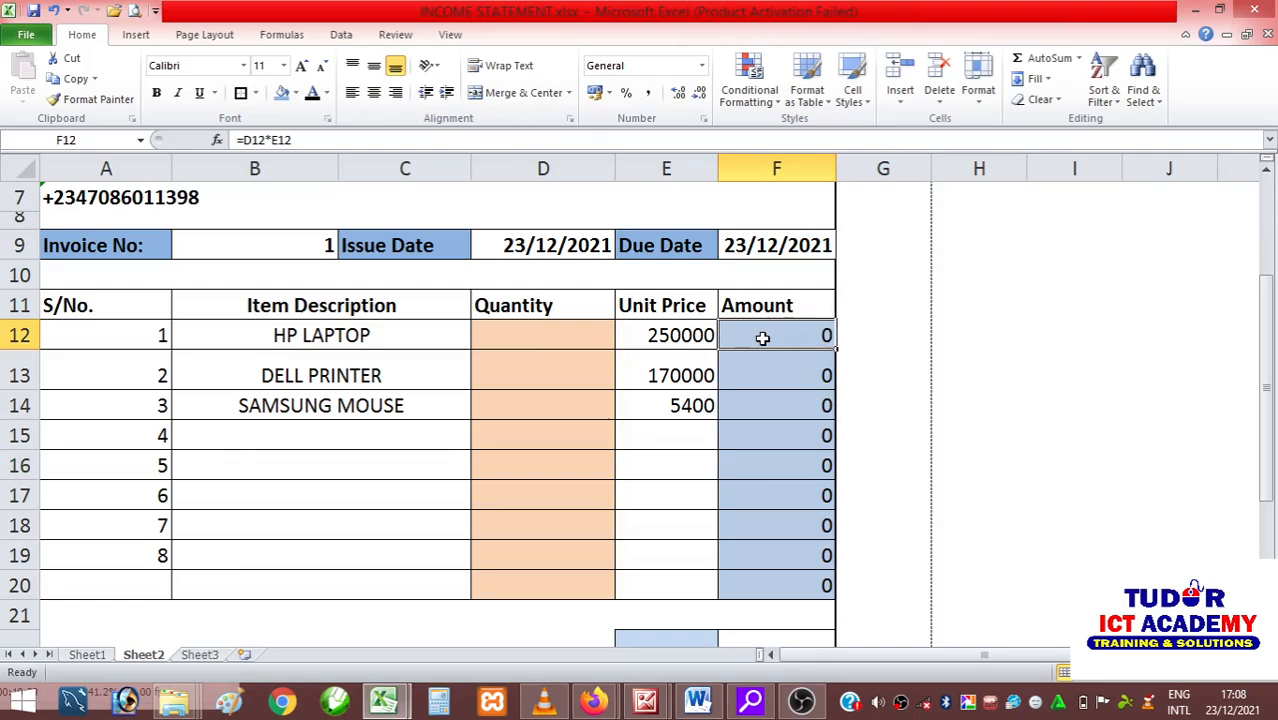
pyautogui.click(572, 340)
pyautogui.click(668, 337)
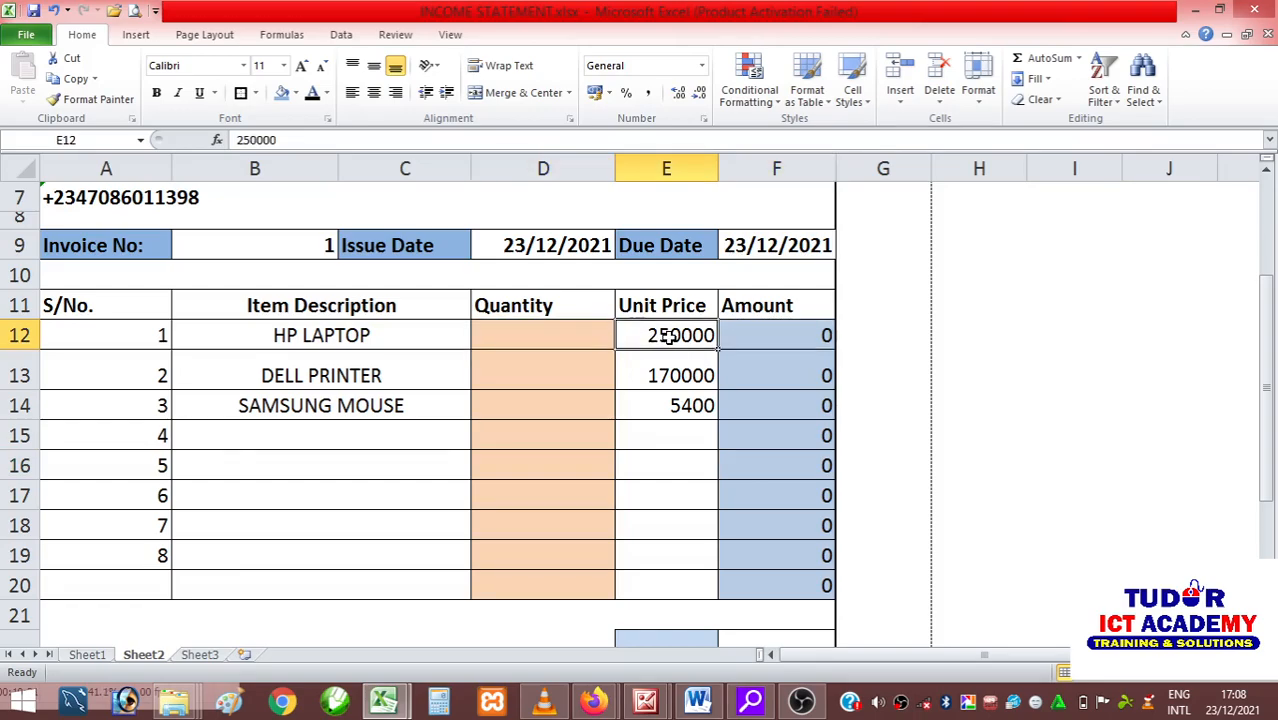
pyautogui.click(565, 342)
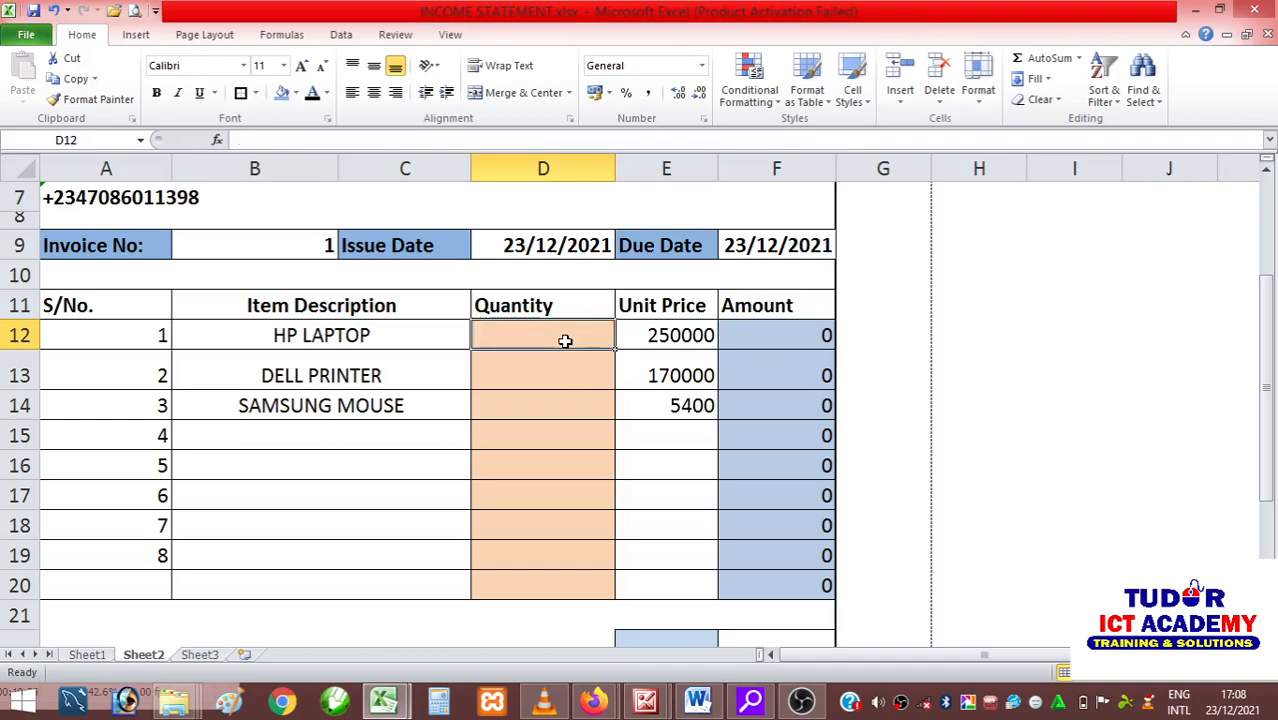
pyautogui.write('2')
pyautogui.click(551, 372)
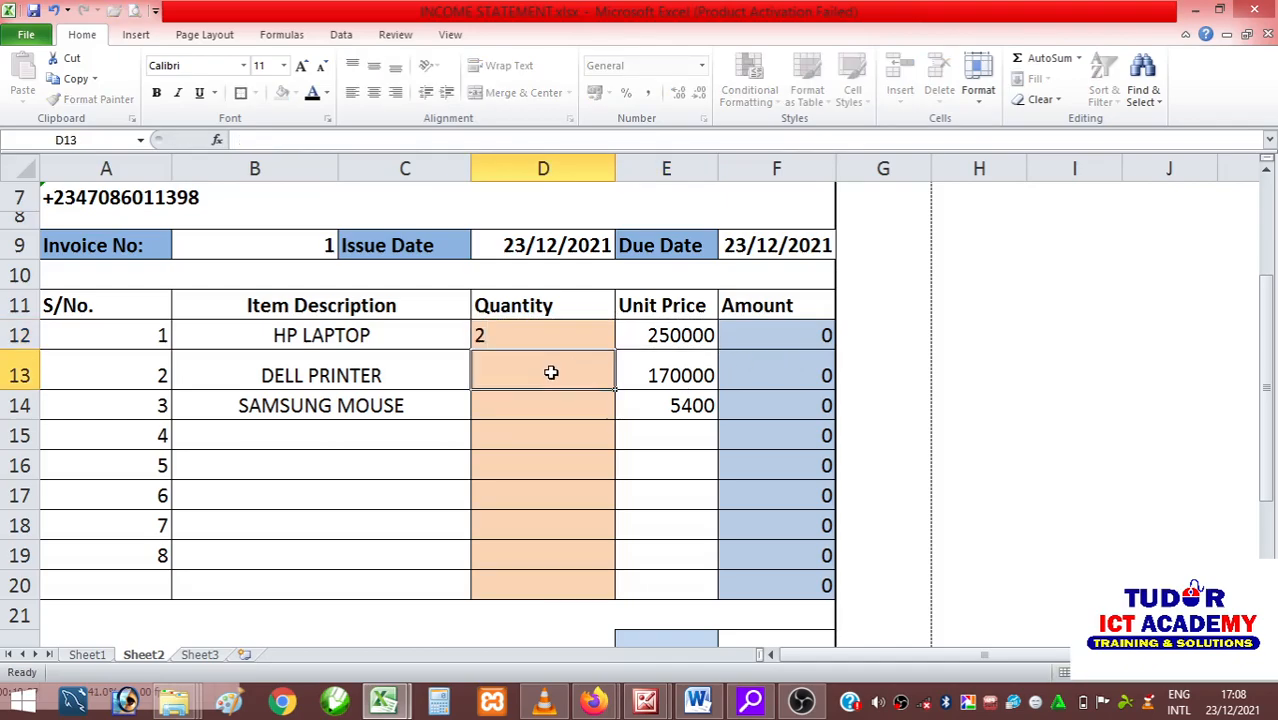
pyautogui.write('3')
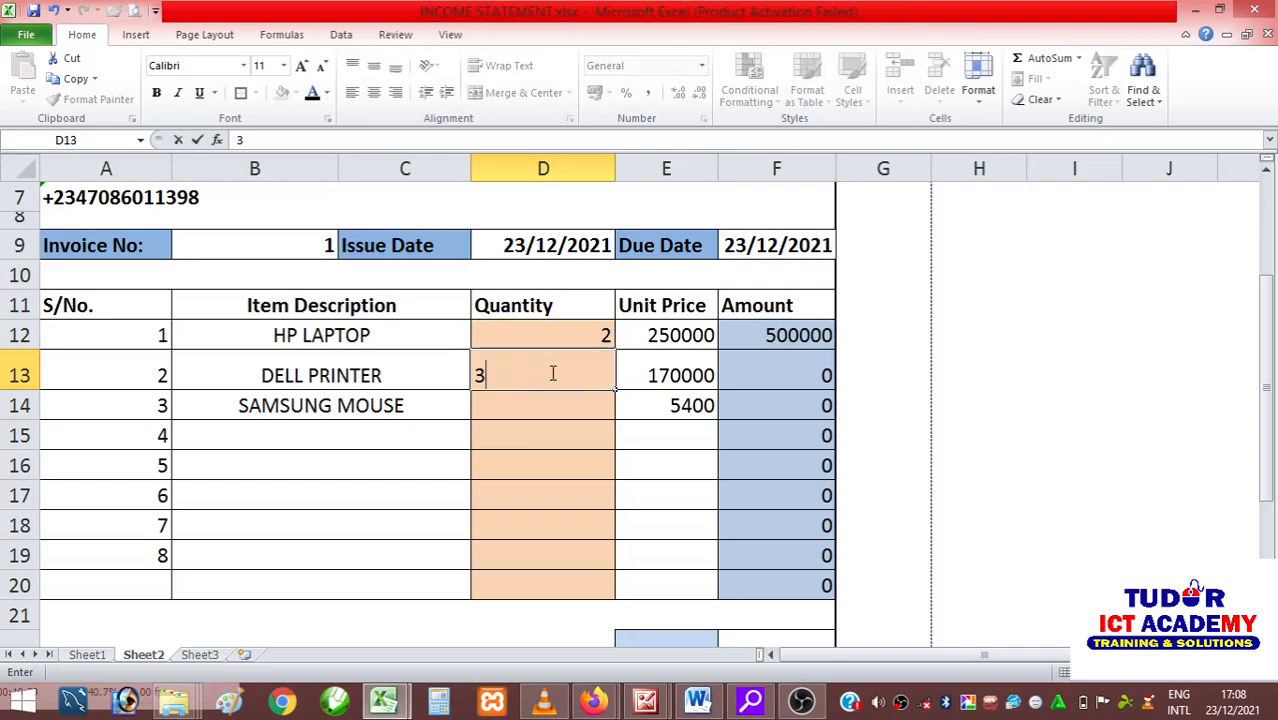
pyautogui.click(565, 403)
pyautogui.write('5')
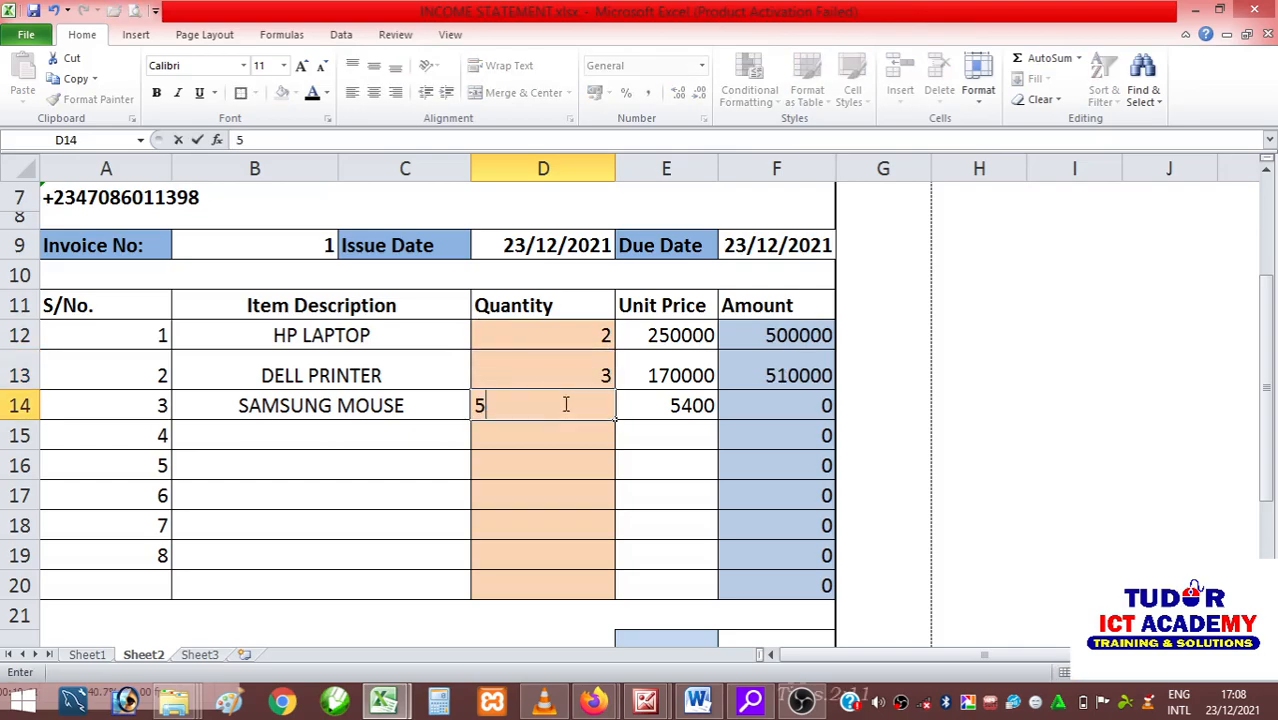